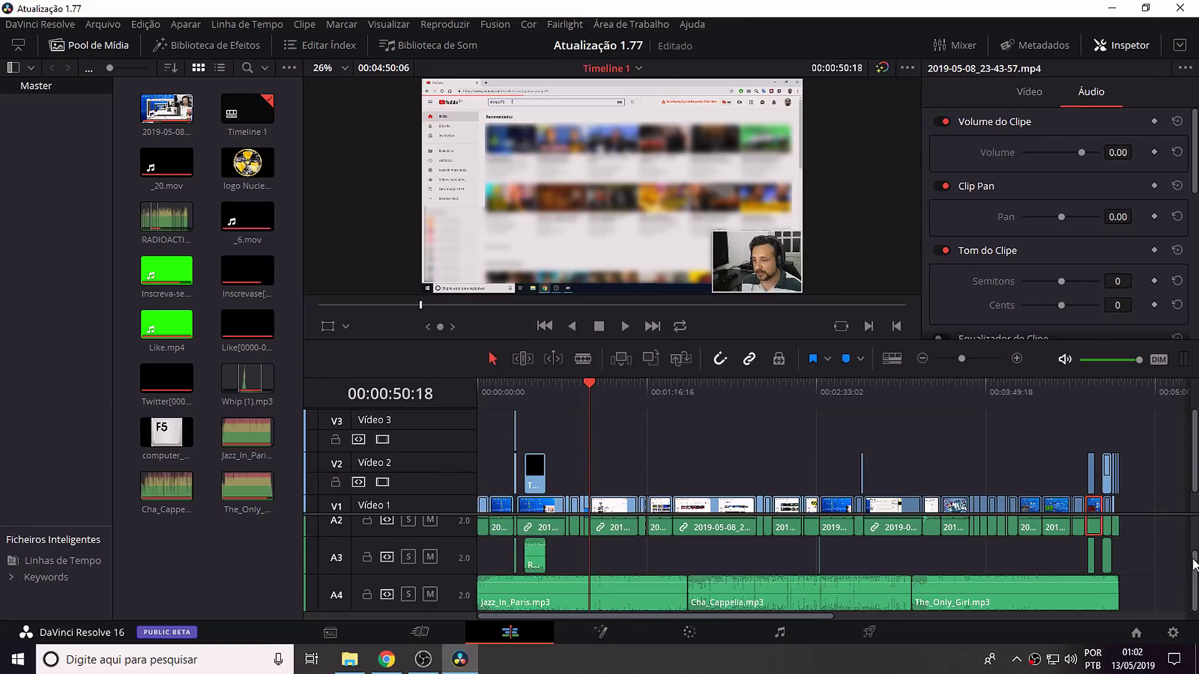
Enlarge the Video 1 track to show clip names, then switch to the Fairlight page.
{"action": "left_click_drag", "start_coordinate": [1194, 561], "coordinate": [1195, 511]}
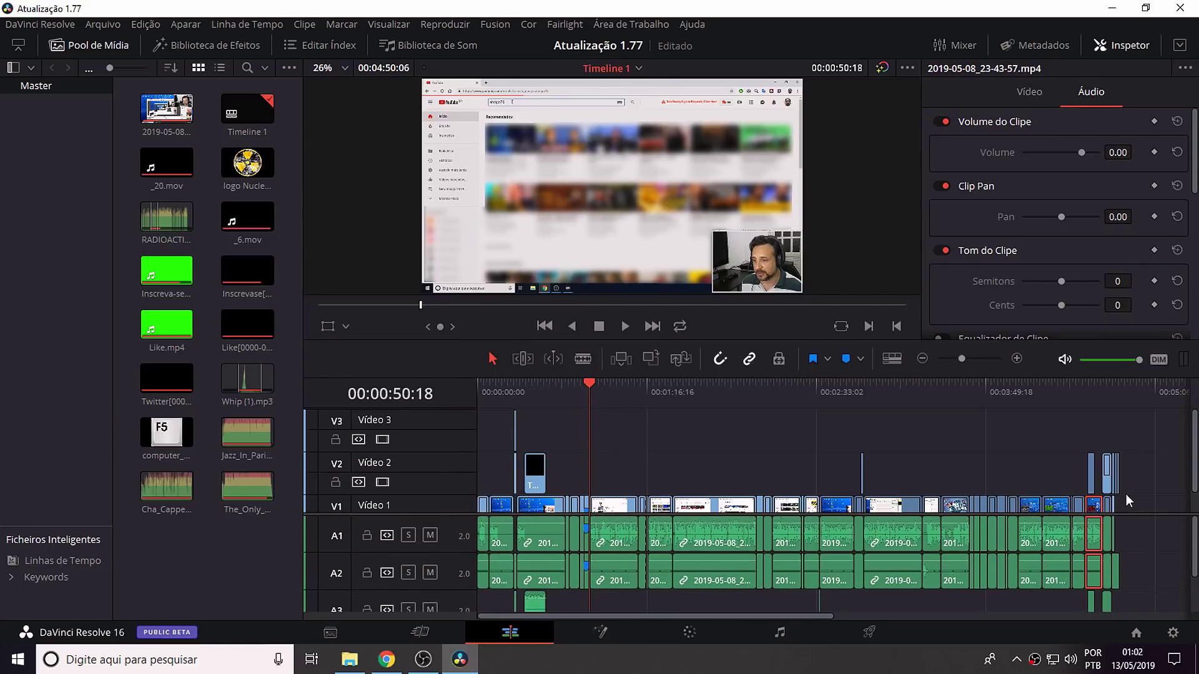
{"action": "scroll", "coordinate": [1136, 479], "scroll_direction": "down", "scroll_amount": 1}
{"action": "left_click_drag", "start_coordinate": [1136, 479], "coordinate": [1146, 512]}
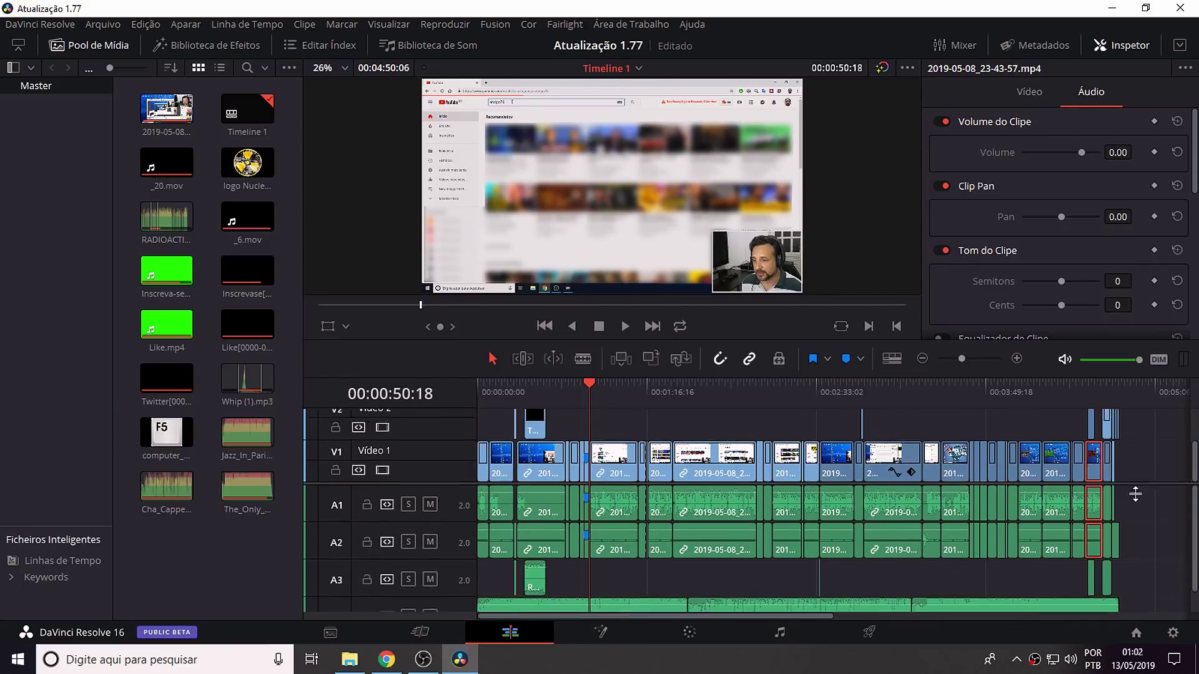
{"action": "scroll", "coordinate": [1146, 512], "scroll_direction": "down", "scroll_amount": 3}
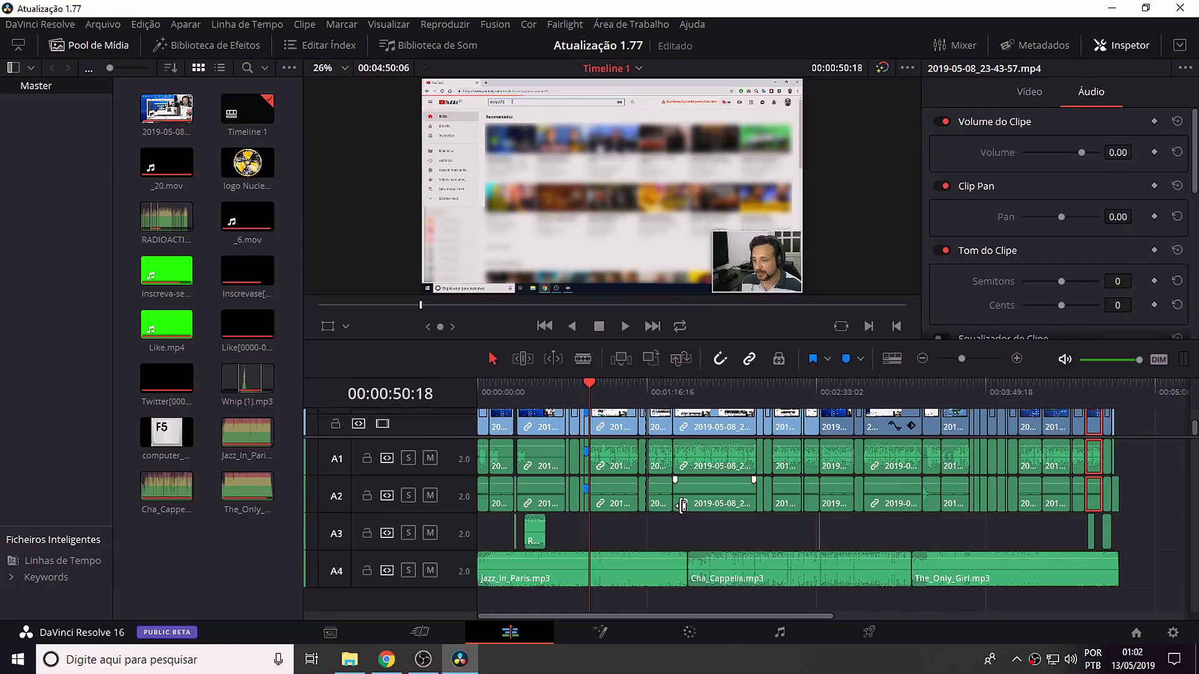
{"action": "left_click", "coordinate": [786, 635]}
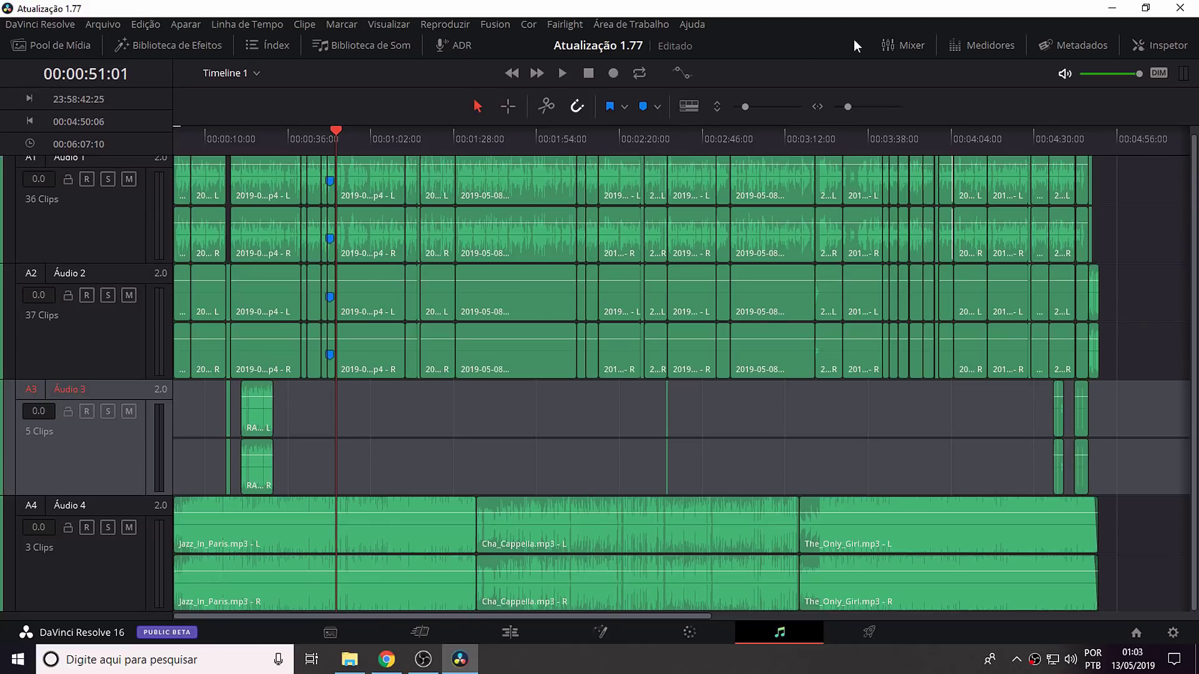
{"action": "left_click", "coordinate": [904, 43]}
{"action": "left_click", "coordinate": [973, 44]}
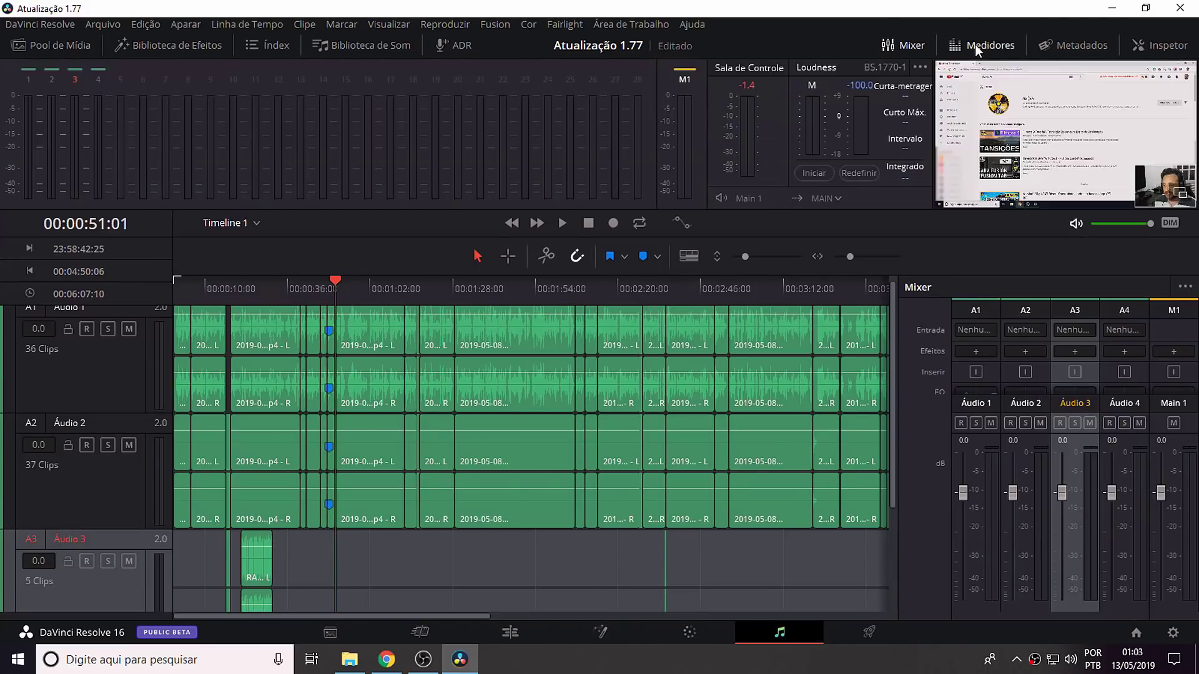
{"action": "left_click", "coordinate": [1081, 52]}
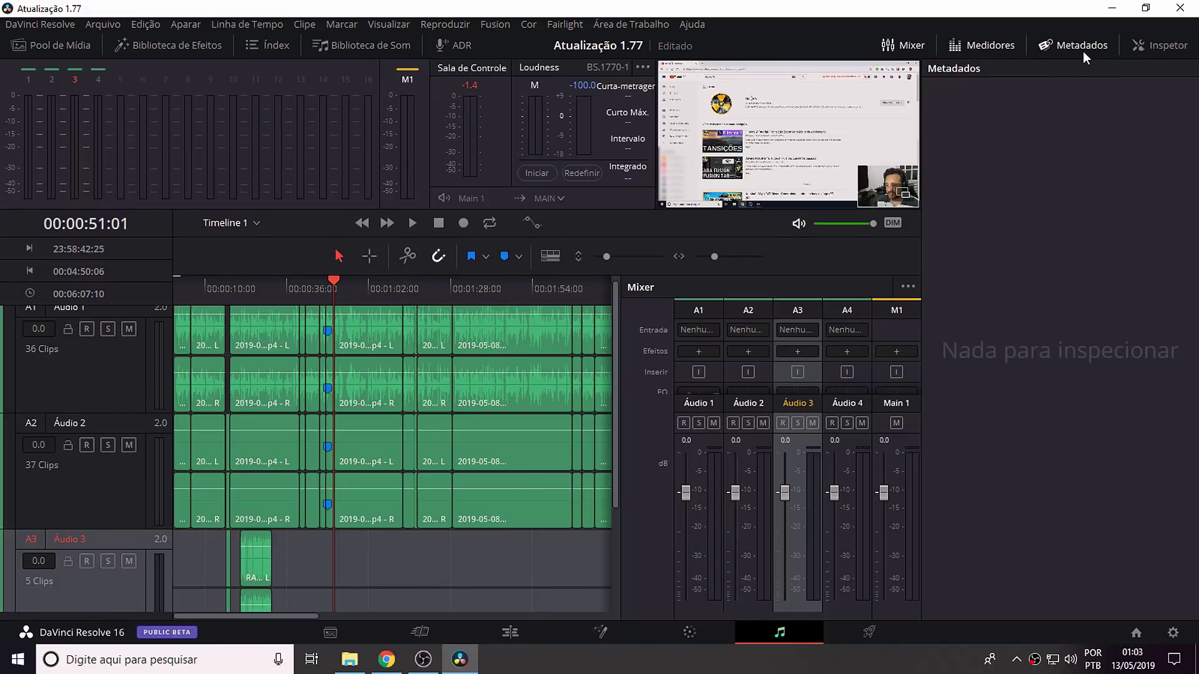
{"action": "left_click", "coordinate": [1082, 52]}
{"action": "left_click", "coordinate": [966, 42]}
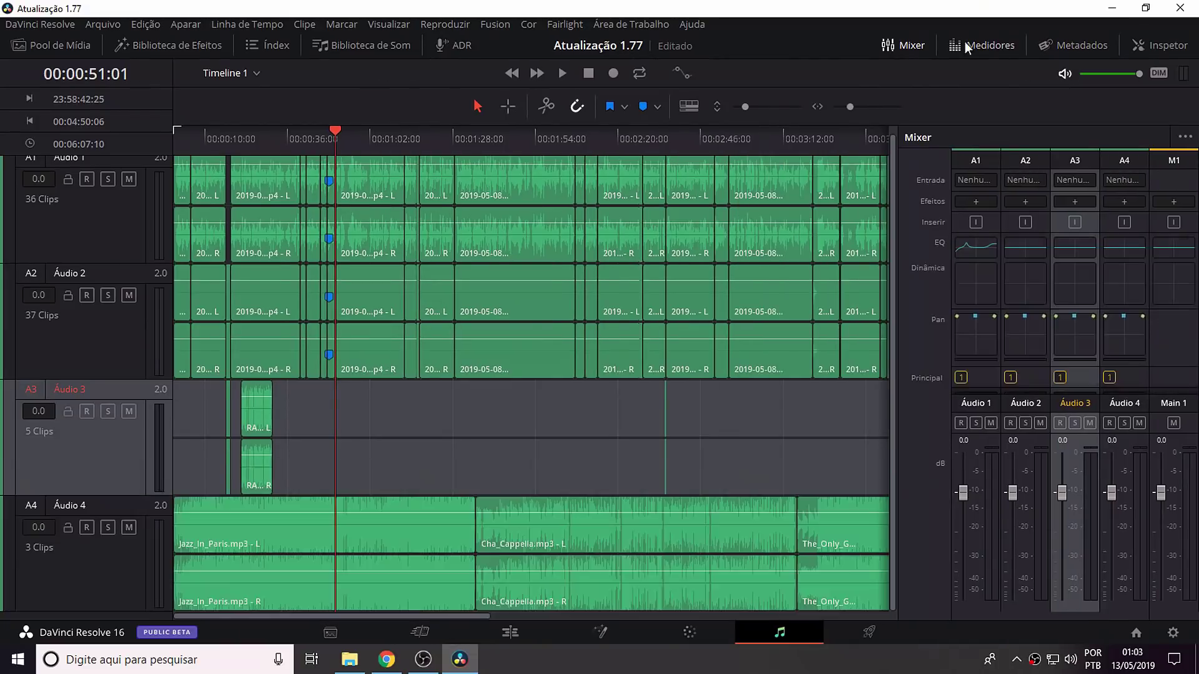
{"action": "left_click", "coordinate": [914, 44]}
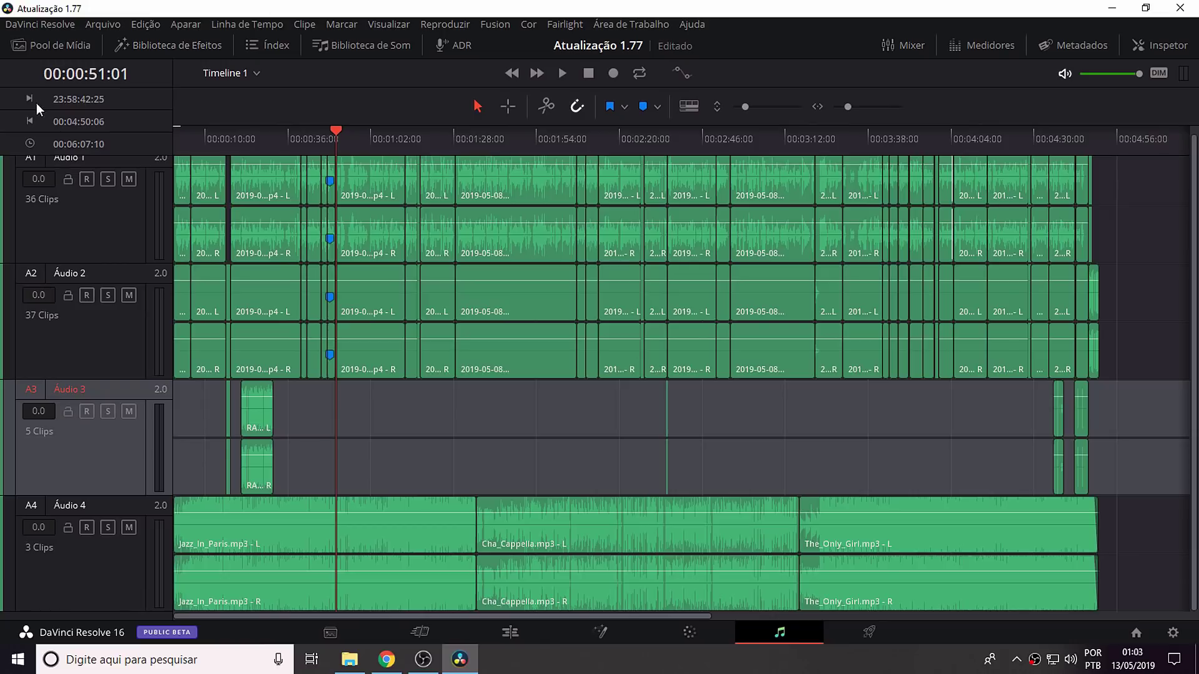
{"action": "left_click", "coordinate": [32, 45]}
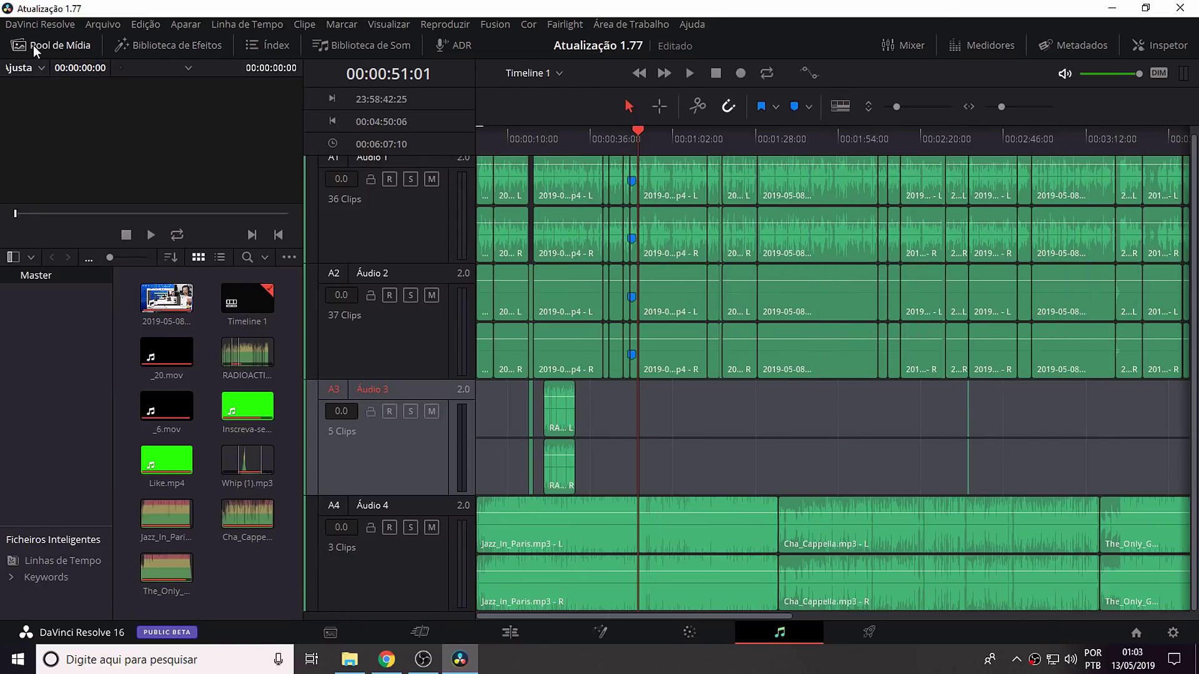
{"action": "mouse_move", "coordinate": [248, 353]}
{"action": "left_mouse_down"}
{"action": "mouse_move", "coordinate": [697, 430]}
{"action": "mouse_move", "coordinate": [324, 350]}
{"action": "left_mouse_up"}
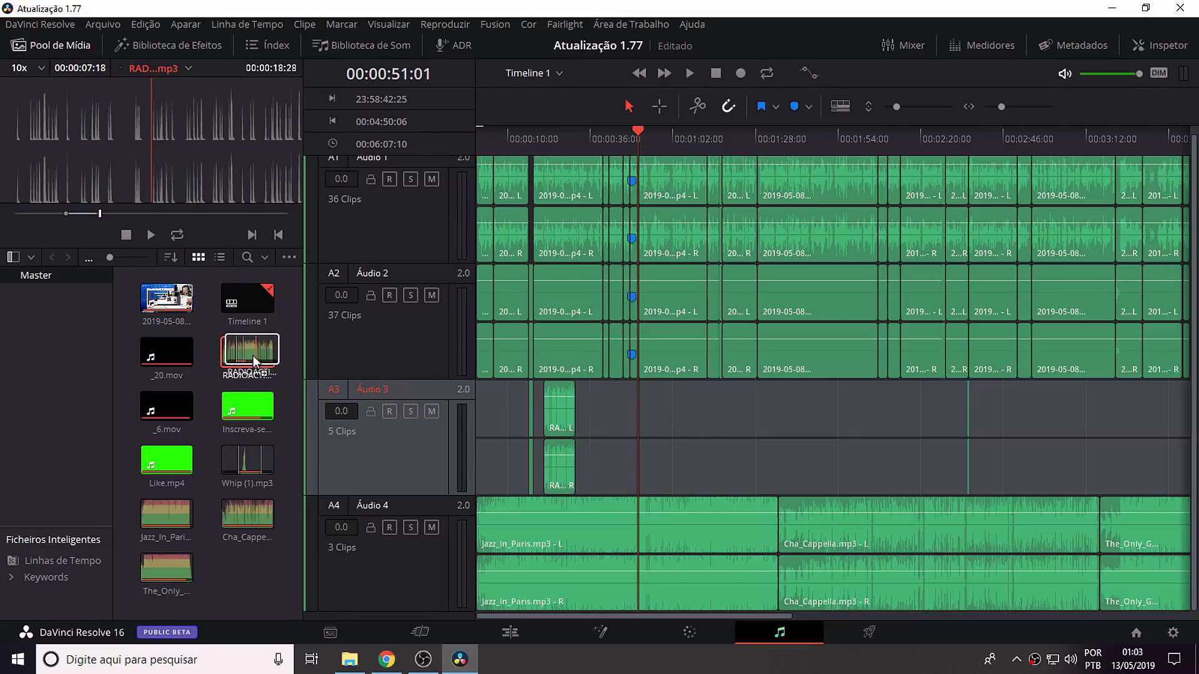
{"action": "left_click", "coordinate": [145, 48]}
{"action": "left_click", "coordinate": [55, 47]}
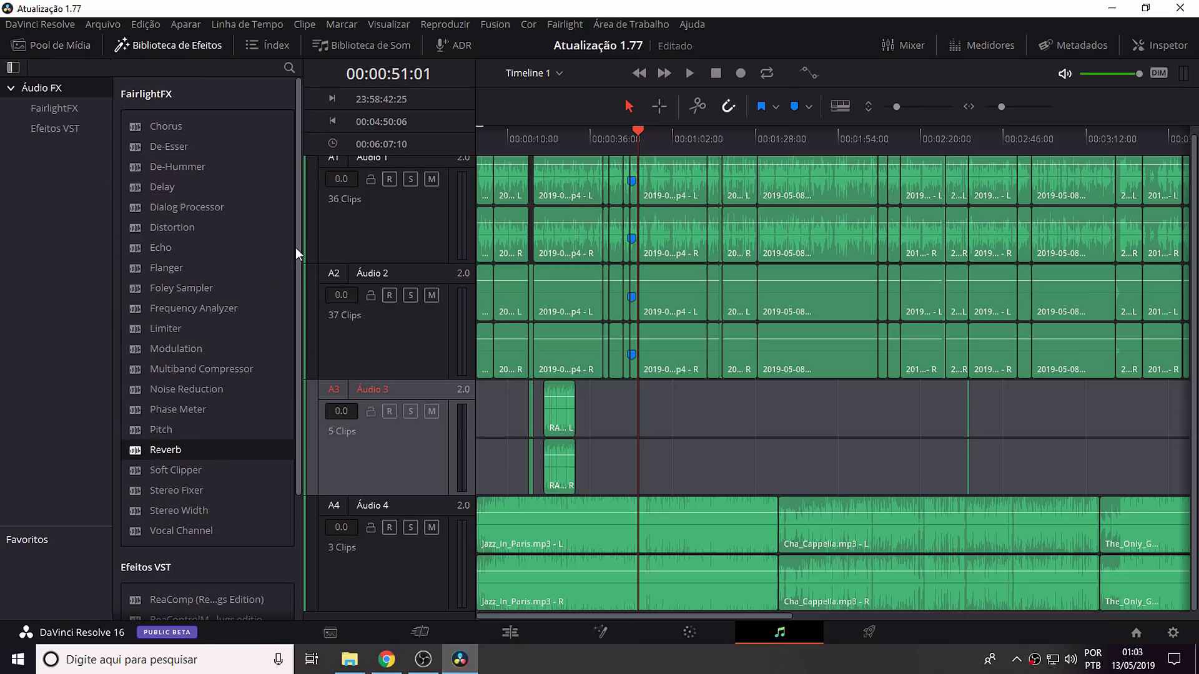
{"action": "mouse_move", "coordinate": [294, 247]}
{"action": "left_mouse_down"}
{"action": "mouse_move", "coordinate": [306, 411]}
{"action": "mouse_move", "coordinate": [298, 244]}
{"action": "left_mouse_up"}
{"action": "left_click", "coordinate": [47, 108]}
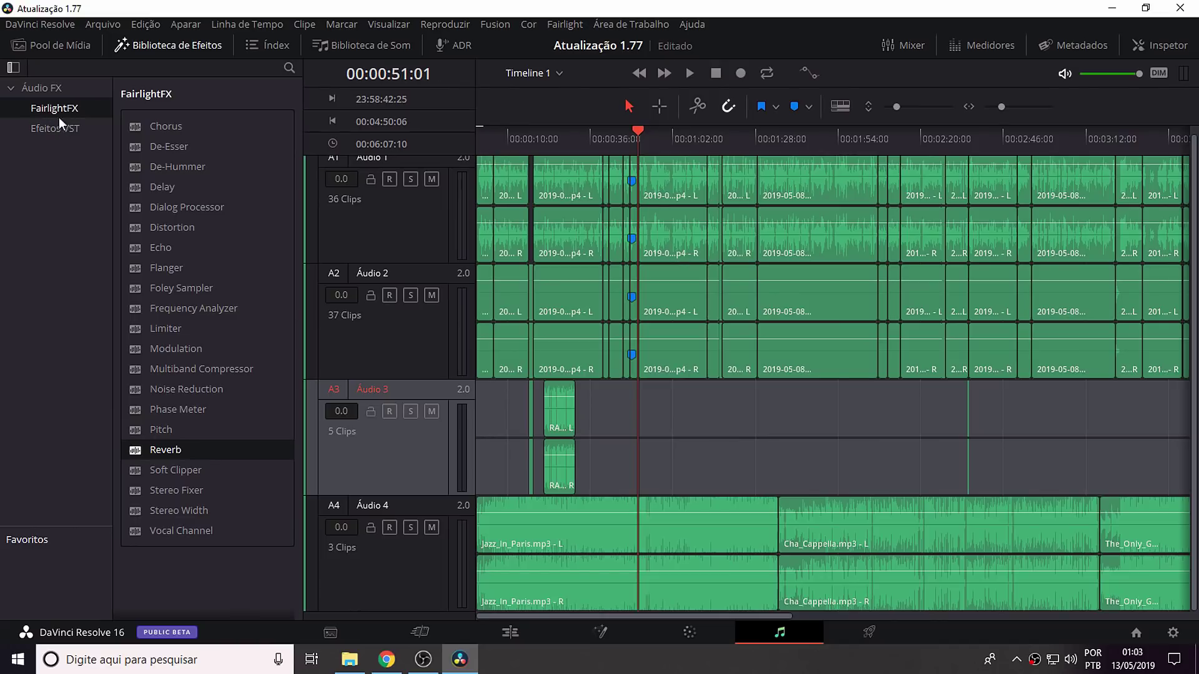
{"action": "left_click", "coordinate": [57, 130]}
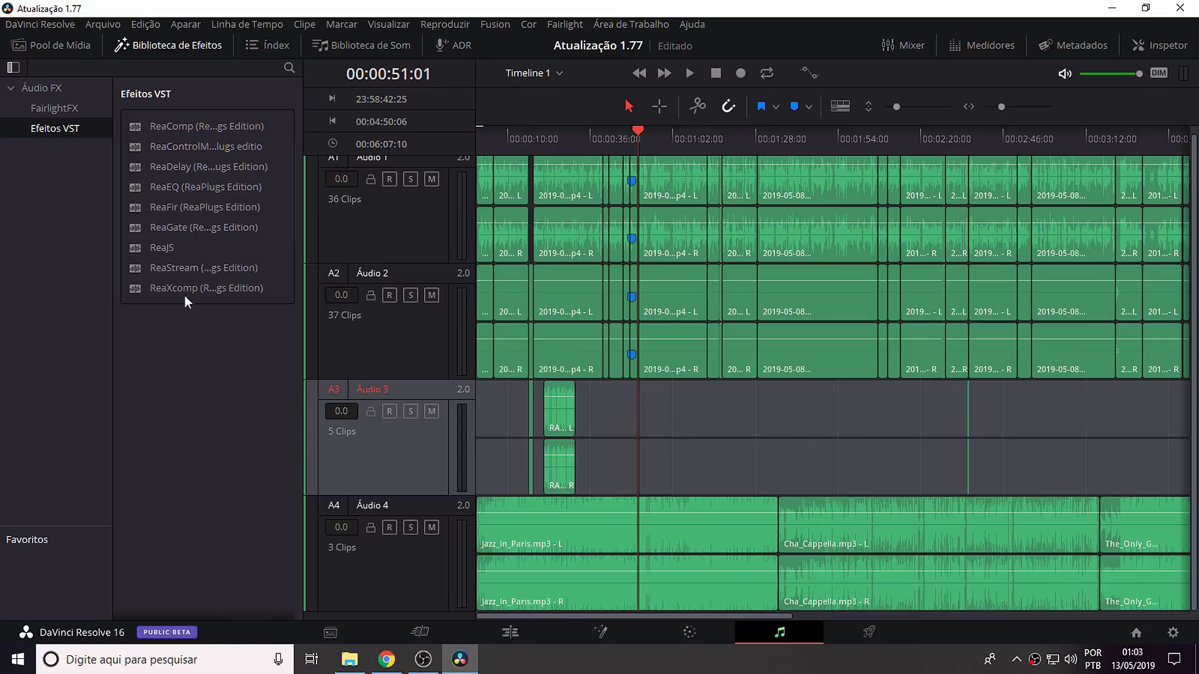
{"action": "left_click", "coordinate": [35, 113]}
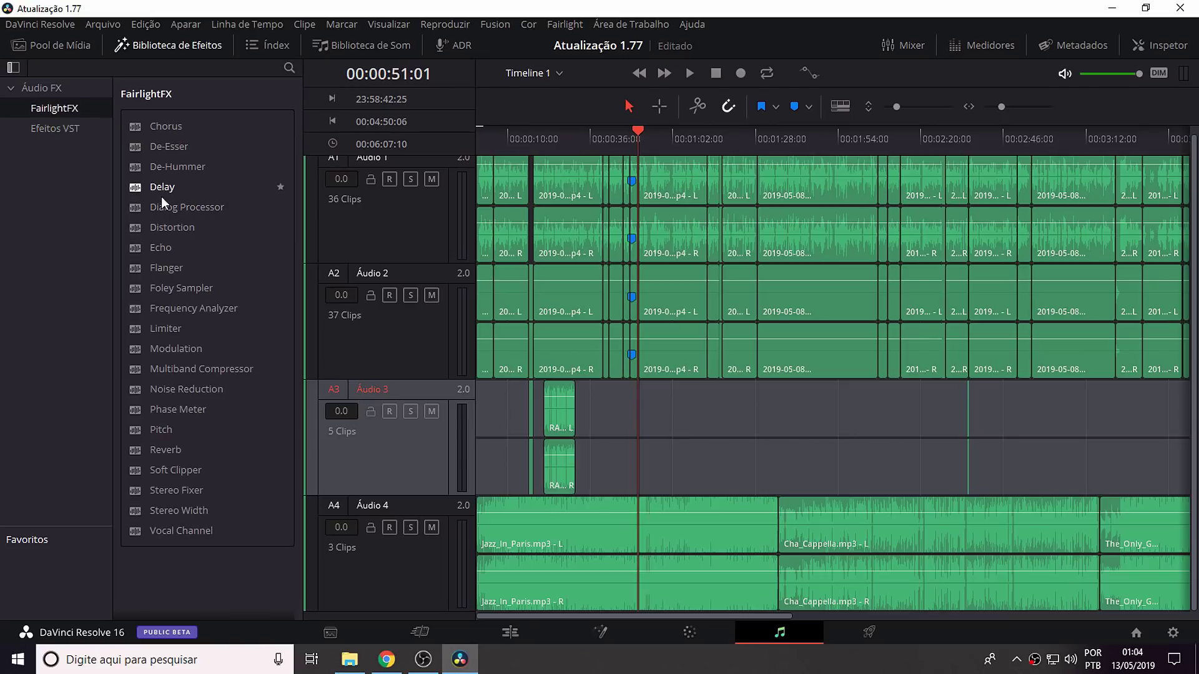
{"action": "left_click_drag", "start_coordinate": [177, 179], "coordinate": [731, 223]}
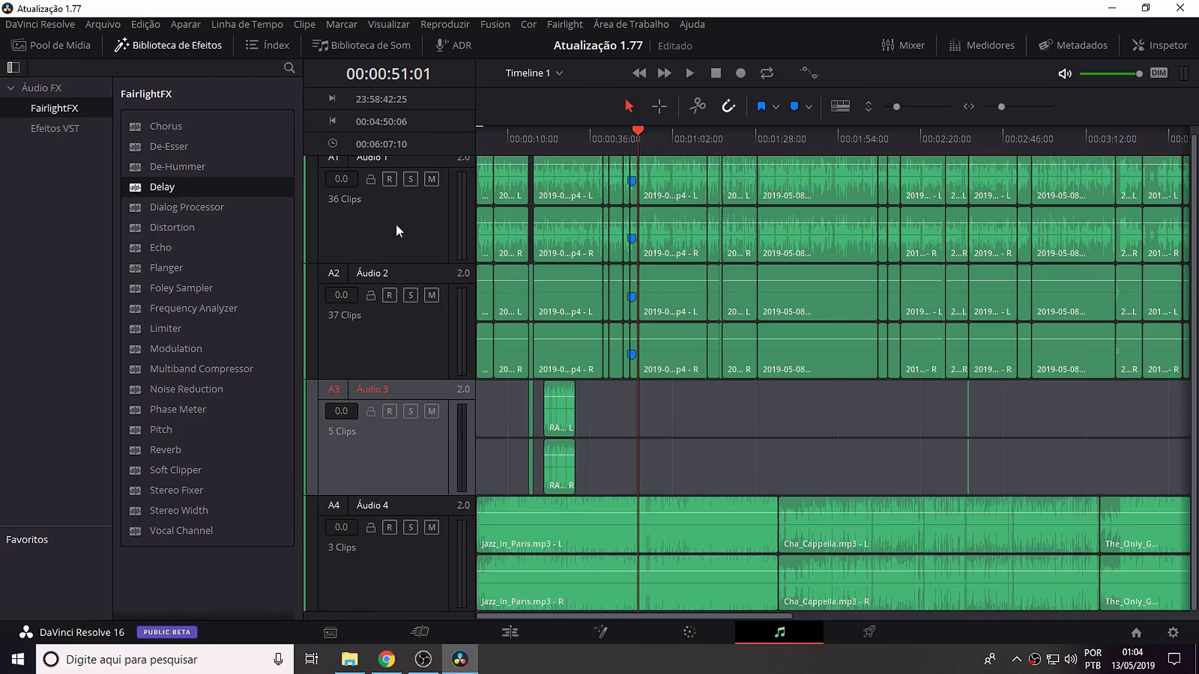
{"action": "left_click", "coordinate": [167, 45]}
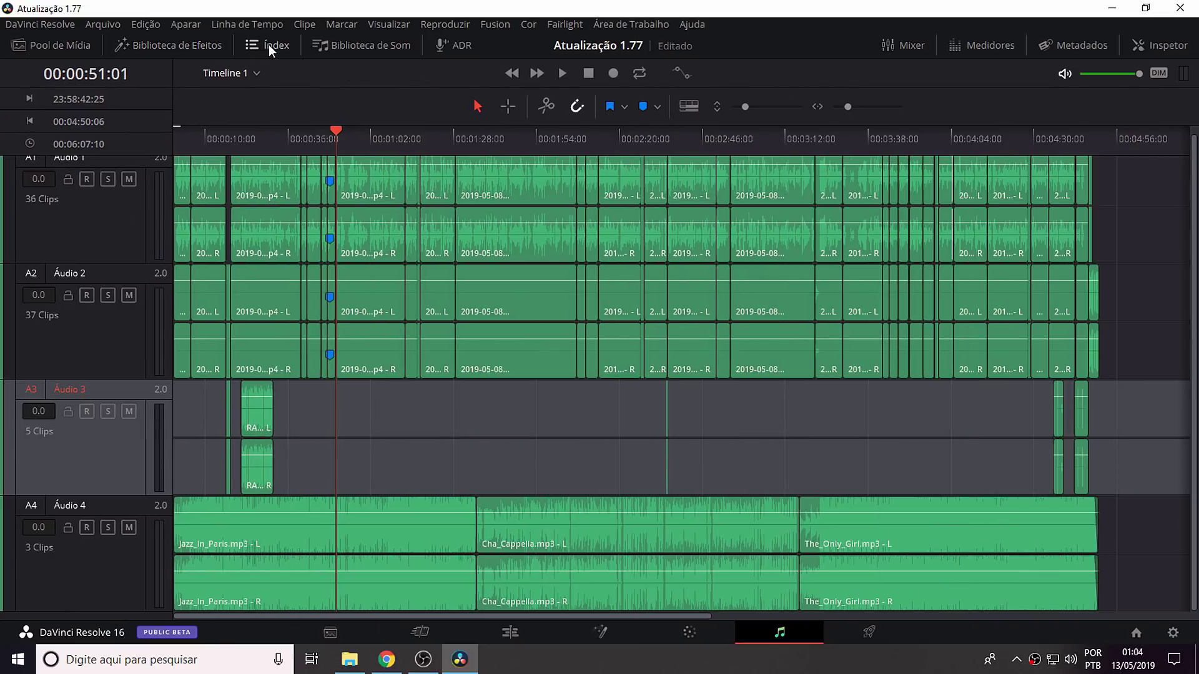
Show the track index, then hide and re-show Áudio 2 and Áudio 3.
{"action": "left_click", "coordinate": [273, 47]}
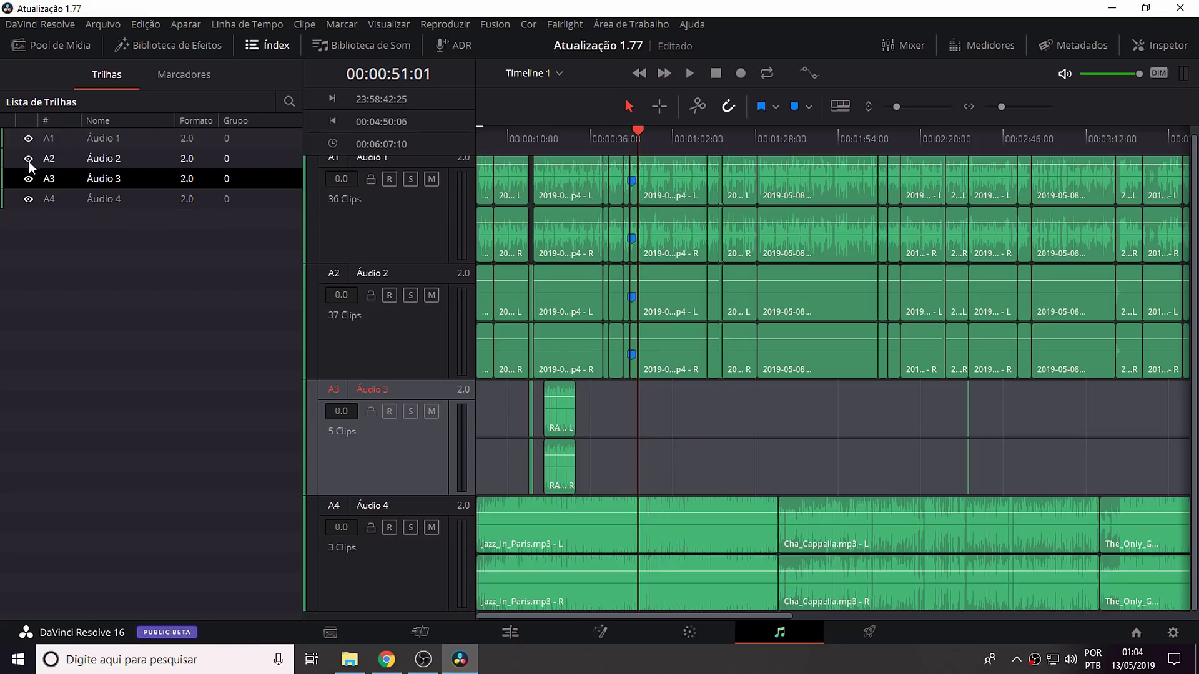
{"action": "left_click", "coordinate": [29, 158]}
{"action": "left_click", "coordinate": [28, 178]}
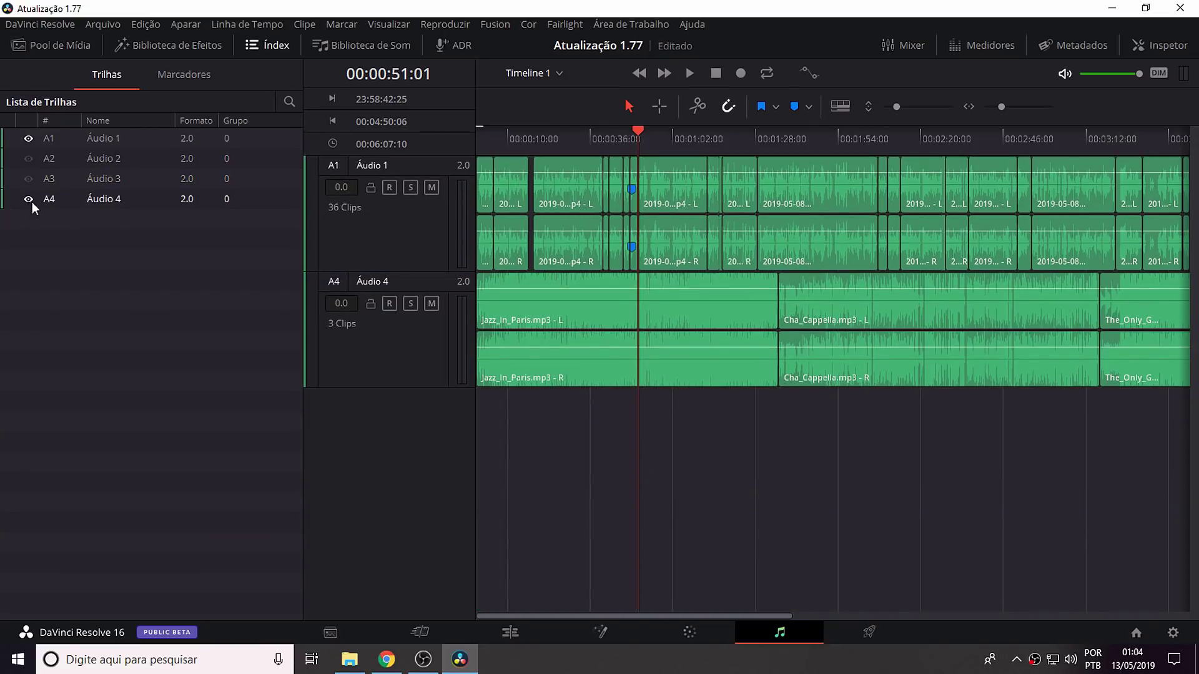
{"action": "left_click", "coordinate": [29, 178]}
{"action": "left_click", "coordinate": [28, 158]}
Hide Áudio 2, 3 and 4, then make them visible again.
{"action": "left_click", "coordinate": [28, 198]}
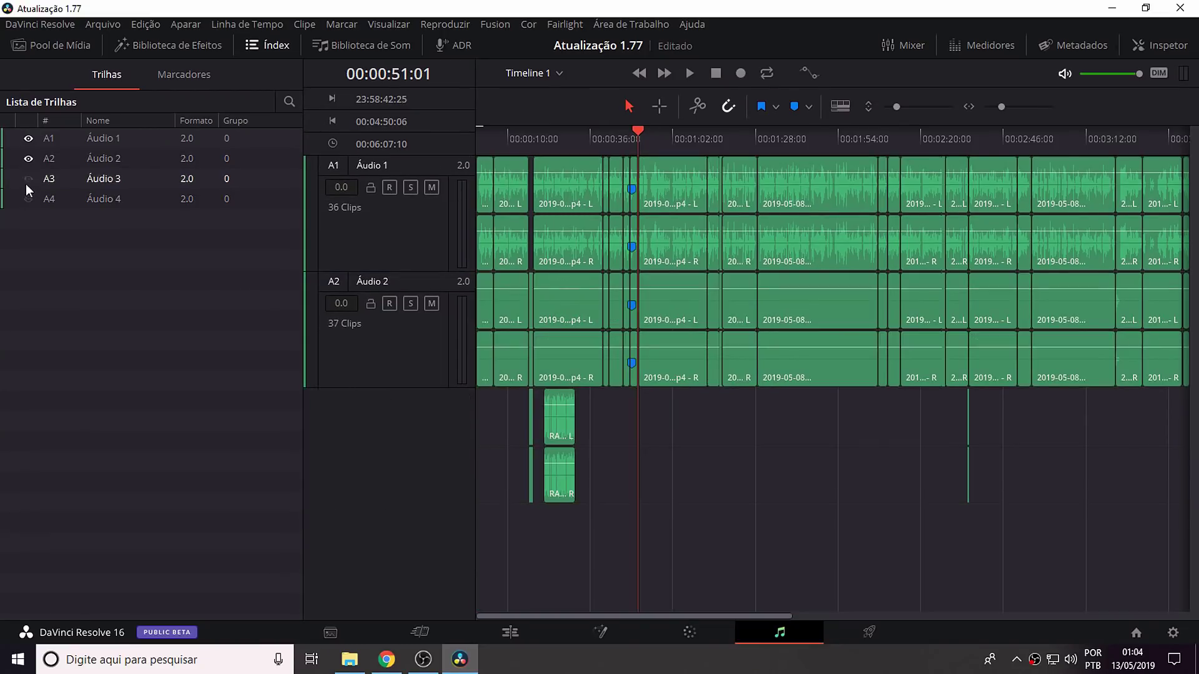
{"action": "left_click", "coordinate": [28, 178]}
{"action": "left_click", "coordinate": [28, 158]}
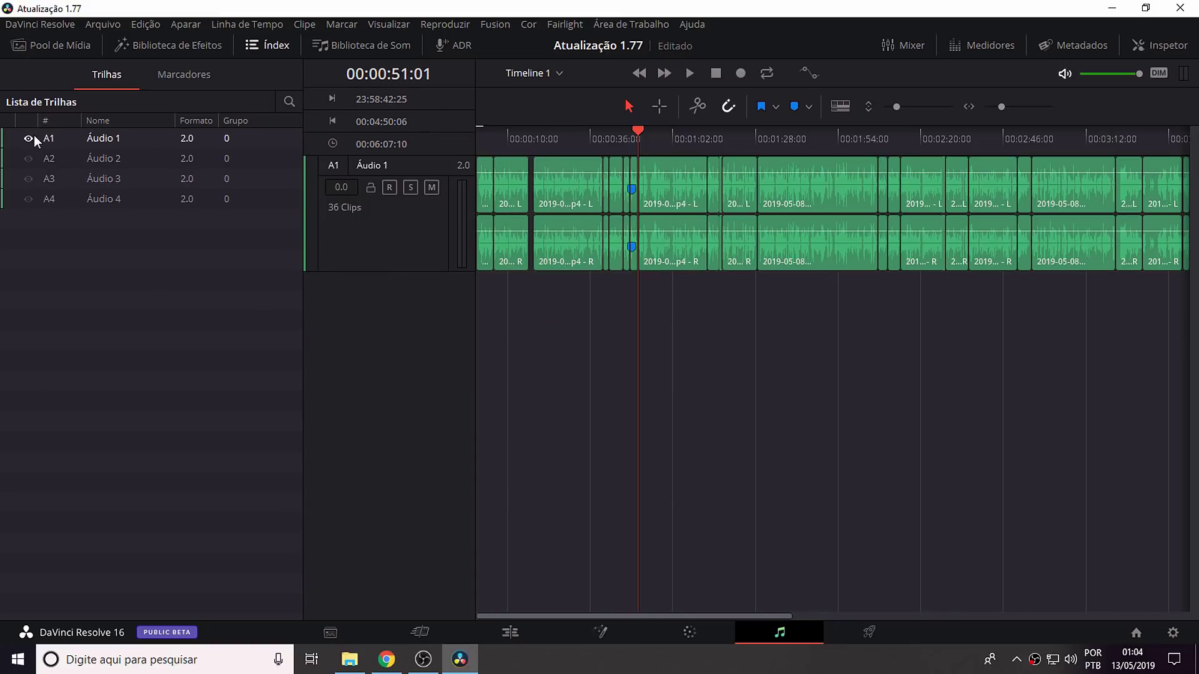
{"action": "left_click", "coordinate": [28, 158]}
{"action": "left_click", "coordinate": [28, 179]}
{"action": "left_click", "coordinate": [28, 199]}
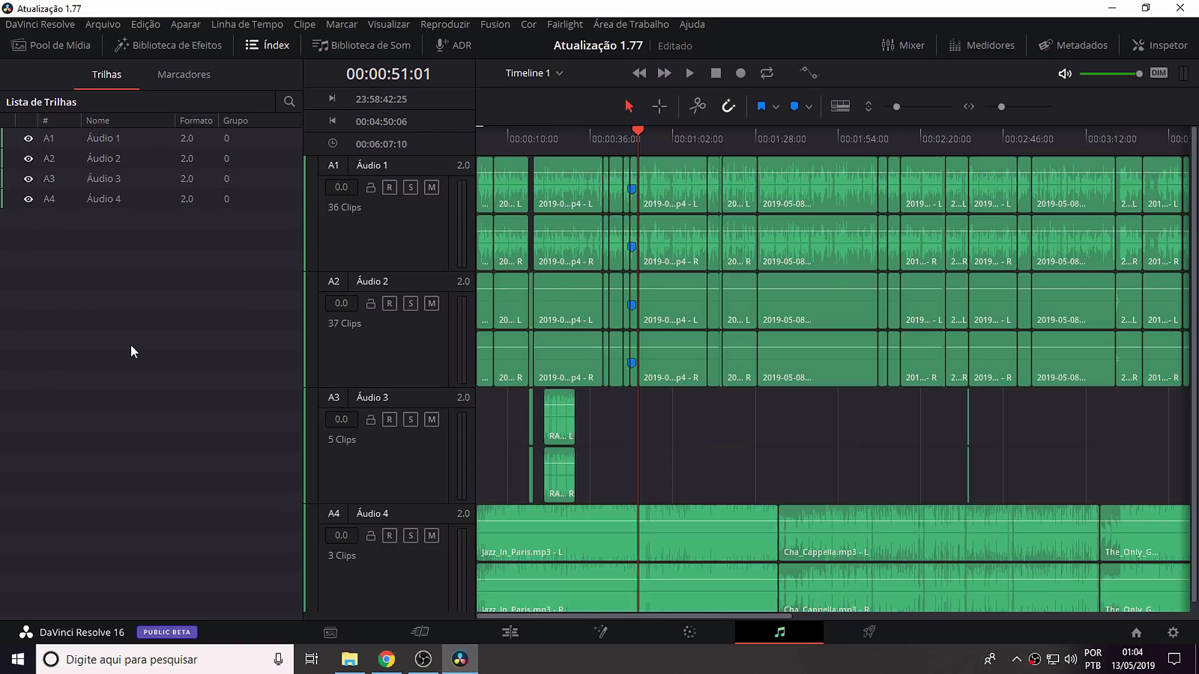
Hide Áudio 1–3, restore all tracks, and start playing Timeline 1.
{"action": "left_click", "coordinate": [28, 158]}
{"action": "left_click", "coordinate": [28, 138]}
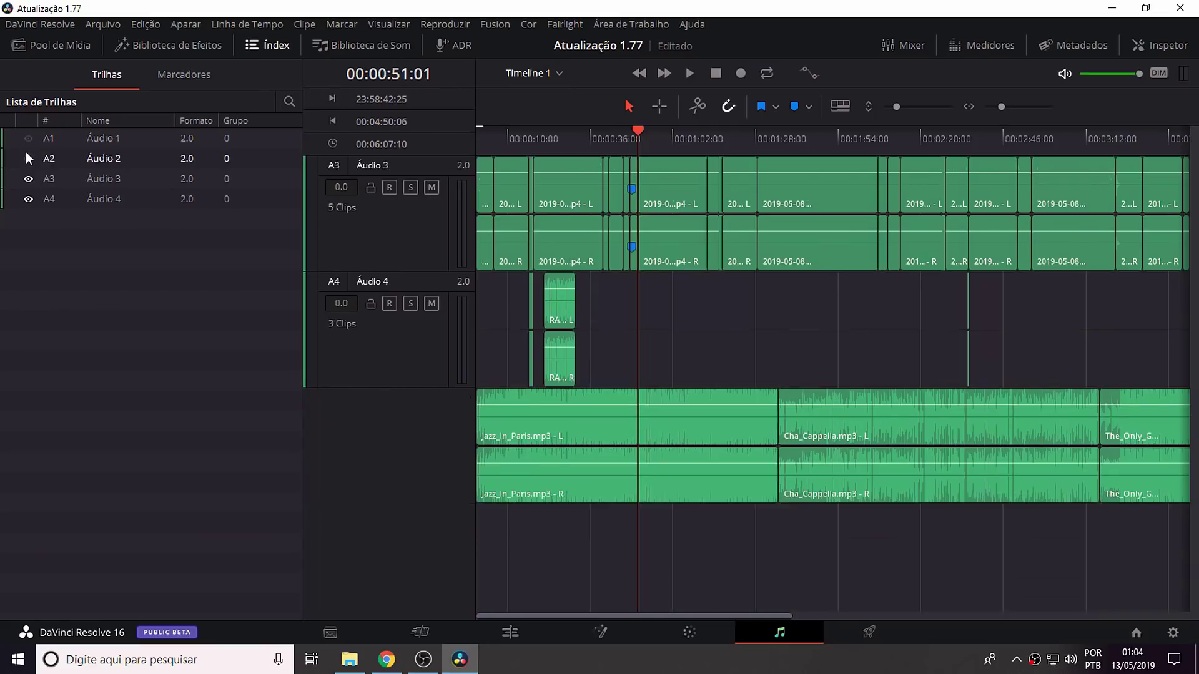
{"action": "left_click", "coordinate": [28, 179]}
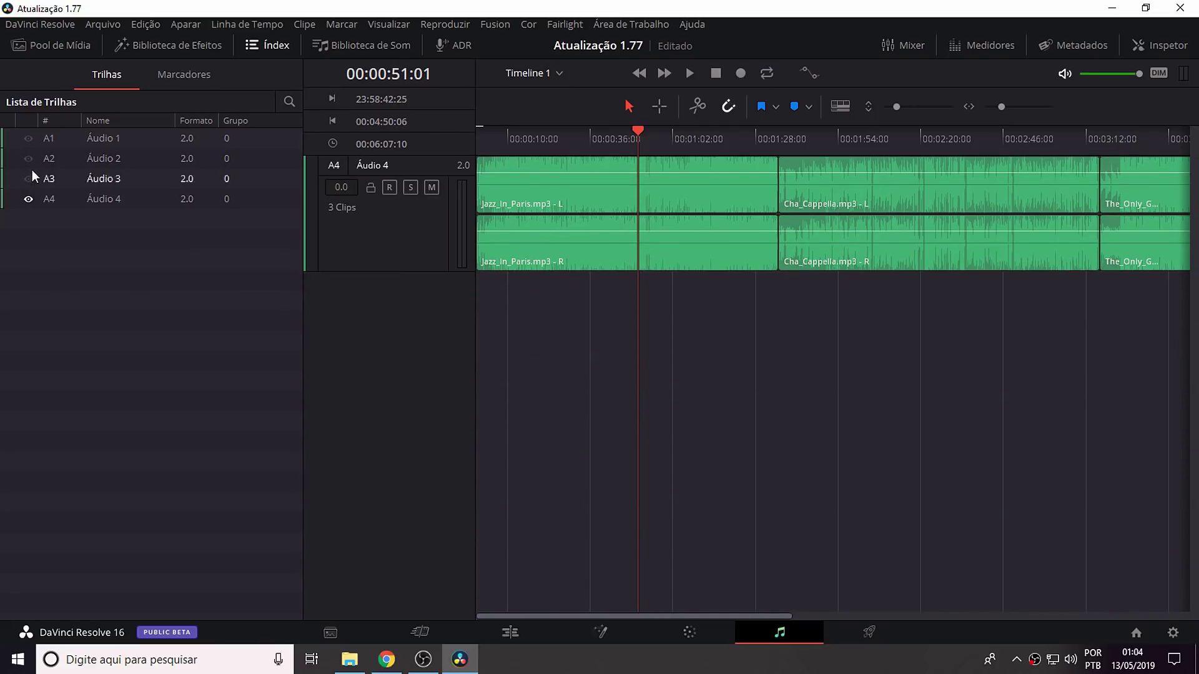
{"action": "left_click", "coordinate": [28, 118]}
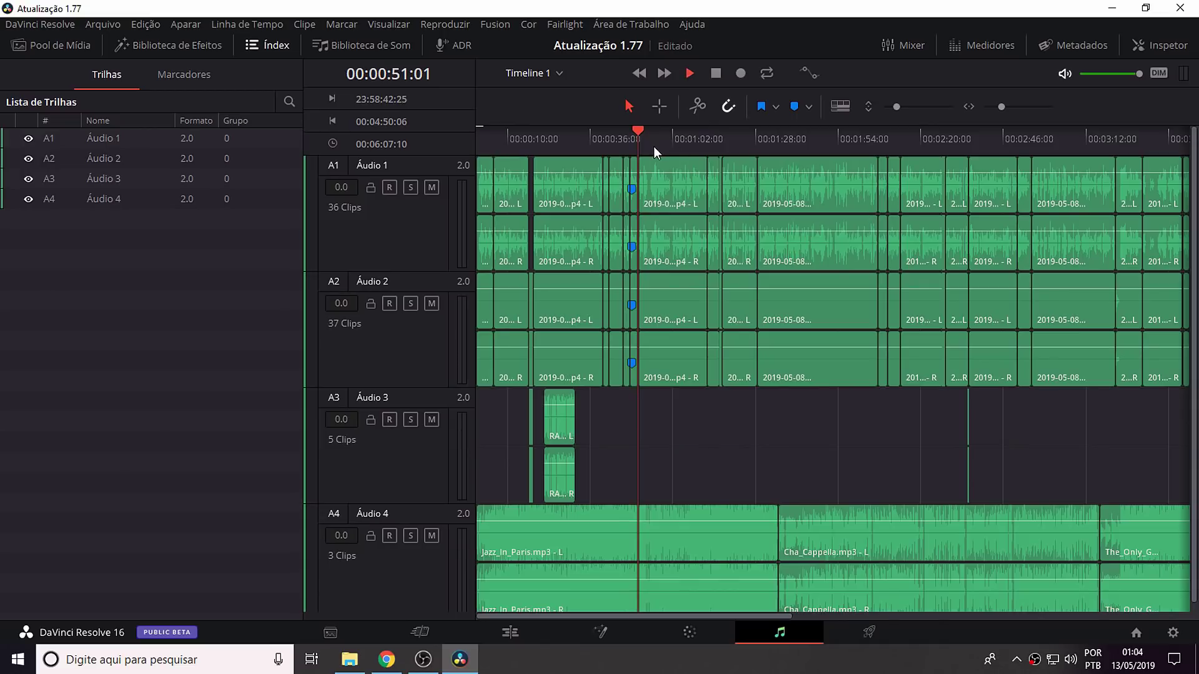
{"action": "key", "text": "space"}
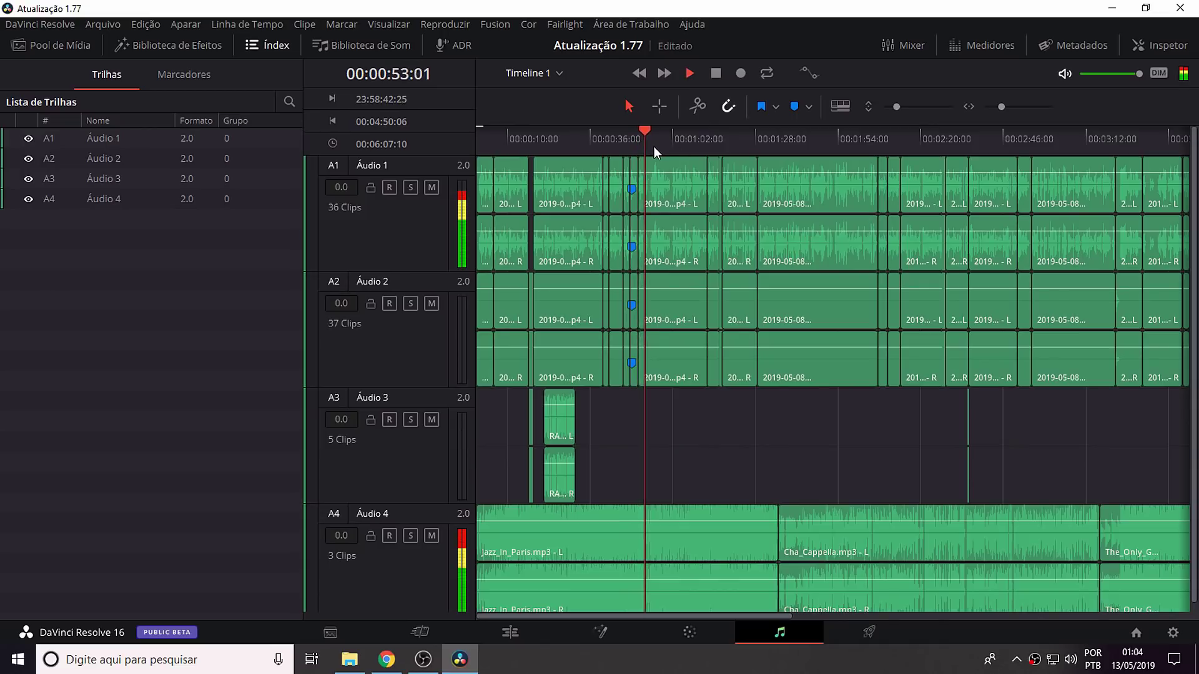
Stop playback at 00:00:57:20, close the mixer and track index, and show the Sound Library.
{"action": "left_click", "coordinate": [913, 44]}
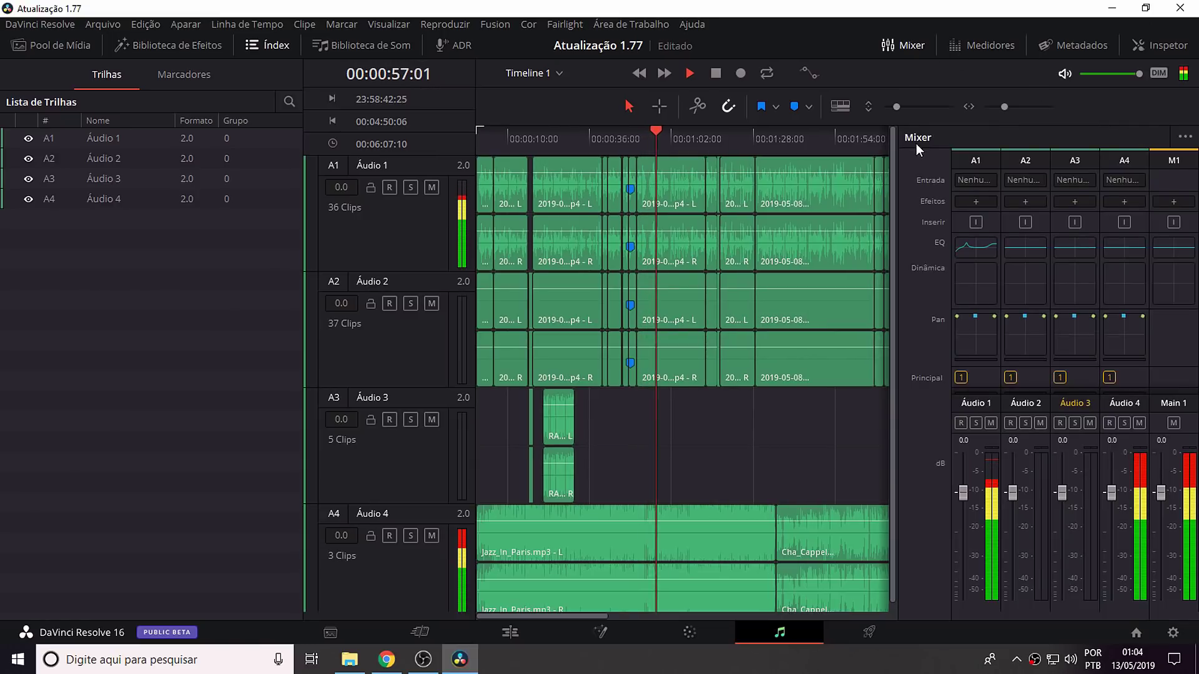
{"action": "left_click", "coordinate": [746, 242]}
{"action": "key", "text": "space"}
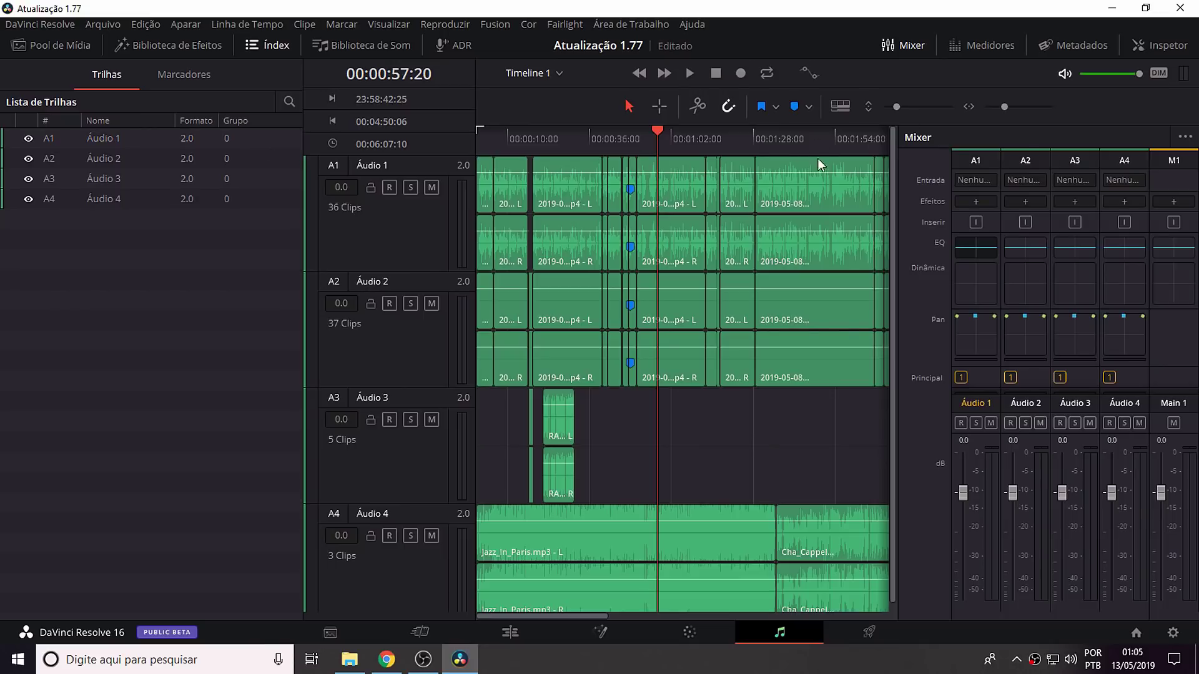
{"action": "left_click", "coordinate": [910, 46]}
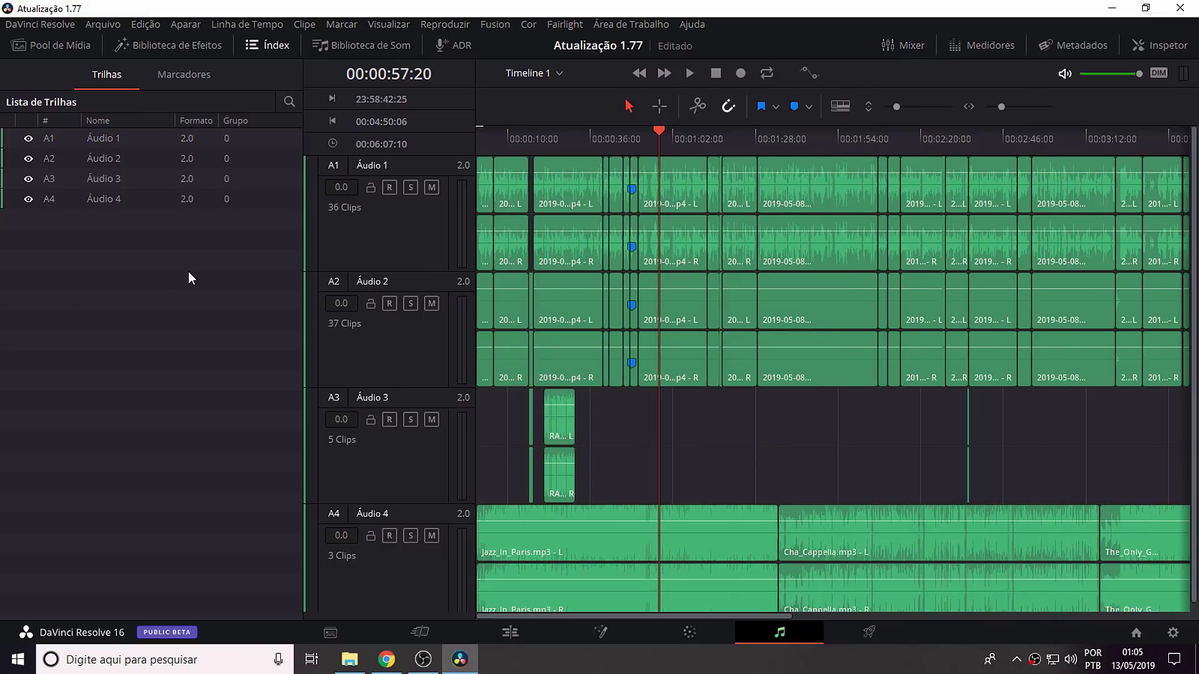
{"action": "left_click", "coordinate": [268, 47]}
{"action": "left_click", "coordinate": [378, 48]}
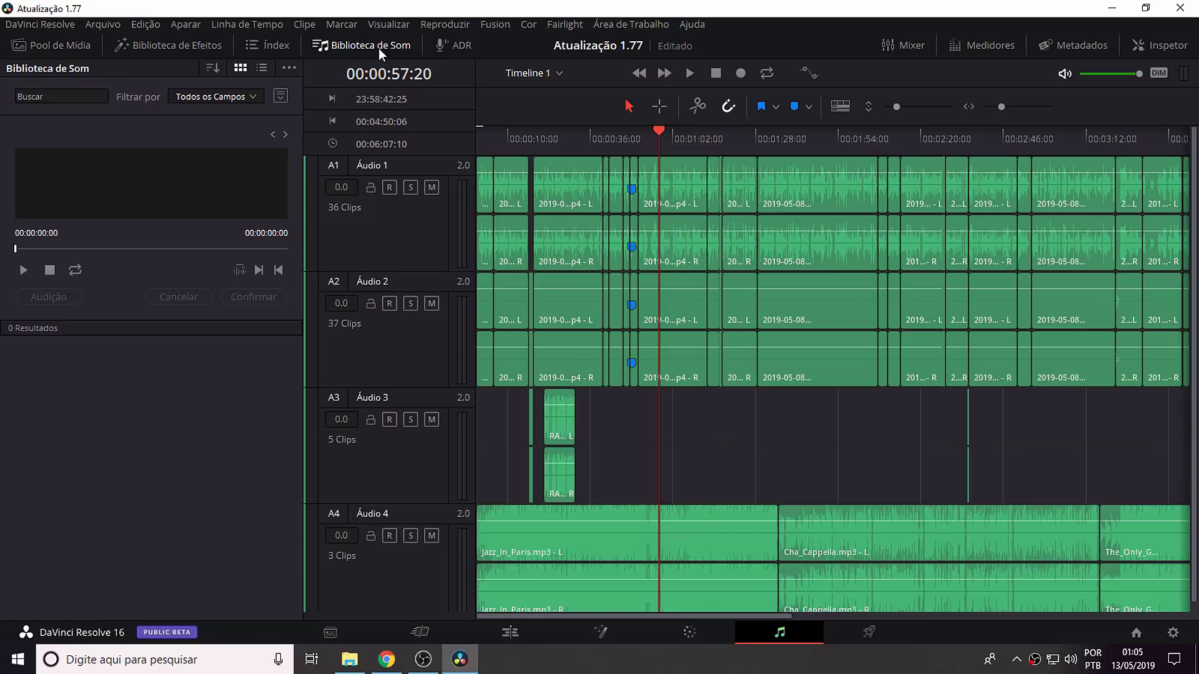
Search the Sound Library for 'apl' and preview Aplausos - Auditório.
{"action": "left_click", "coordinate": [61, 99]}
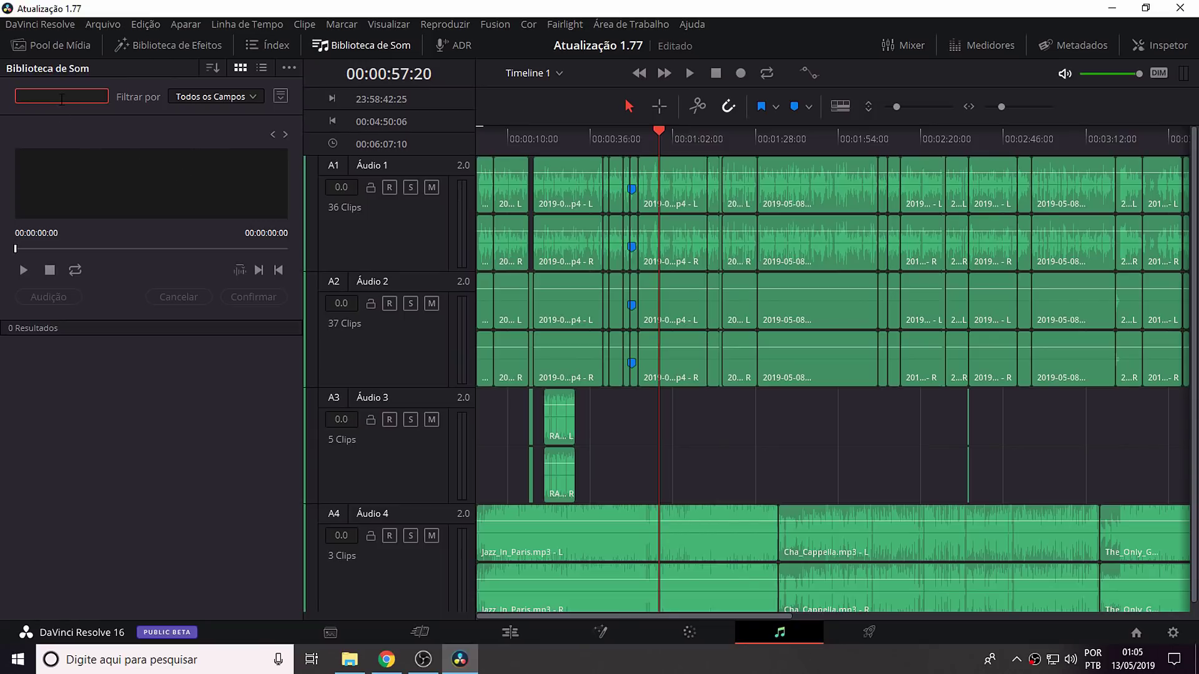
{"action": "type", "text": "apl"}
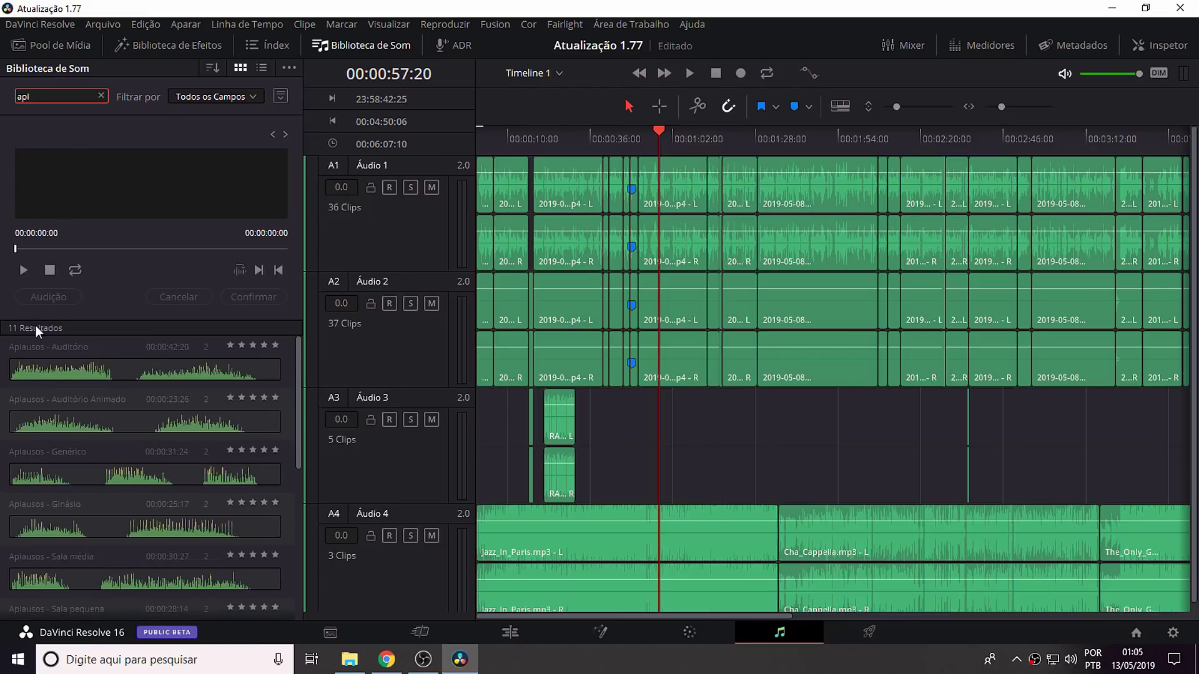
{"action": "left_click", "coordinate": [81, 376]}
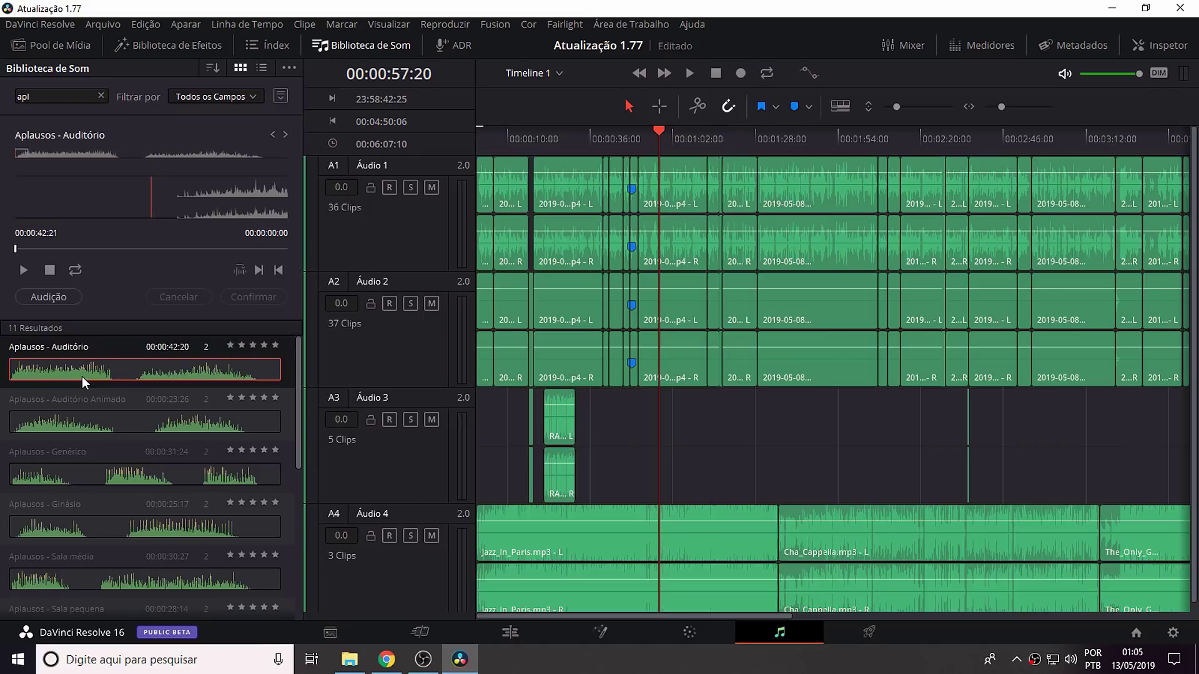
{"action": "left_click", "coordinate": [23, 271]}
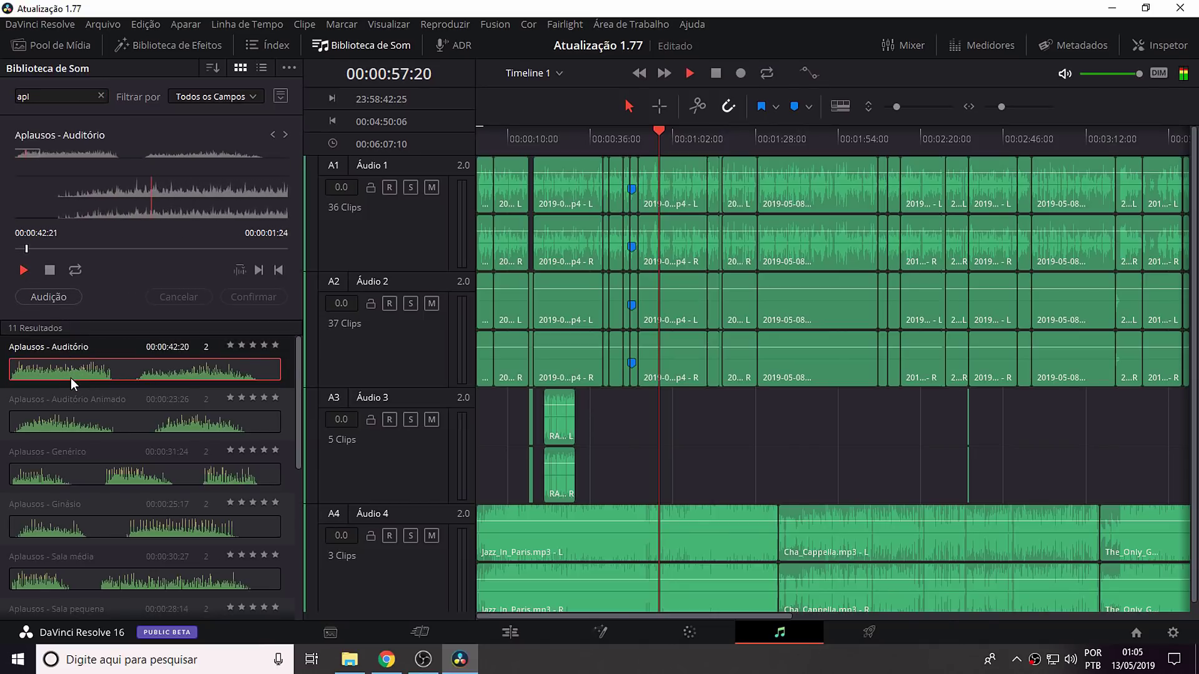
Place the applause on A3, delete it, clear the search and close the library.
{"action": "left_click_drag", "start_coordinate": [69, 377], "coordinate": [702, 433]}
{"action": "left_click", "coordinate": [754, 415]}
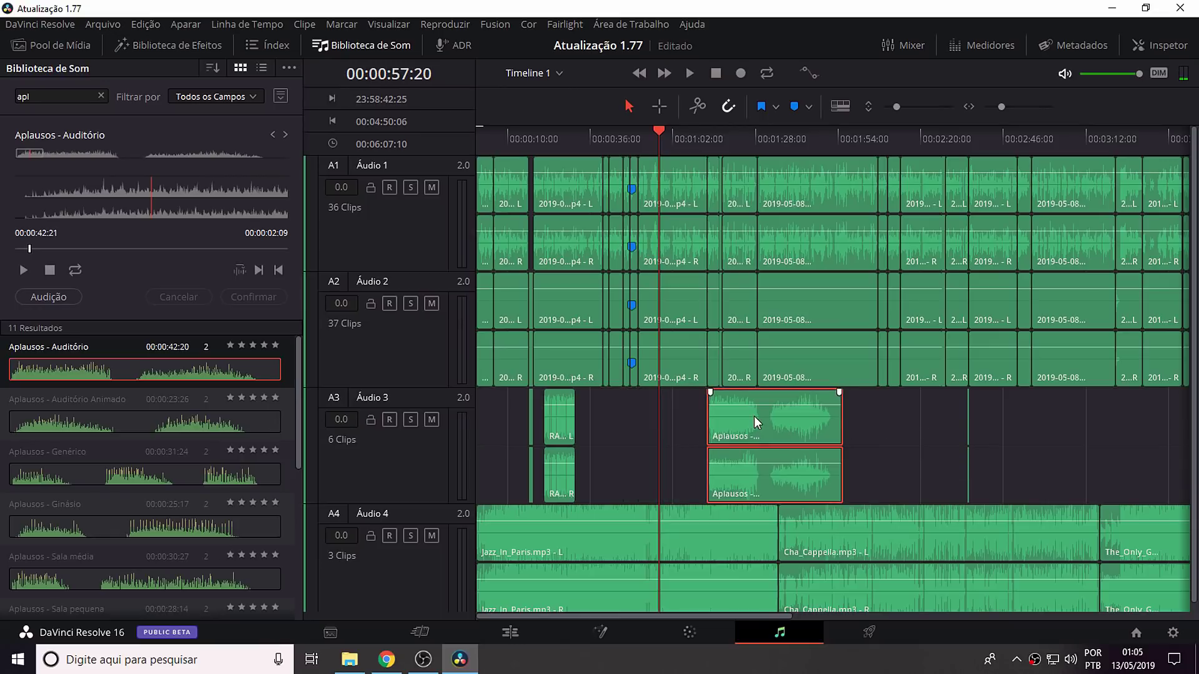
{"action": "key", "text": "Delete"}
{"action": "double_click", "coordinate": [348, 49]}
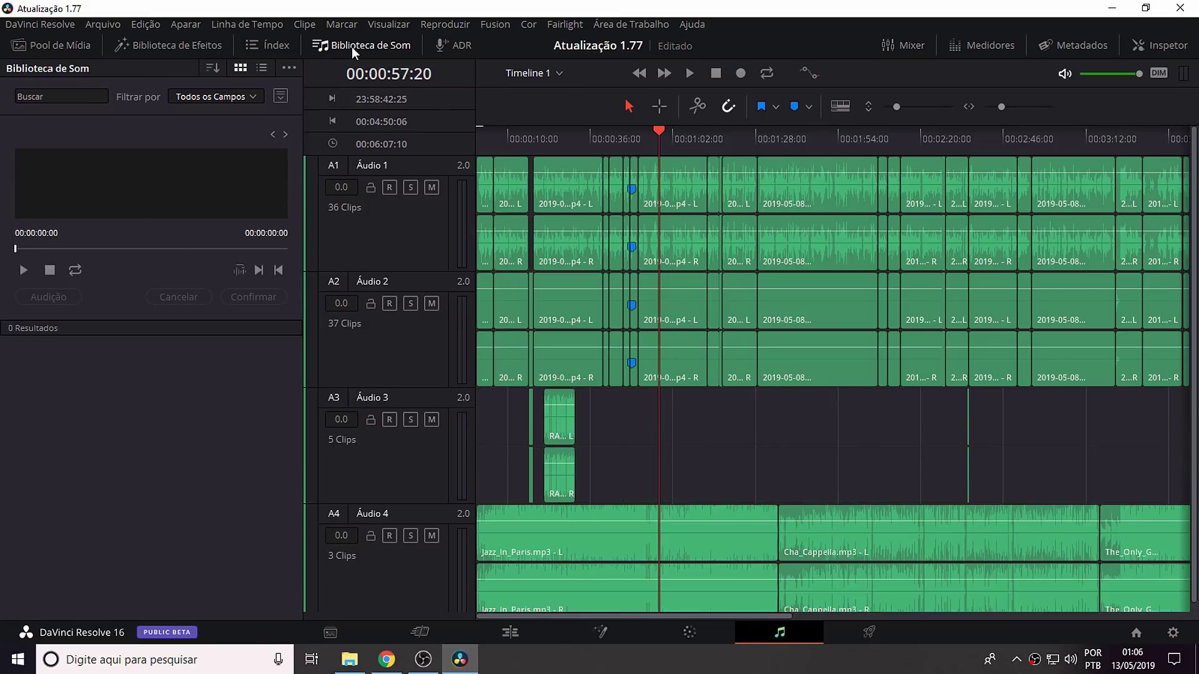
{"action": "left_click", "coordinate": [351, 47]}
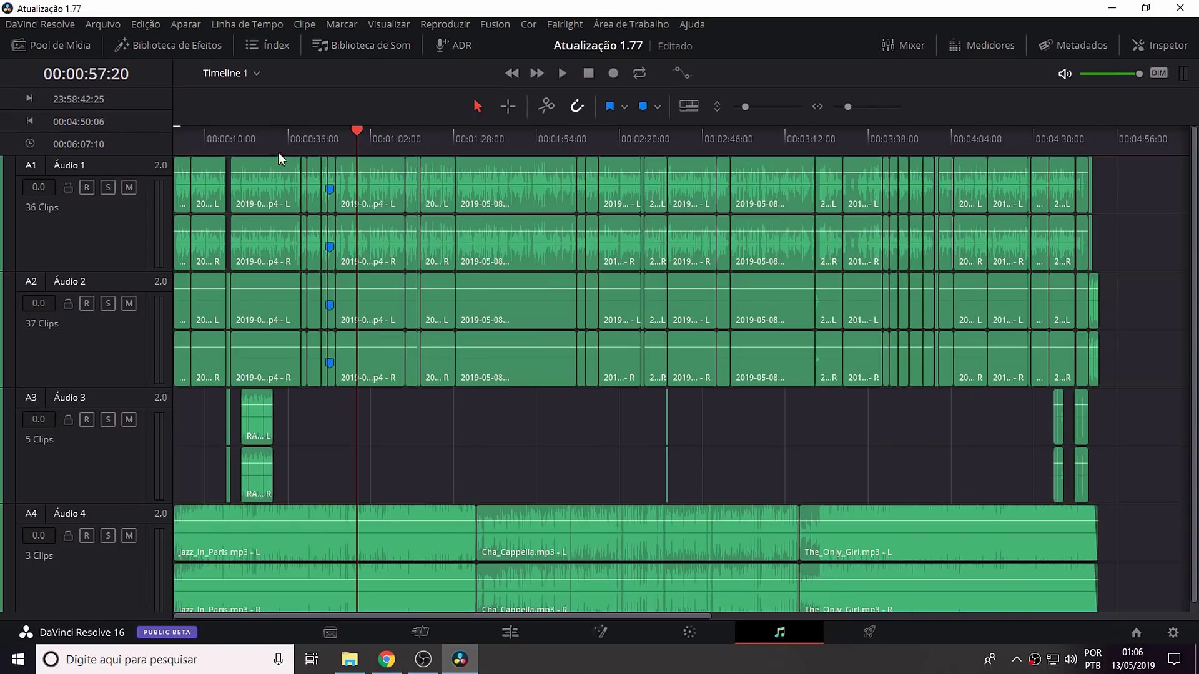
{"action": "left_click", "coordinate": [467, 48]}
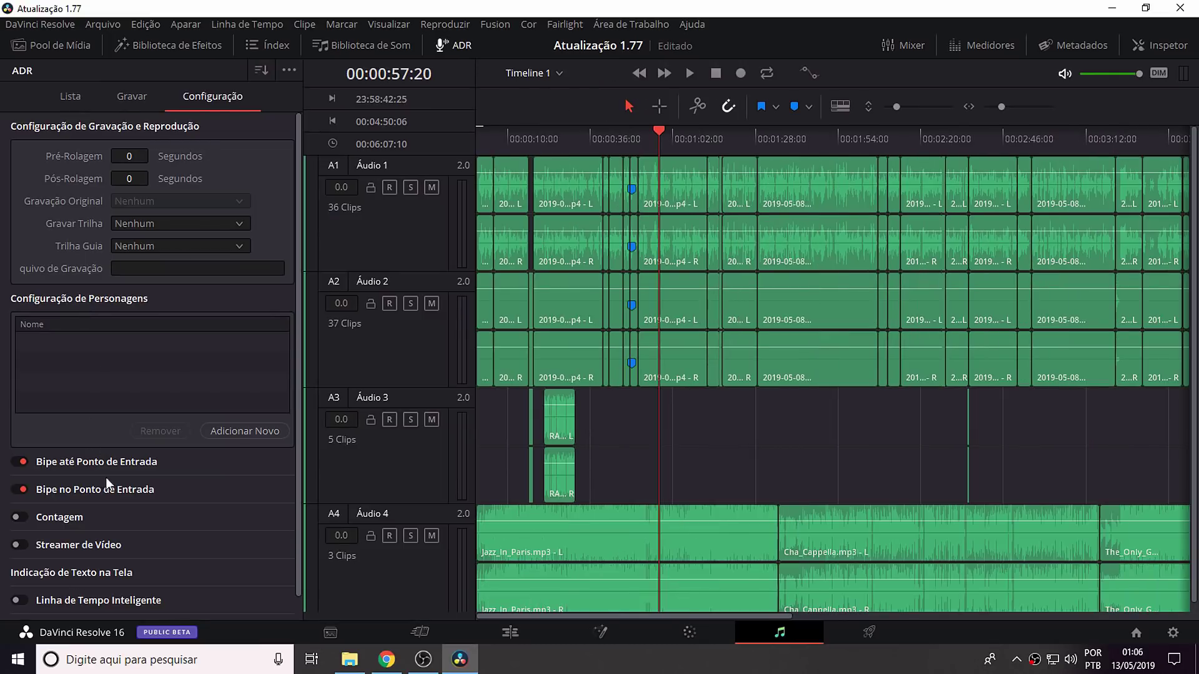
{"action": "left_click", "coordinate": [454, 50]}
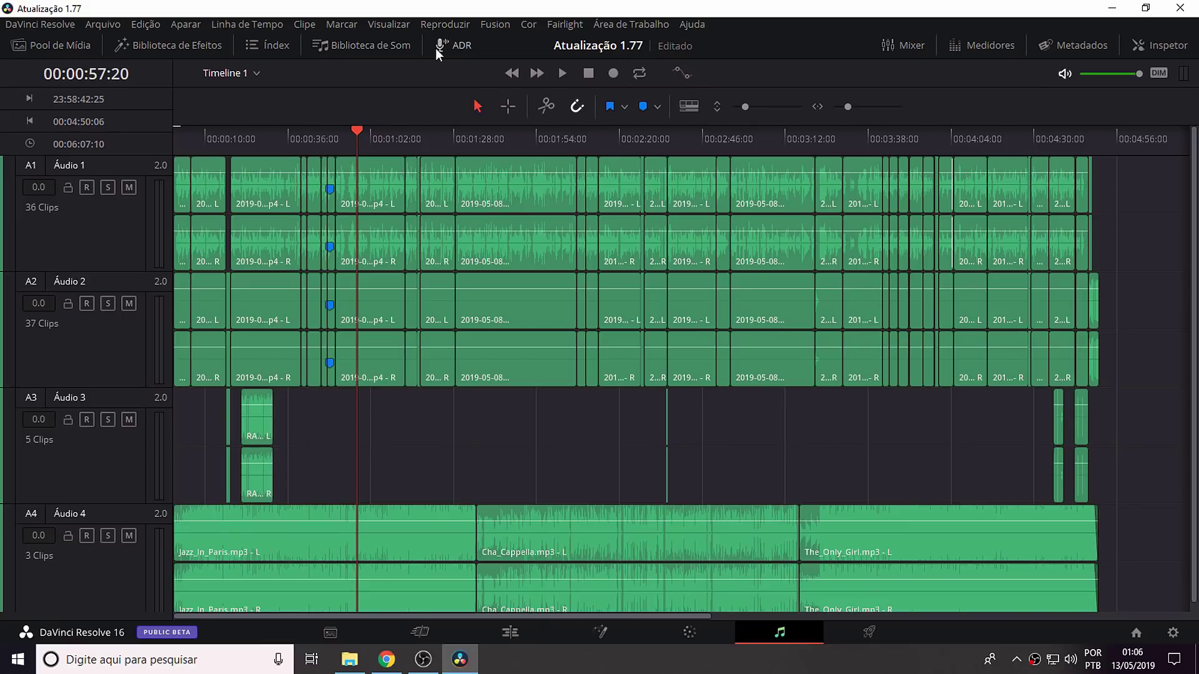
With the mixer open, play from about 50 seconds, pull Main 1 down, then stop.
{"action": "left_click", "coordinate": [899, 43]}
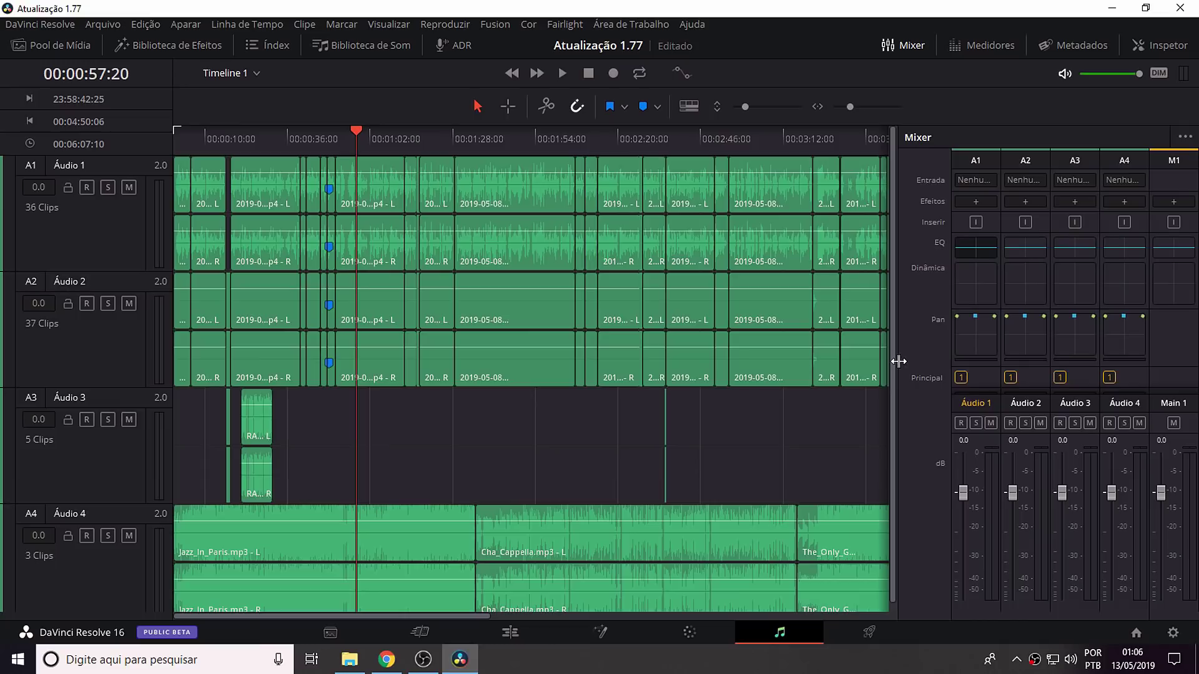
{"action": "mouse_move", "coordinate": [735, 334]}
{"action": "left_click", "coordinate": [334, 139]}
{"action": "key", "text": "space"}
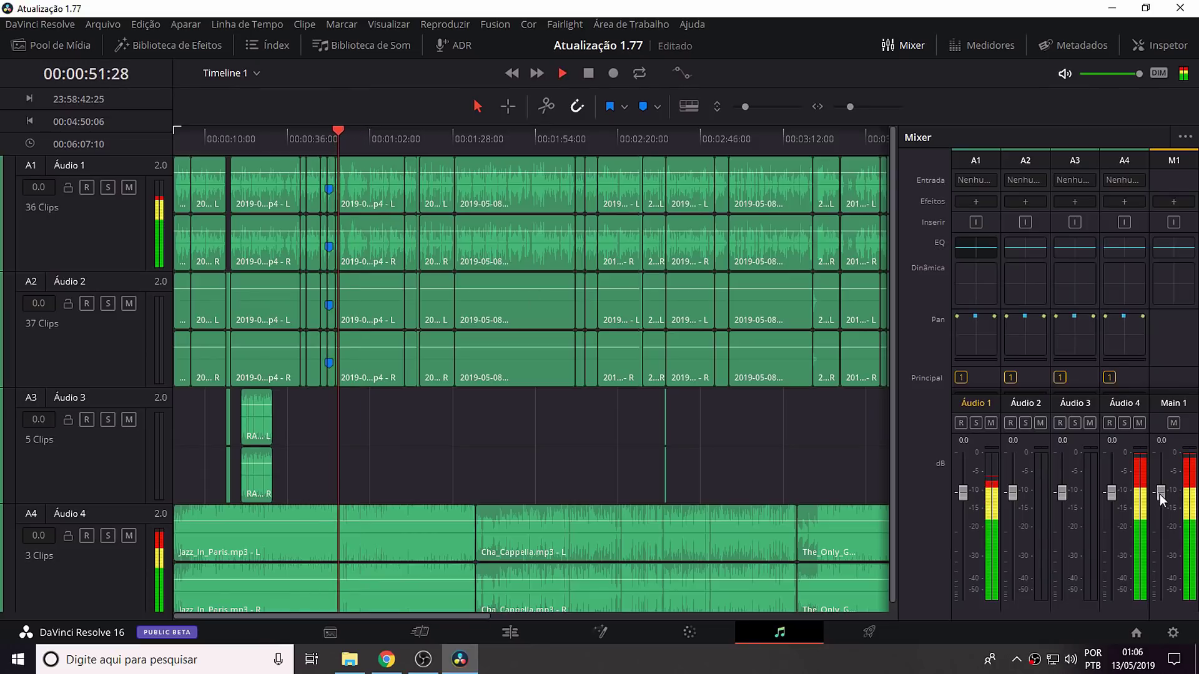
{"action": "left_click_drag", "start_coordinate": [1159, 494], "coordinate": [1170, 588]}
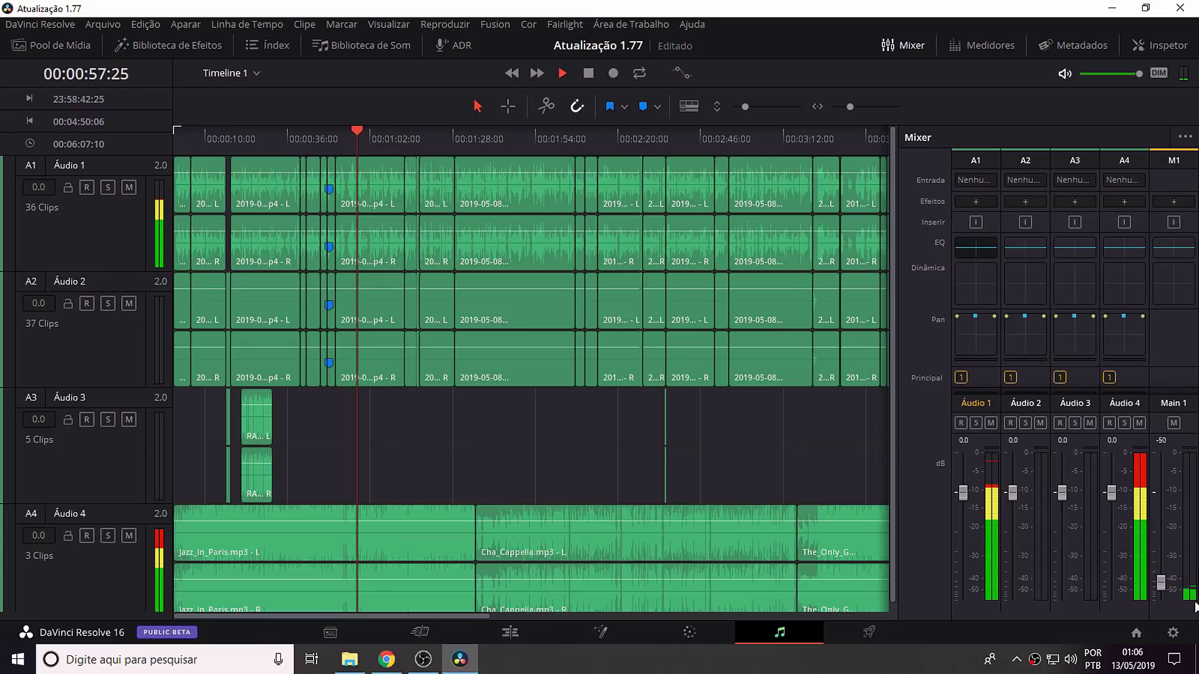
{"action": "key", "text": "space"}
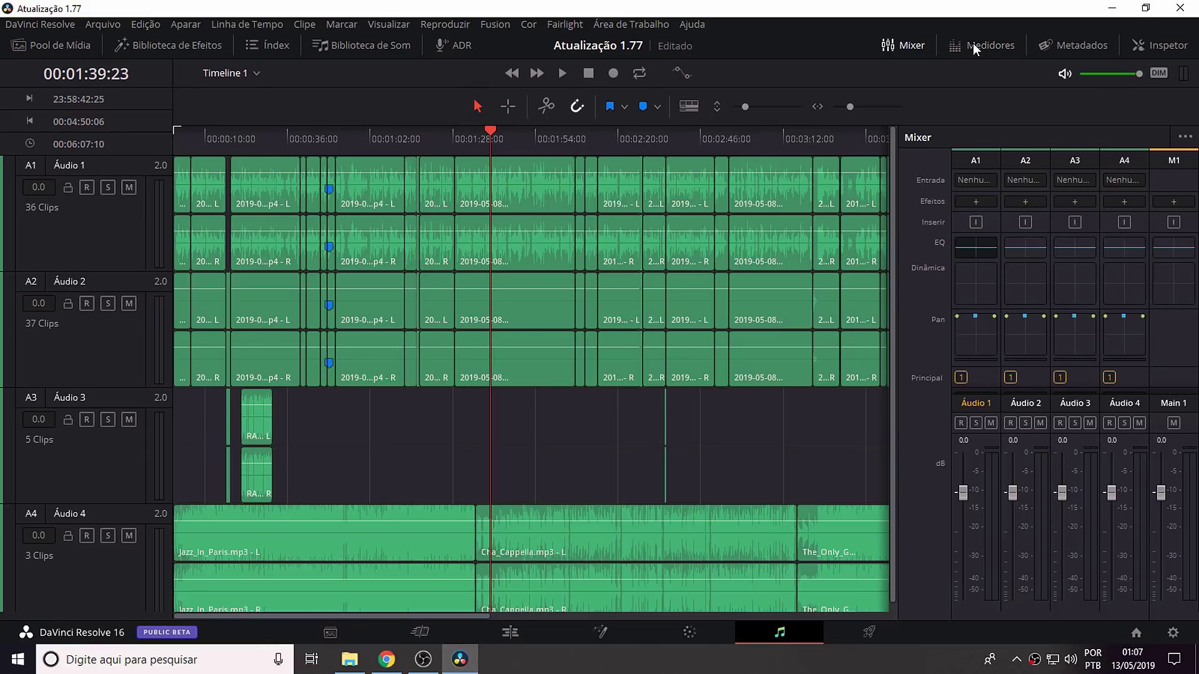
Show the Control Room and Loudness meters, and lower then raise the monitoring volume.
{"action": "left_click", "coordinate": [973, 43]}
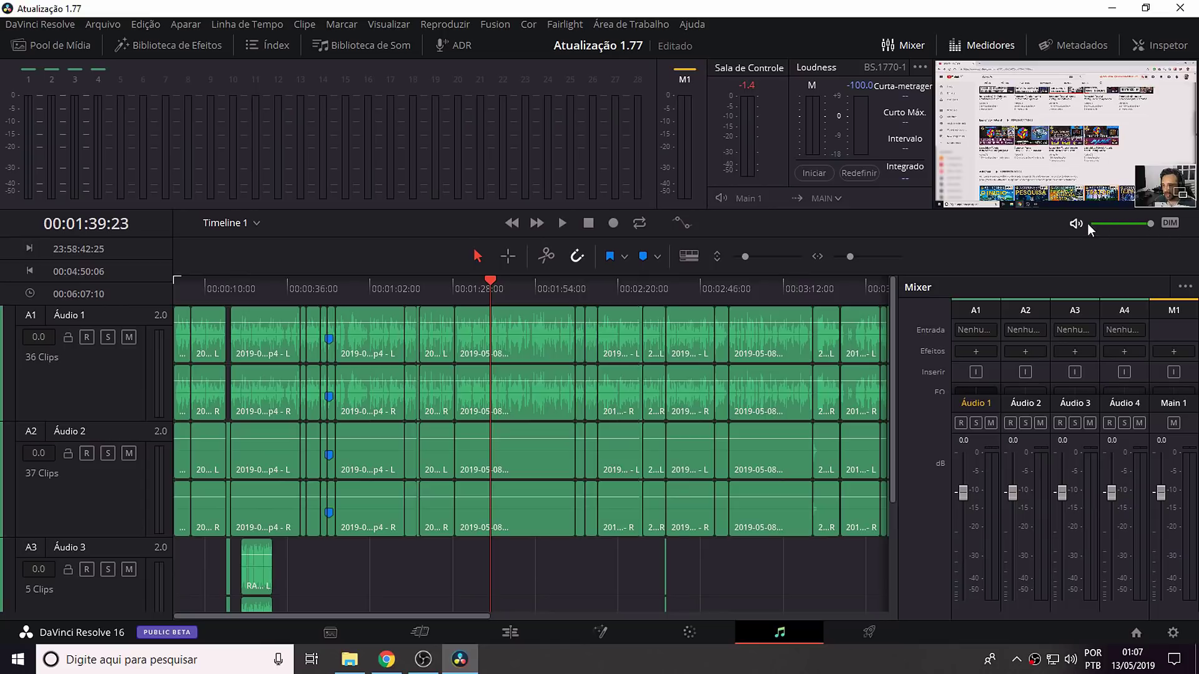
{"action": "mouse_move", "coordinate": [1108, 228]}
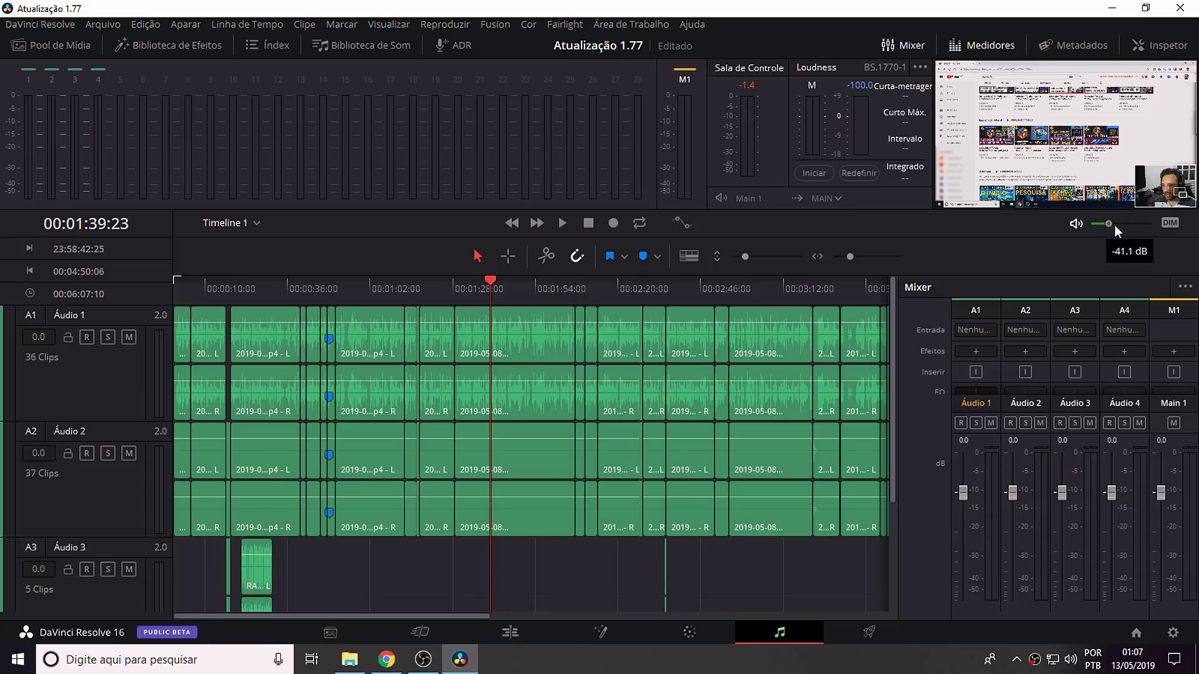
{"action": "left_click_drag", "start_coordinate": [1154, 226], "coordinate": [1136, 230]}
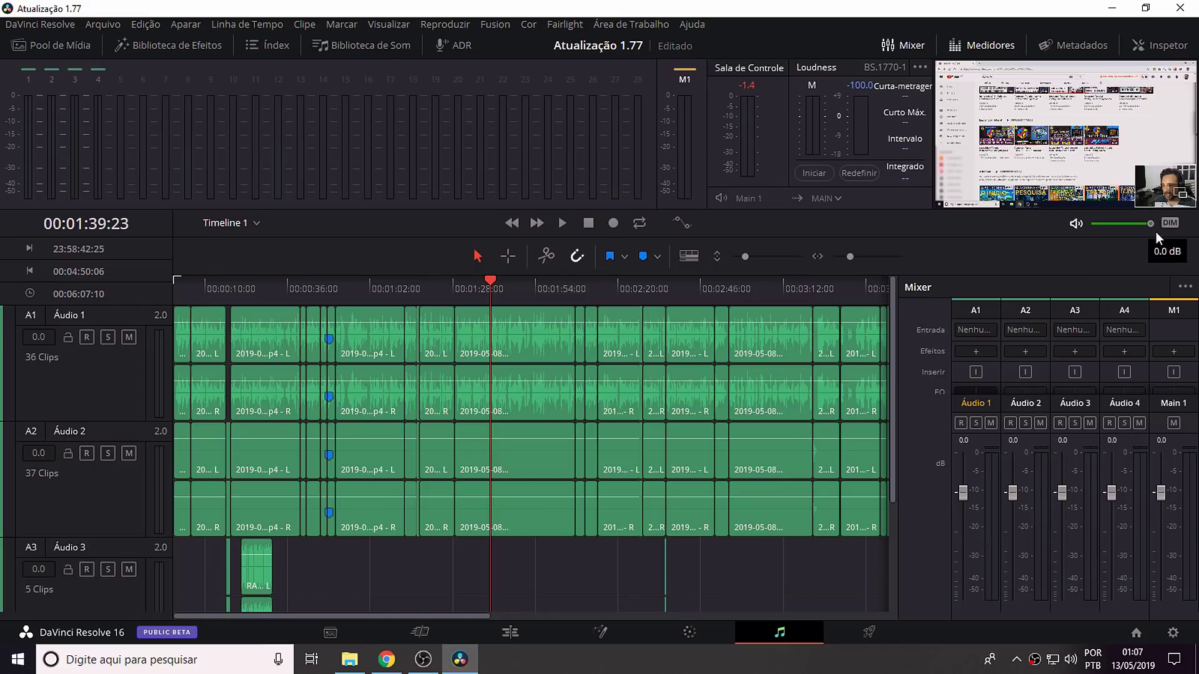
{"action": "left_click_drag", "start_coordinate": [1143, 227], "coordinate": [1119, 231]}
Pop the viewer out into a floating Visualizador window and reposition it.
{"action": "left_click", "coordinate": [1184, 198]}
{"action": "left_click_drag", "start_coordinate": [673, 191], "coordinate": [316, 110]}
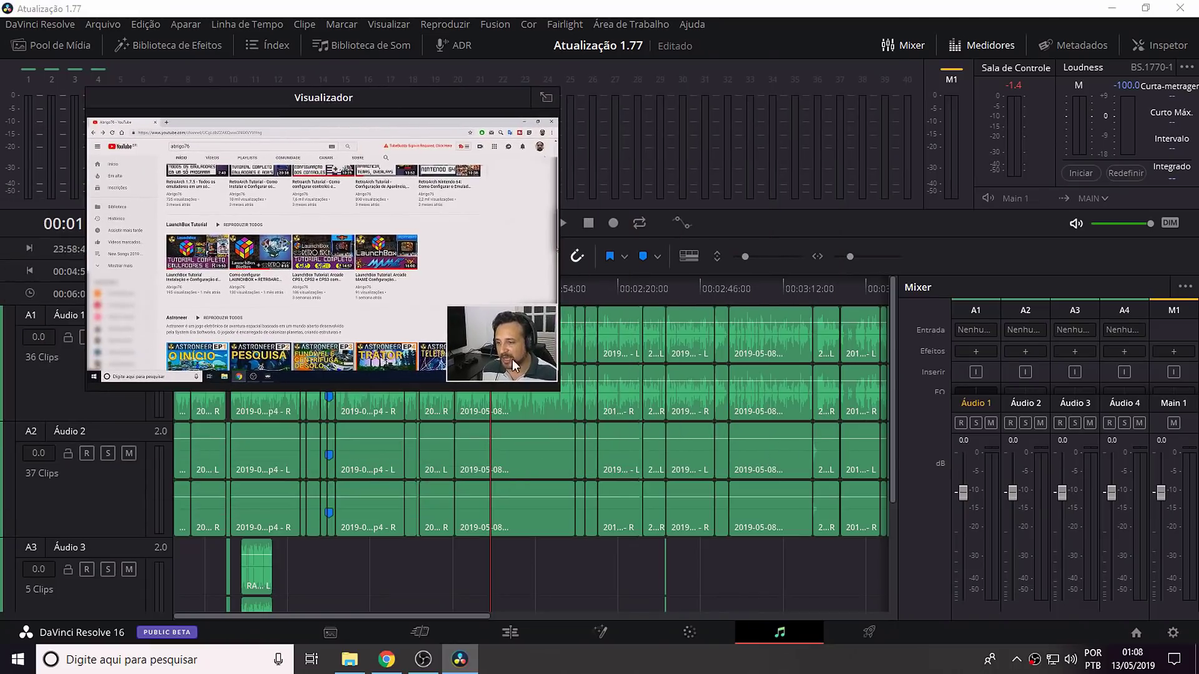
{"action": "left_click_drag", "start_coordinate": [555, 391], "coordinate": [557, 390]}
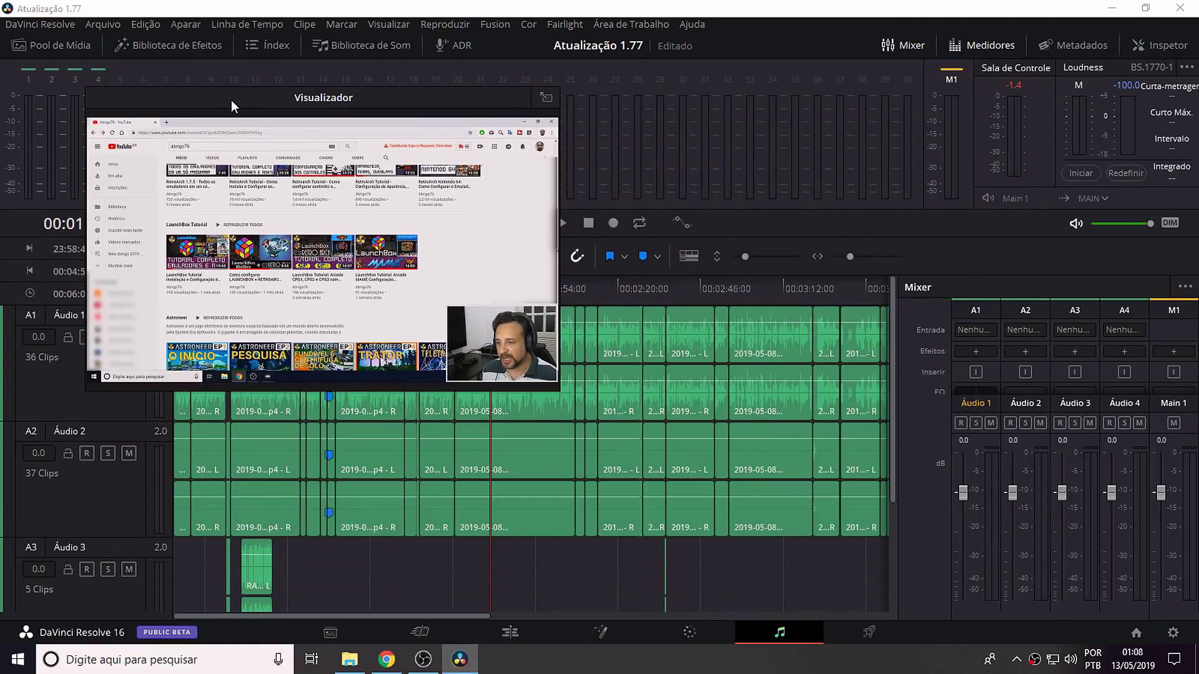
{"action": "left_click_drag", "start_coordinate": [231, 100], "coordinate": [380, 131]}
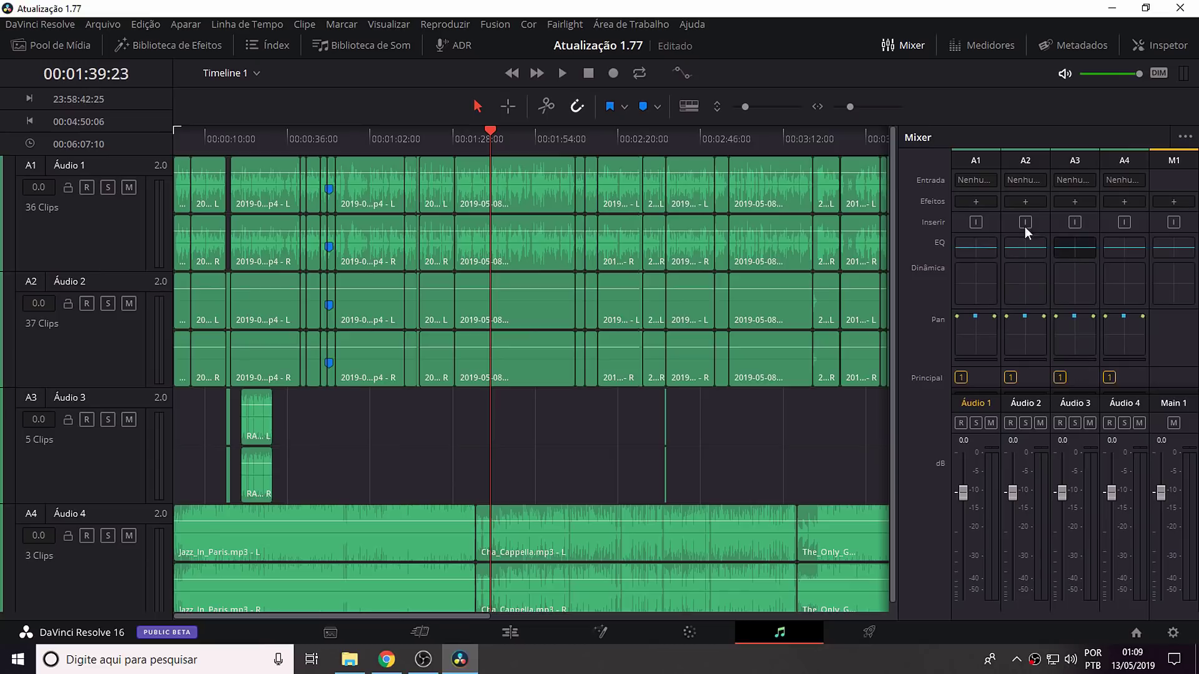
Check metadata of the 2019-05-08 clips on A2, then inspect Cha_Cappella.mp3's volume, pan, pitch and EQ.
{"action": "left_click", "coordinate": [1069, 47]}
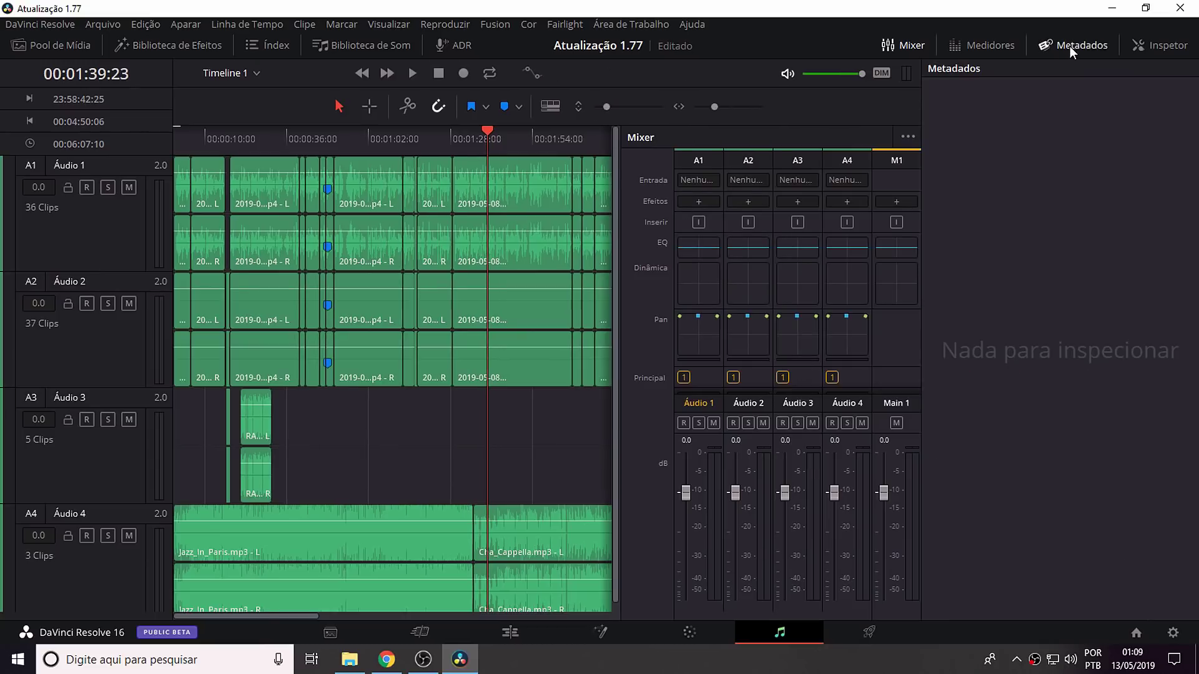
{"action": "left_click", "coordinate": [909, 44]}
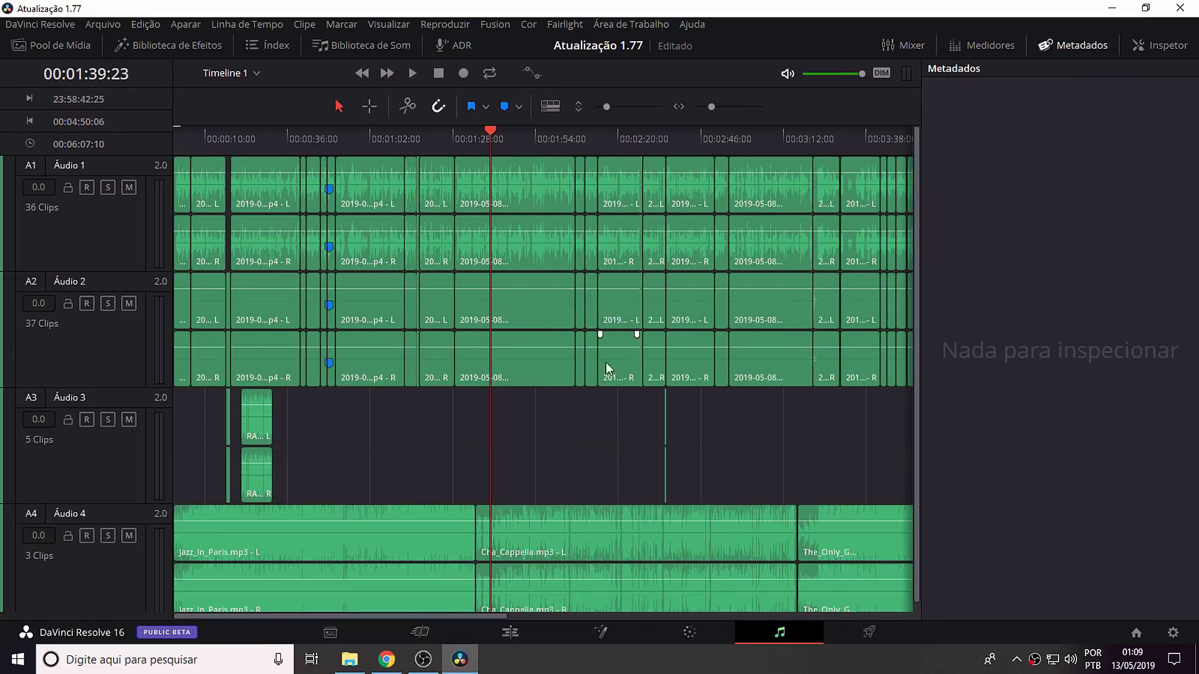
{"action": "left_click", "coordinate": [542, 373]}
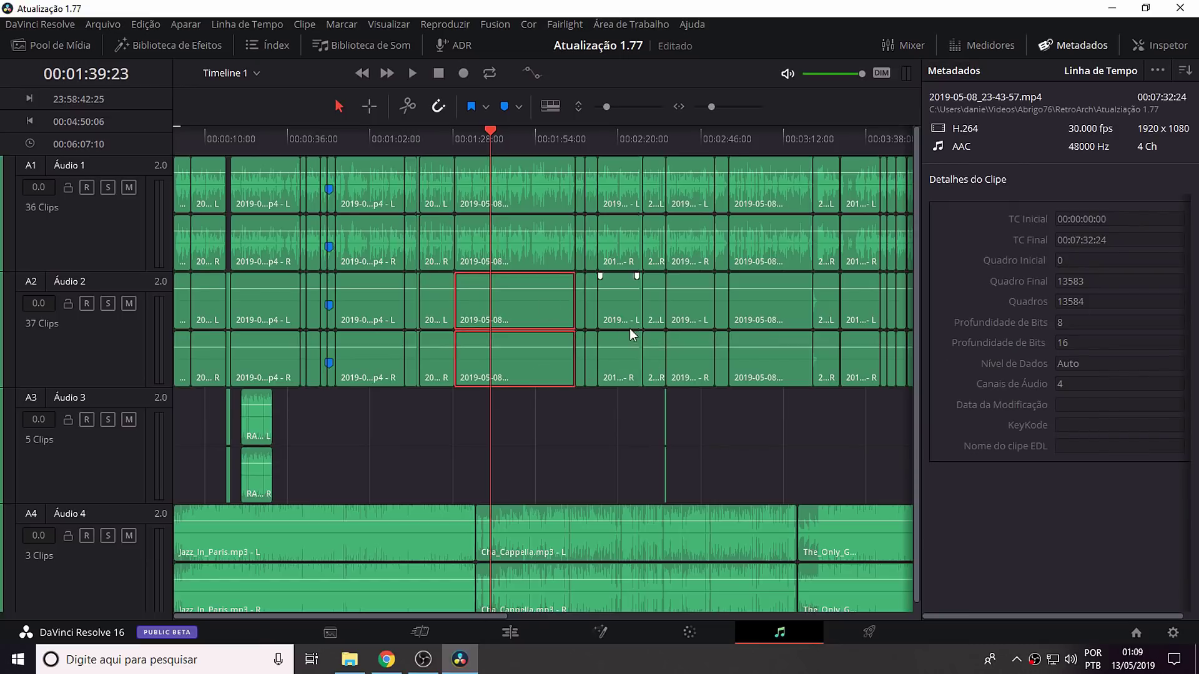
{"action": "left_click", "coordinate": [614, 313]}
{"action": "left_click", "coordinate": [681, 249]}
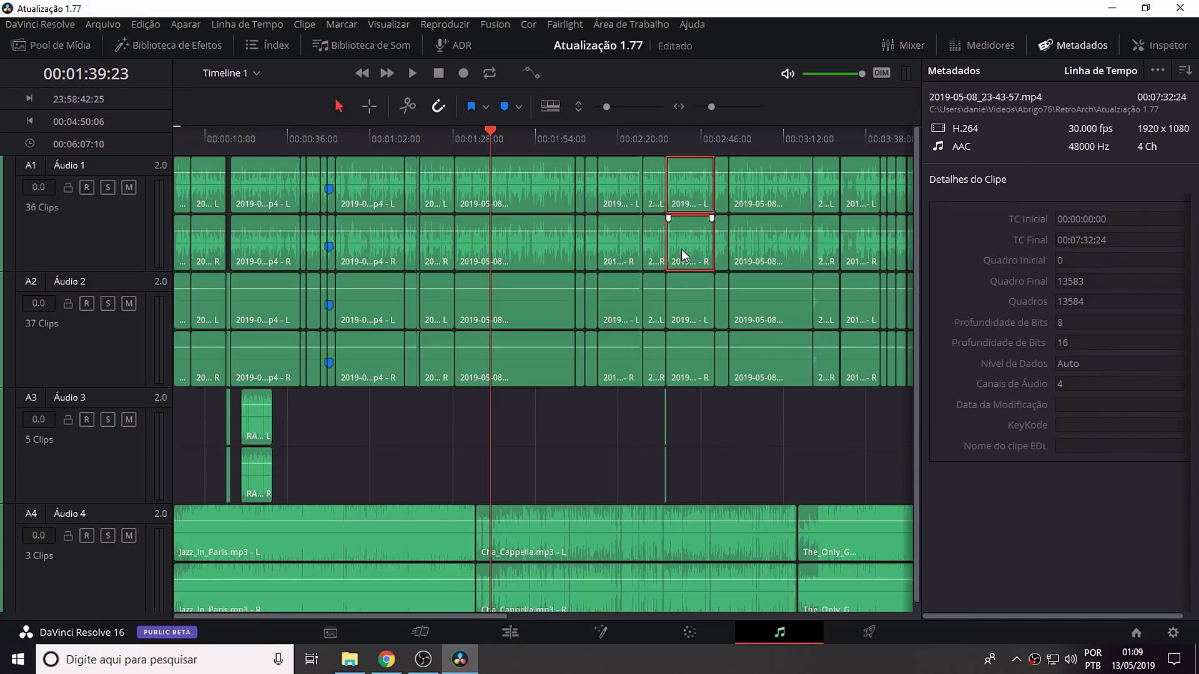
{"action": "left_click", "coordinate": [771, 349]}
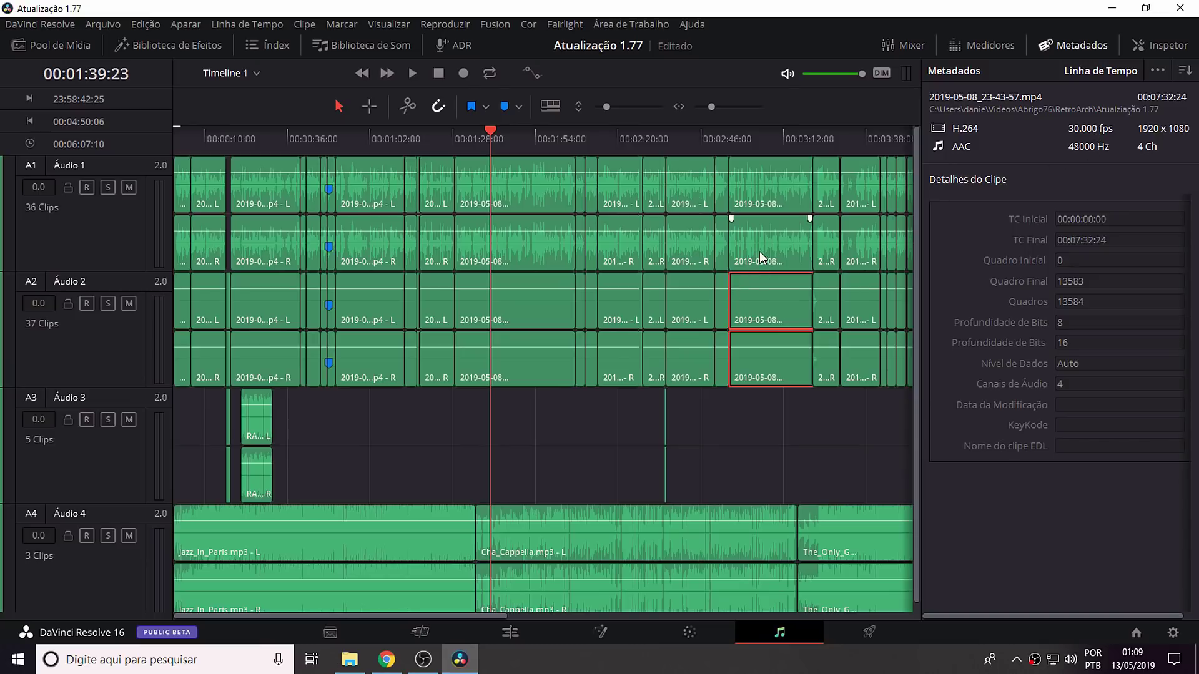
{"action": "left_click", "coordinate": [744, 542]}
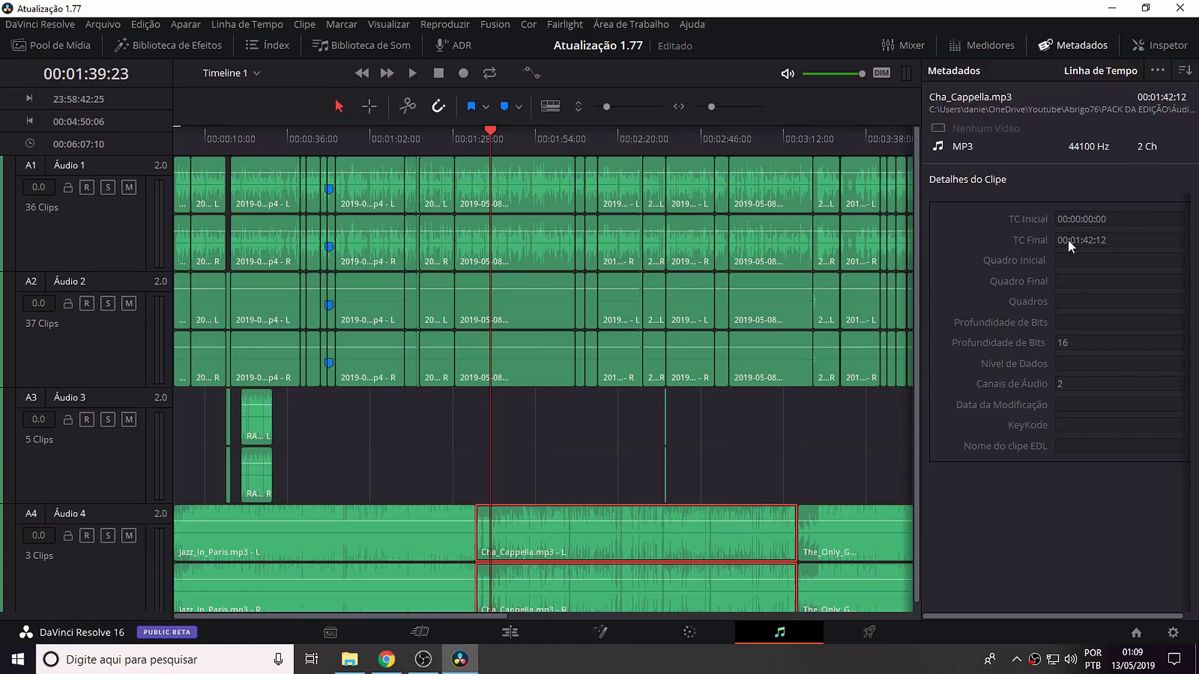
{"action": "left_click", "coordinate": [1162, 46]}
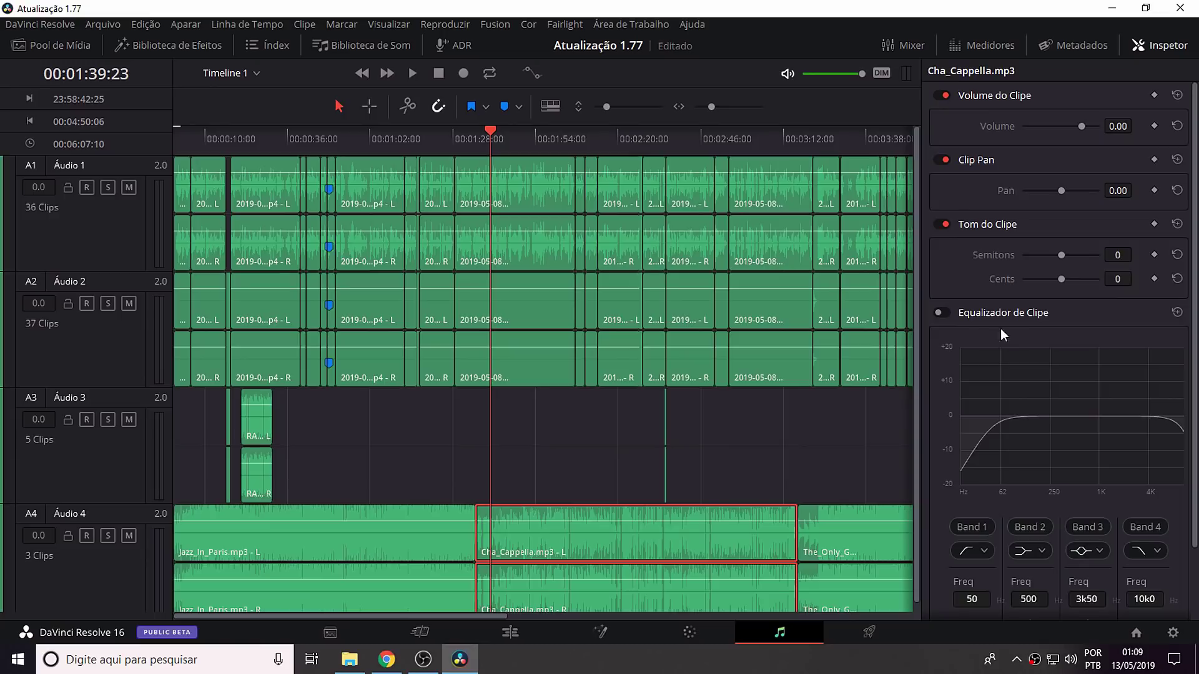
Close the Inspector and rename track Áudio 1 to 'VOZ'.
{"action": "scroll", "coordinate": [1194, 291], "scroll_direction": "down", "scroll_amount": 3}
{"action": "scroll", "coordinate": [1194, 445], "scroll_direction": "up", "scroll_amount": 3}
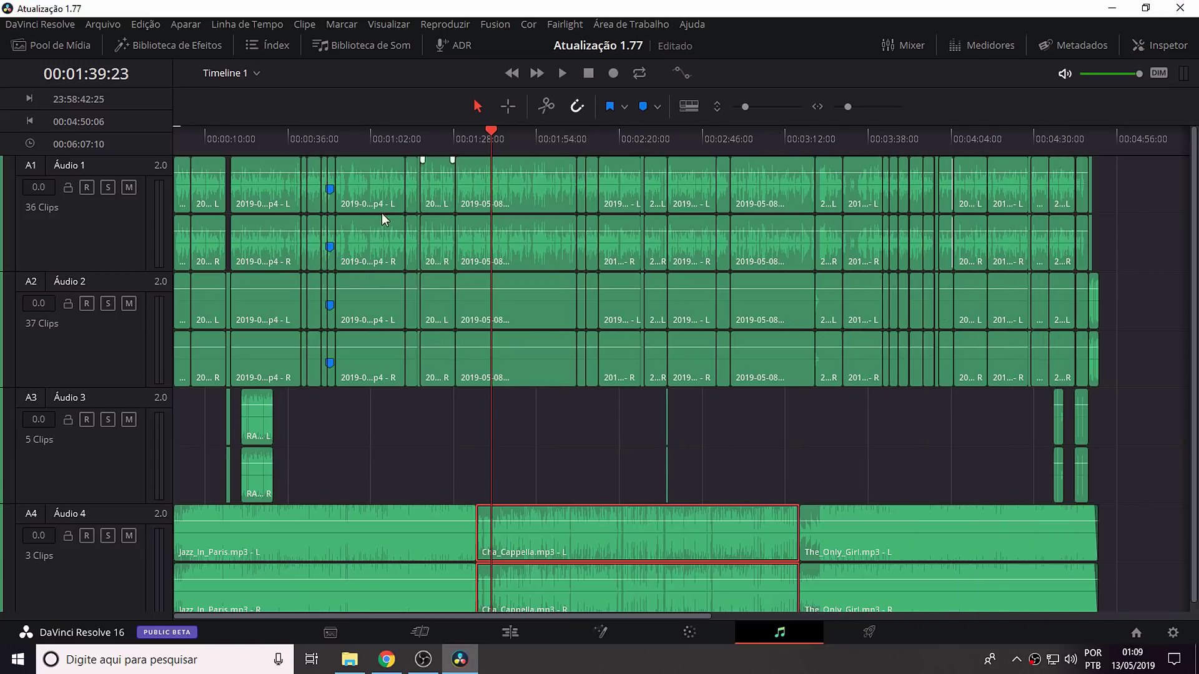
{"action": "left_click", "coordinate": [1160, 45]}
{"action": "double_click", "coordinate": [69, 163]}
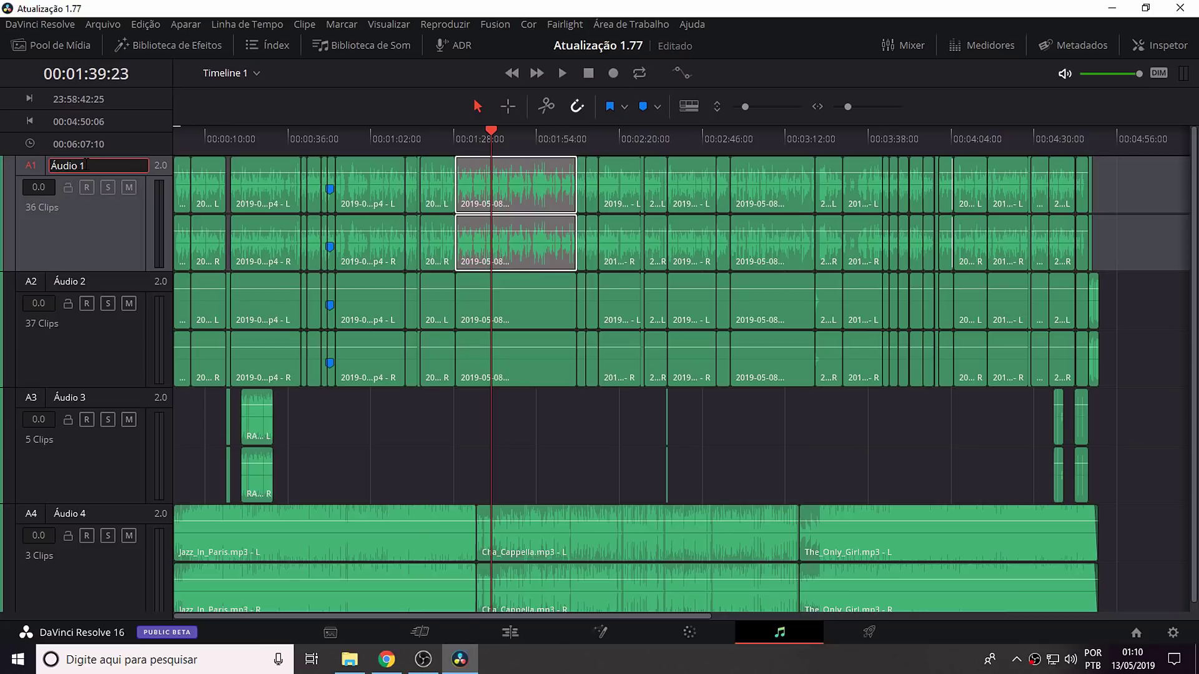
{"action": "key", "text": "ctrl+a"}
{"action": "type", "text": "VOZ"}
{"action": "key", "text": "Return"}
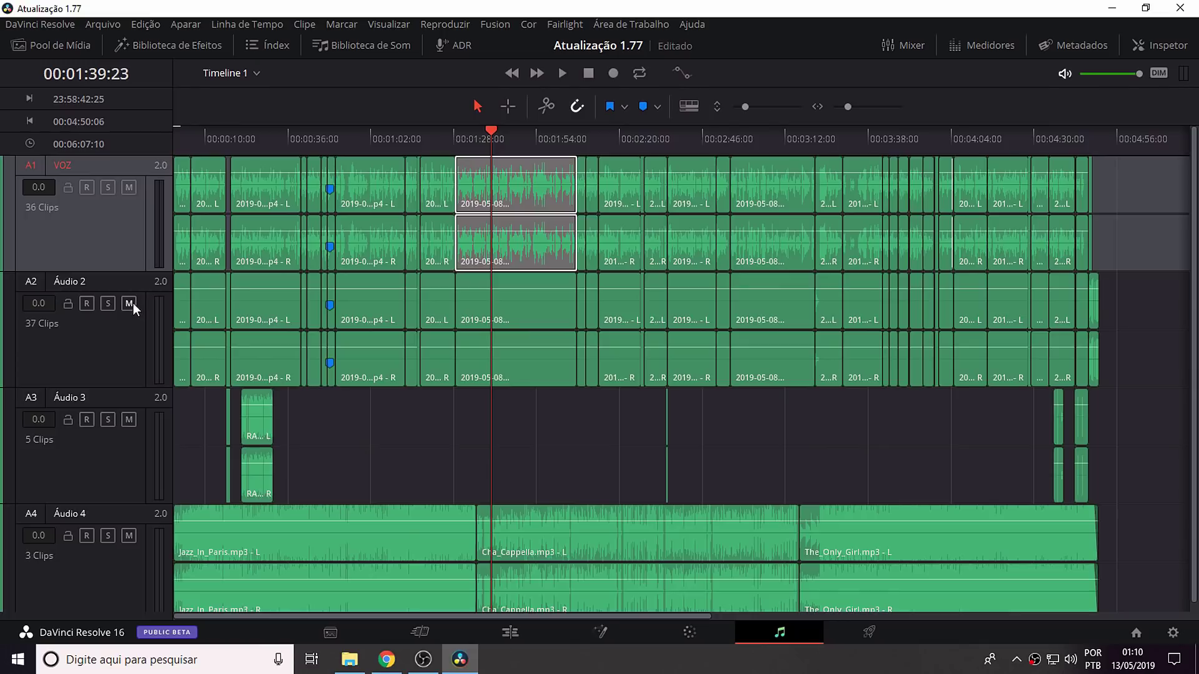
Mute the Áudio 2, Áudio 3 and Áudio 4 tracks.
{"action": "left_click", "coordinate": [128, 304]}
{"action": "left_click", "coordinate": [129, 420]}
{"action": "left_click", "coordinate": [130, 539]}
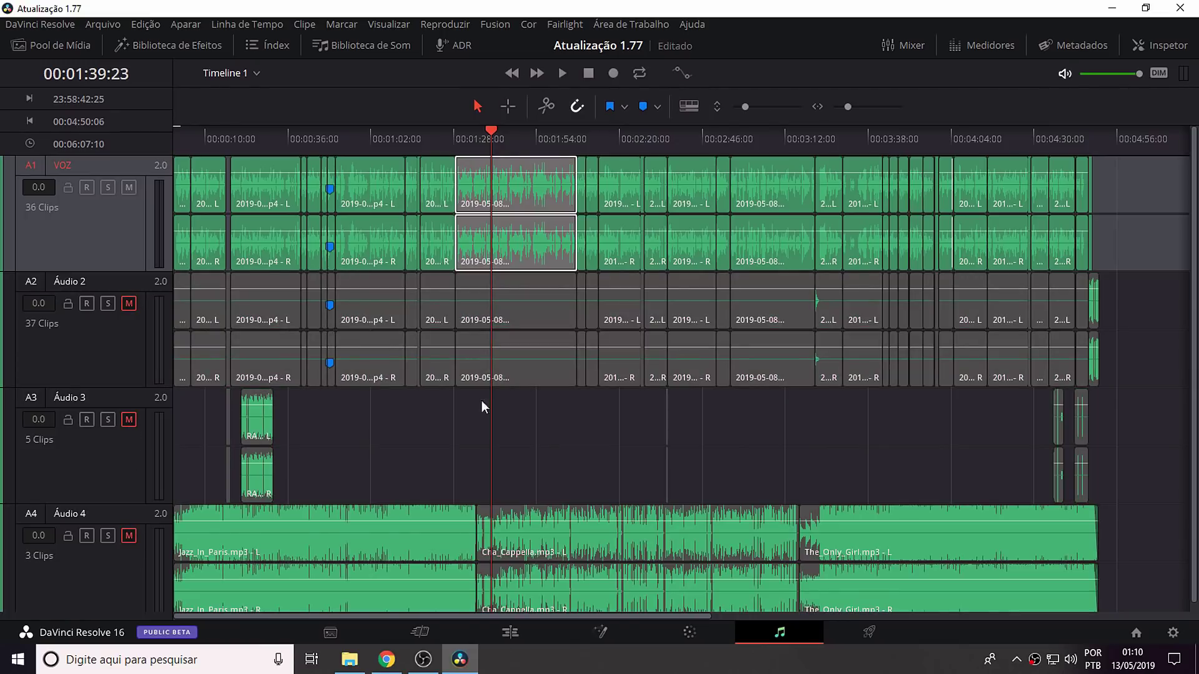
Show the mixer and meters, then play the VOZ dialogue from the start and stop.
{"action": "left_click", "coordinate": [909, 47]}
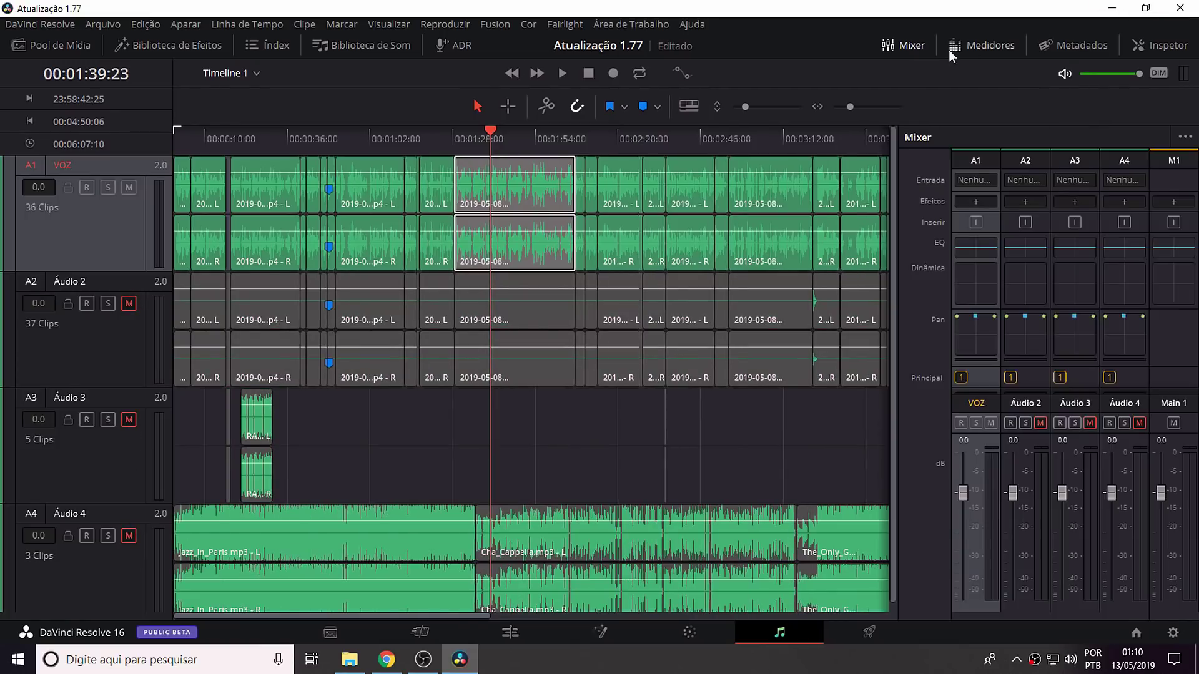
{"action": "left_click", "coordinate": [972, 43]}
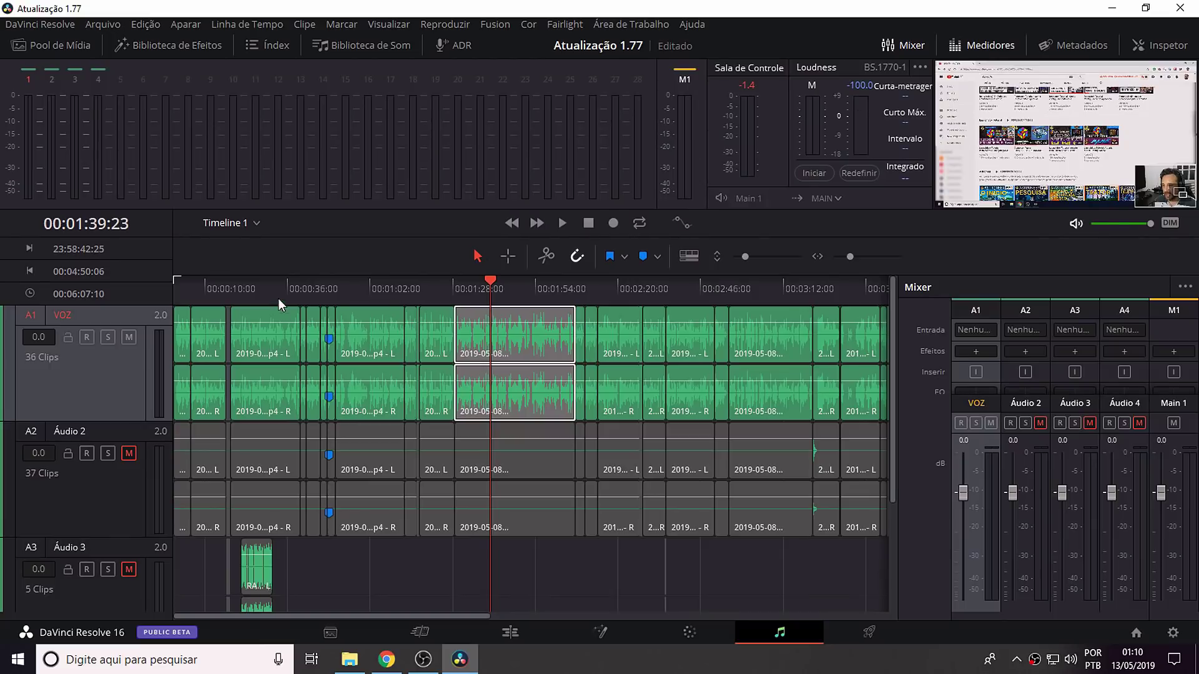
{"action": "left_click", "coordinate": [181, 290]}
{"action": "key", "text": "space"}
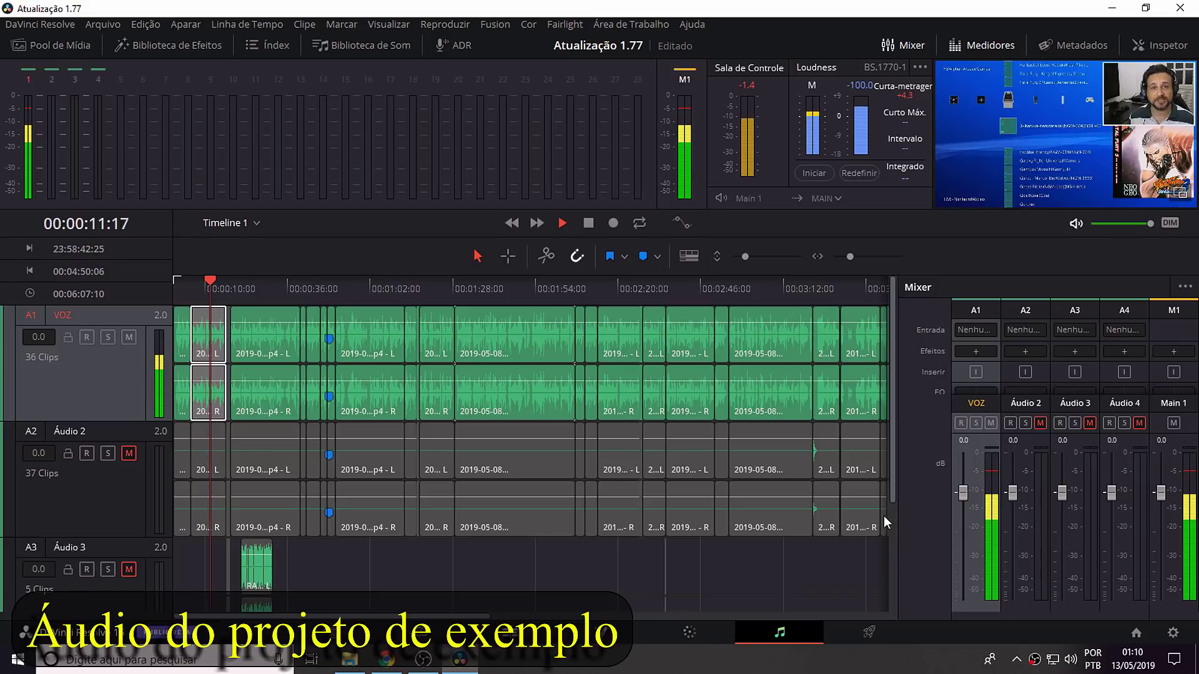
{"action": "key", "text": "space"}
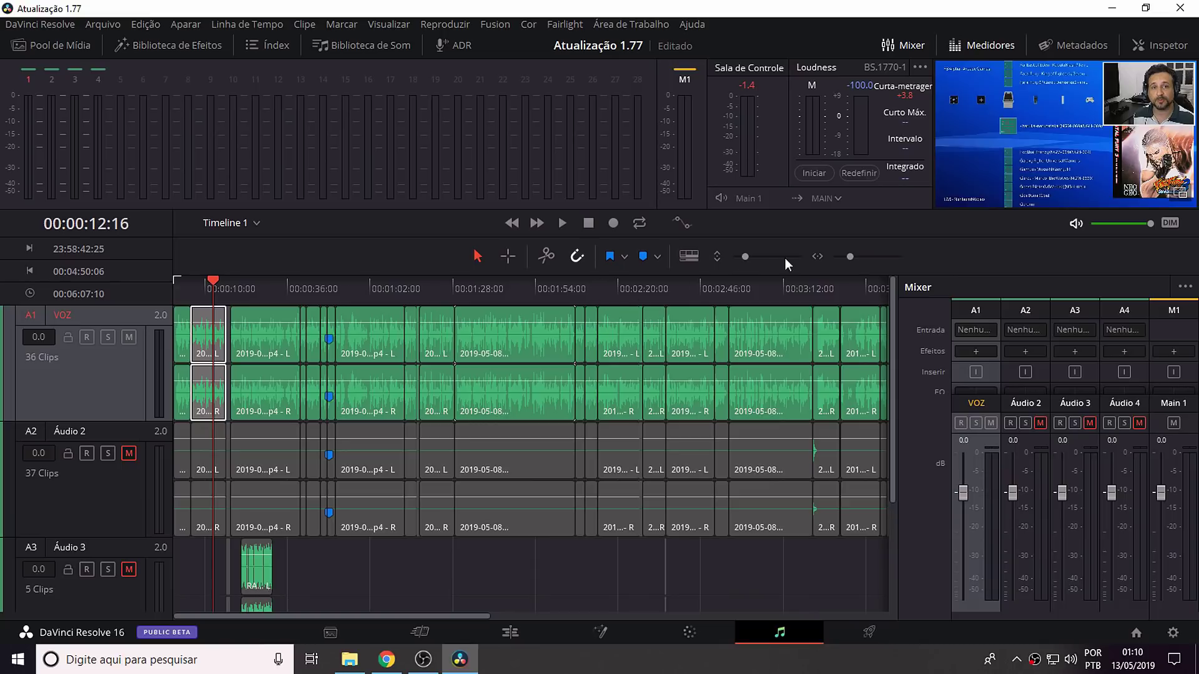
Select every clip on the VOZ track and normalize them in True Peak mode to -2.0 dBTP.
{"action": "scroll", "coordinate": [804, 264], "scroll_direction": "down", "scroll_amount": 2}
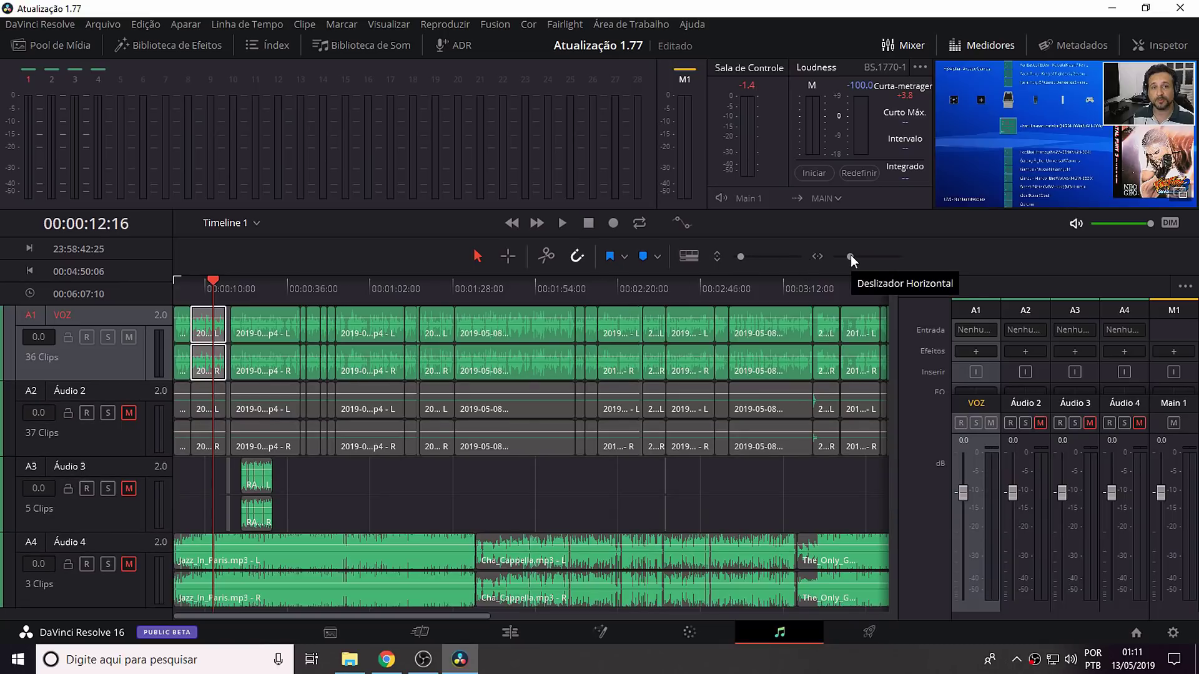
{"action": "left_click_drag", "start_coordinate": [851, 256], "coordinate": [846, 256]}
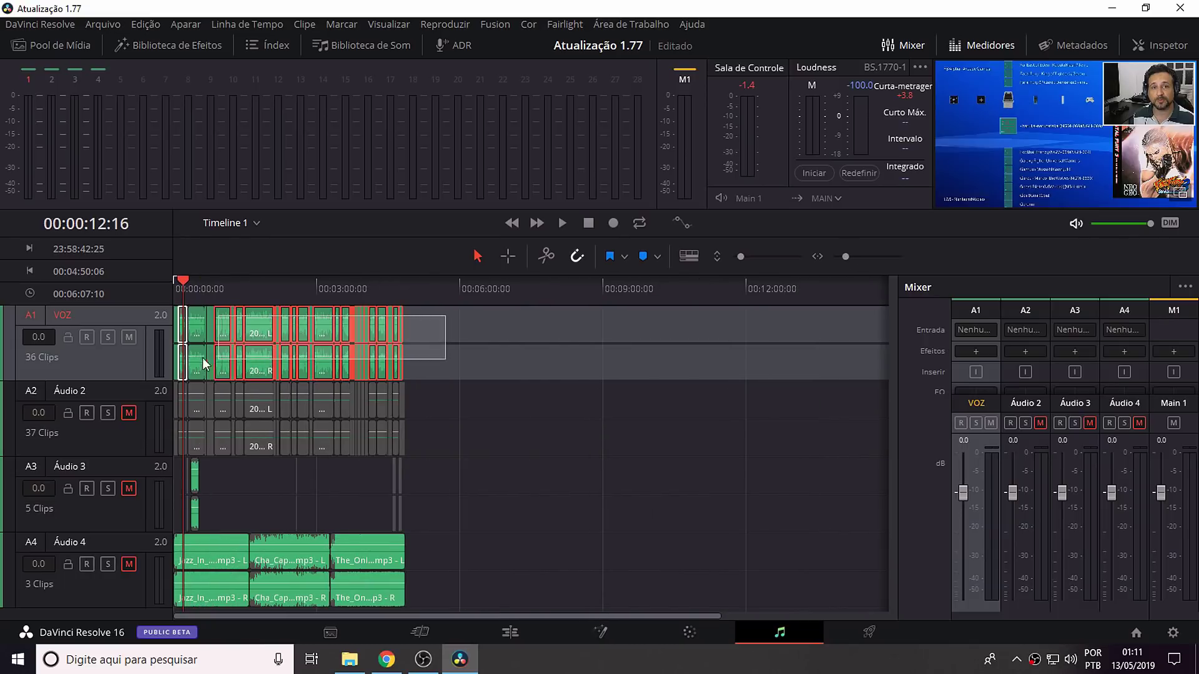
{"action": "left_click_drag", "start_coordinate": [399, 352], "coordinate": [160, 357]}
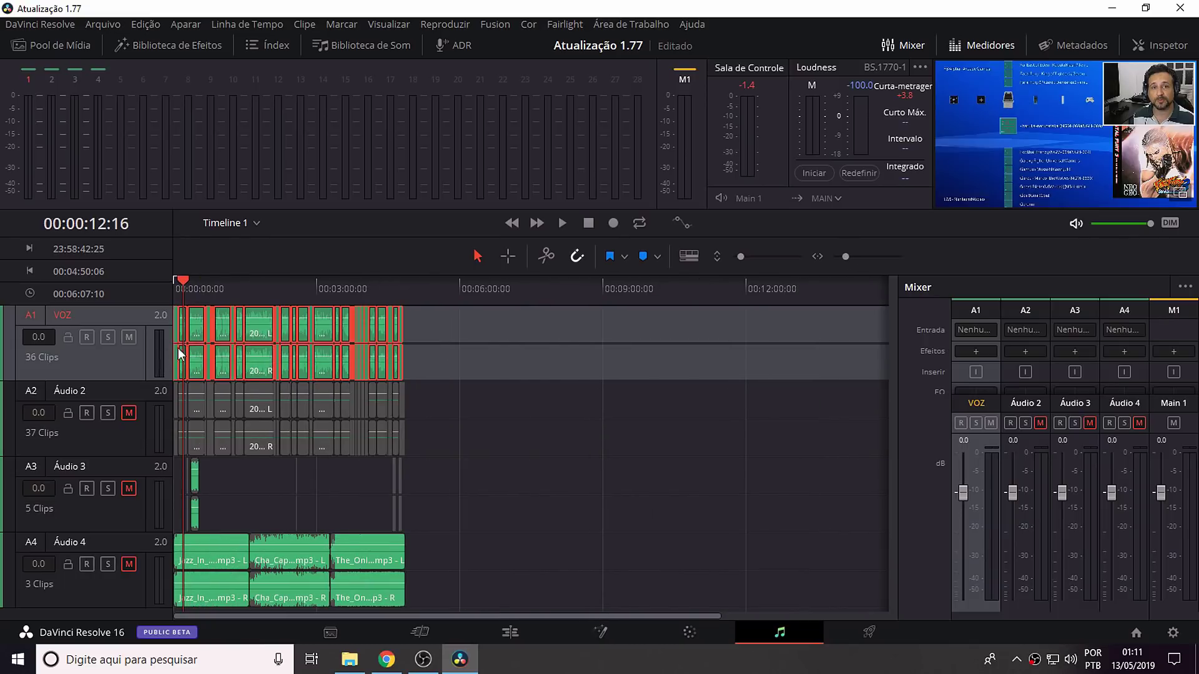
{"action": "right_click", "coordinate": [317, 326]}
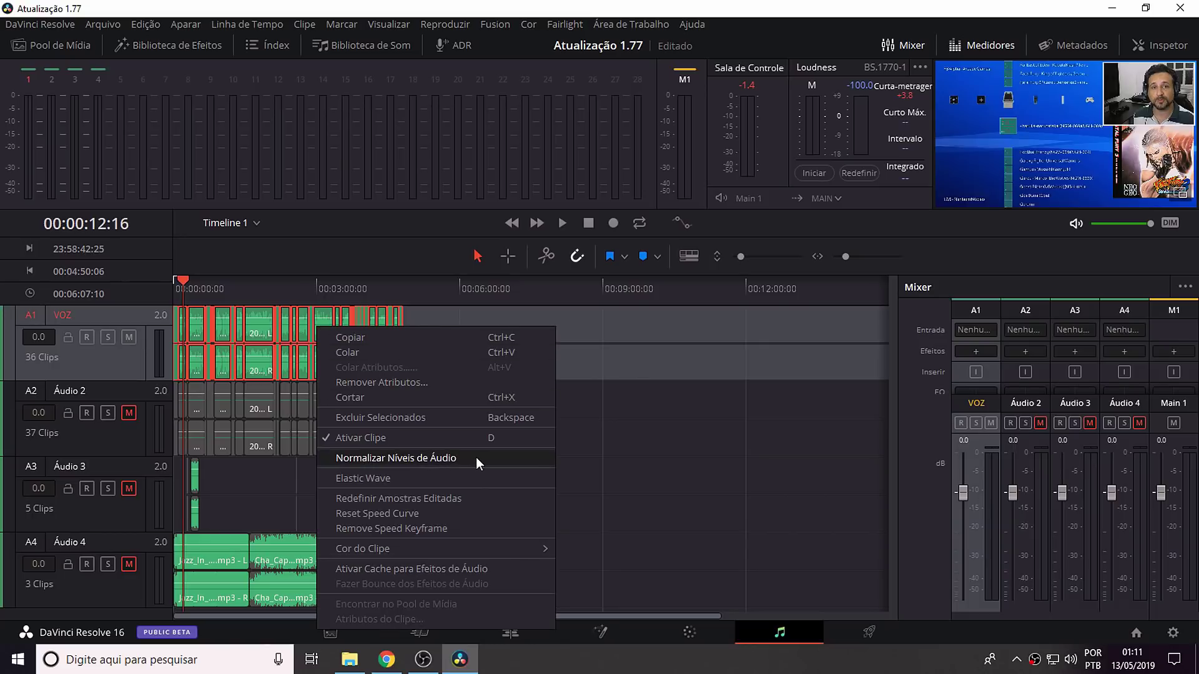
{"action": "left_click", "coordinate": [446, 458]}
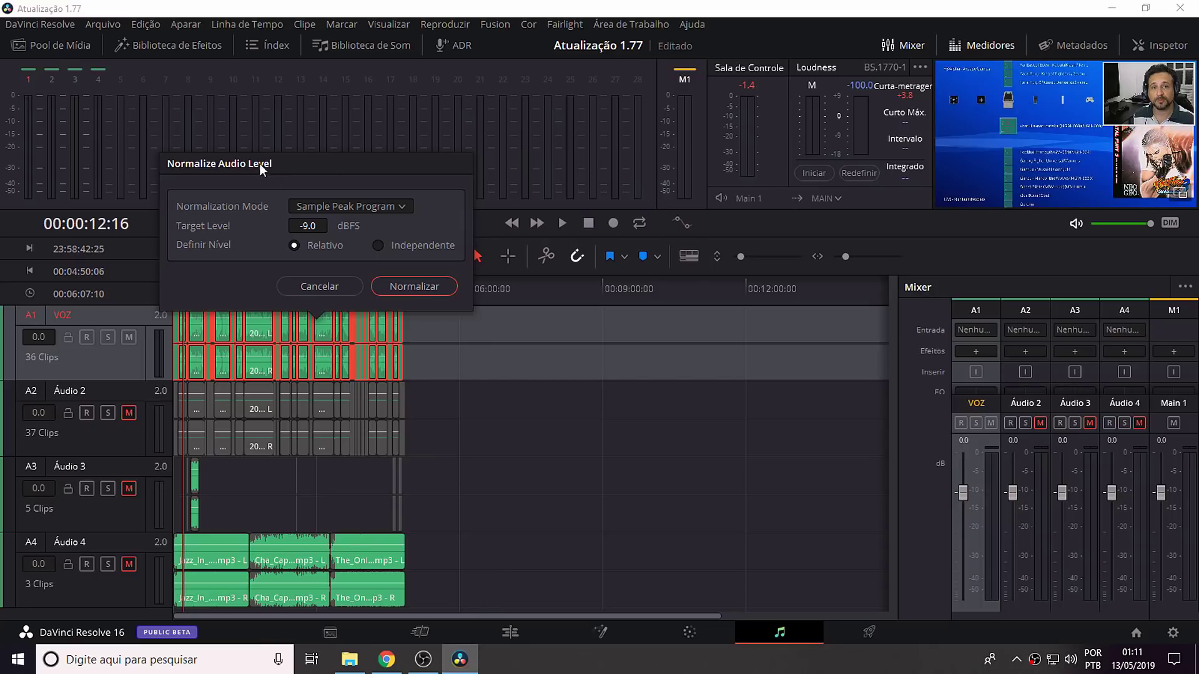
{"action": "left_click", "coordinate": [362, 210]}
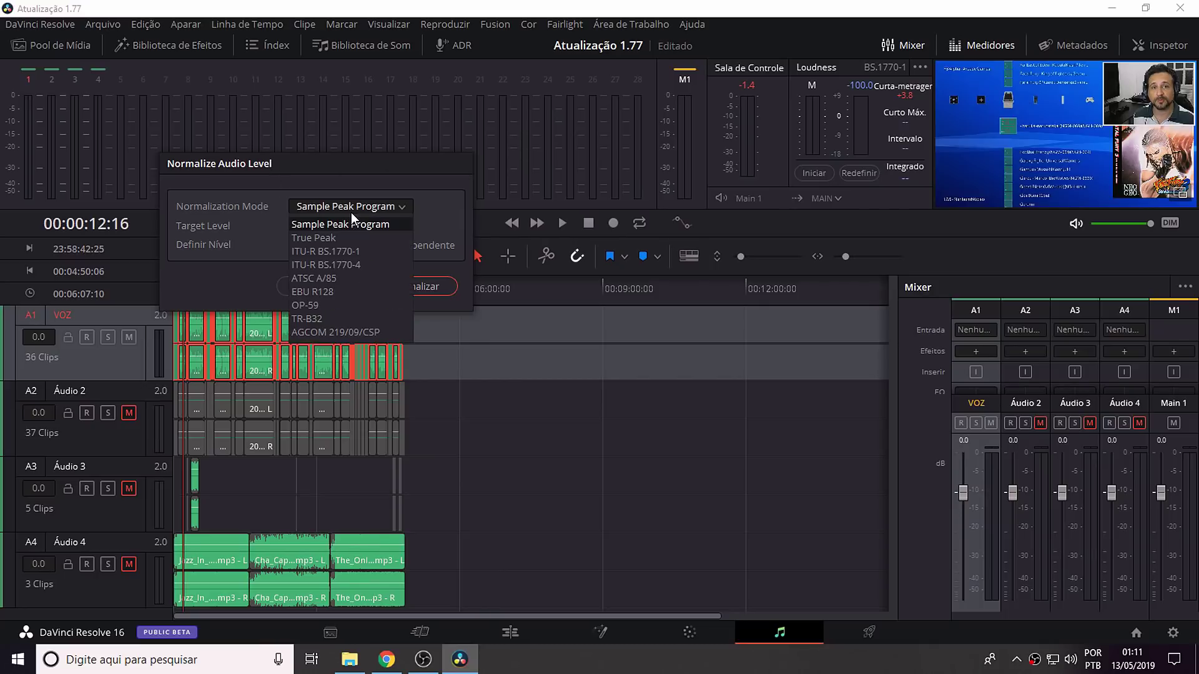
{"action": "left_click", "coordinate": [333, 241]}
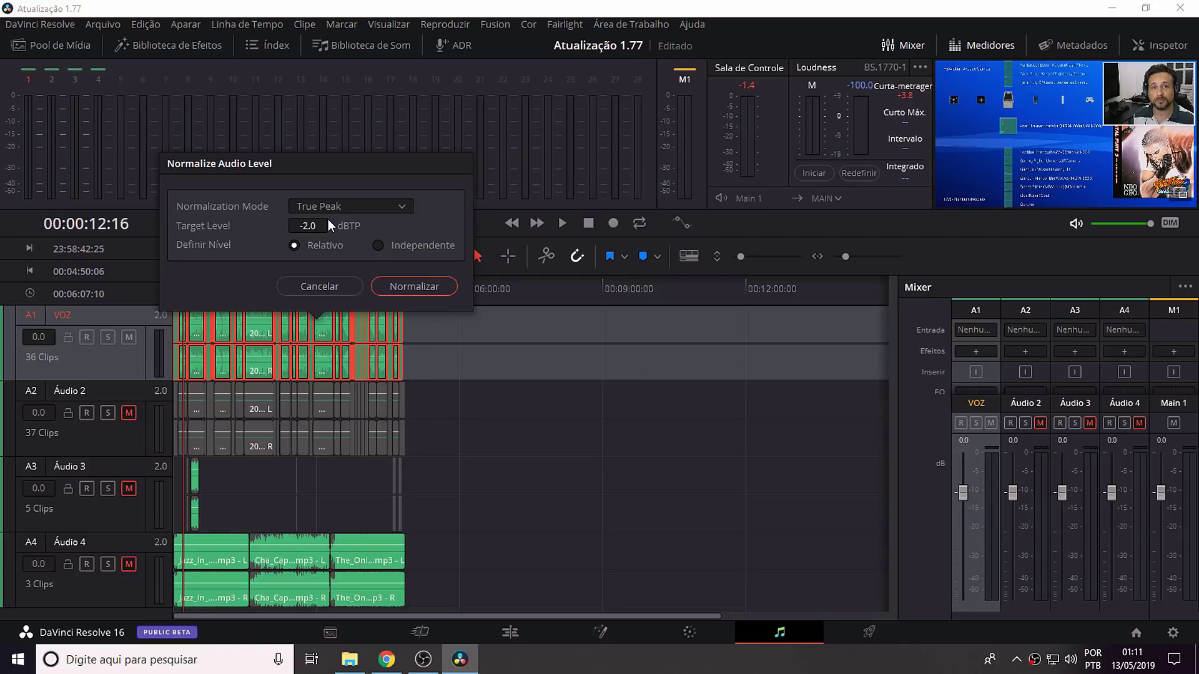
{"action": "left_click", "coordinate": [417, 288]}
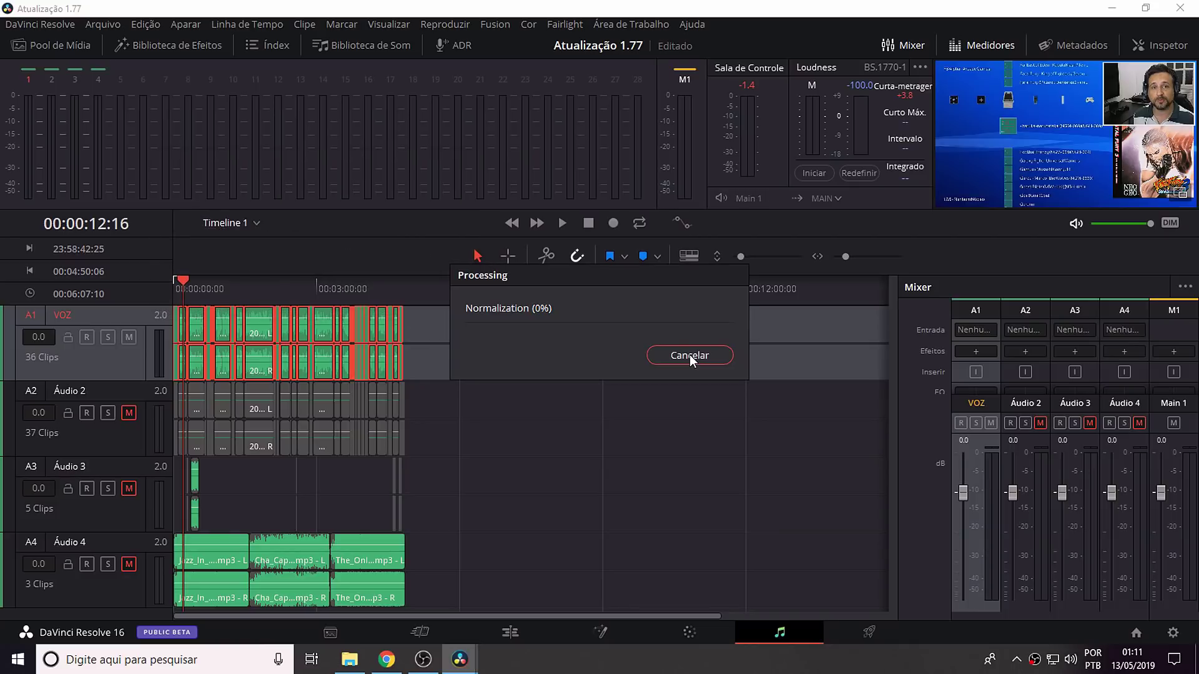
{"action": "left_click", "coordinate": [495, 394]}
{"action": "scroll", "coordinate": [732, 348], "scroll_direction": "up", "scroll_amount": 5}
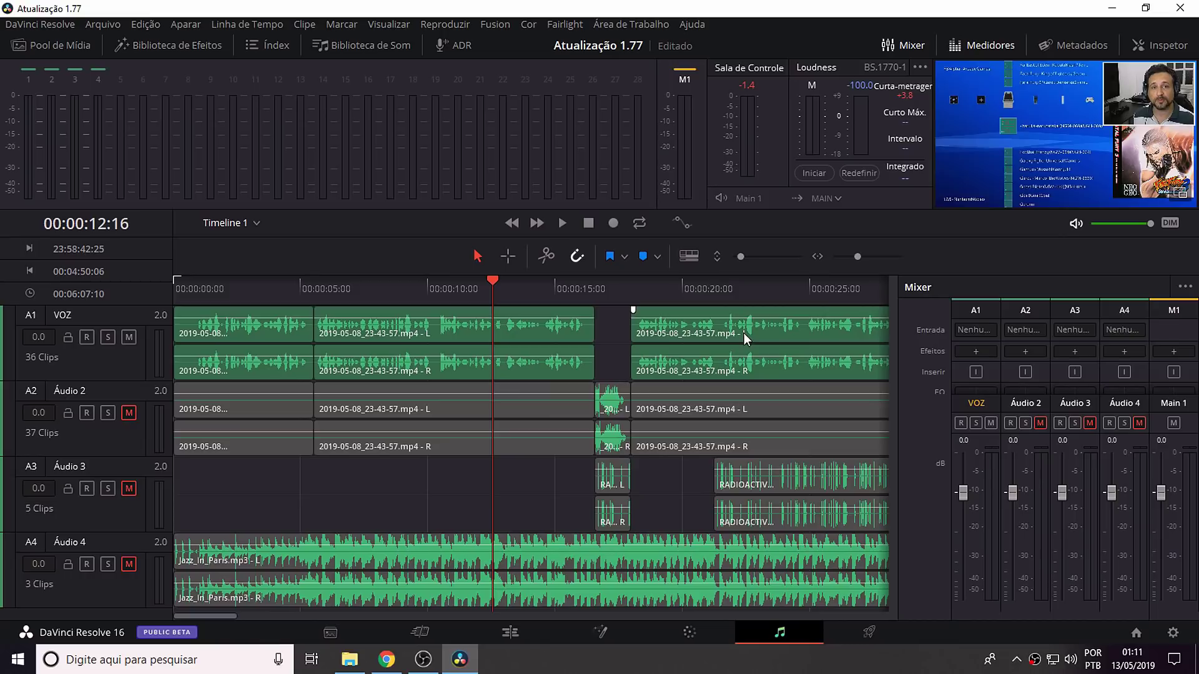
Inspect the second VOZ clip, then colour the VOZ track olive green.
{"action": "left_click", "coordinate": [422, 335]}
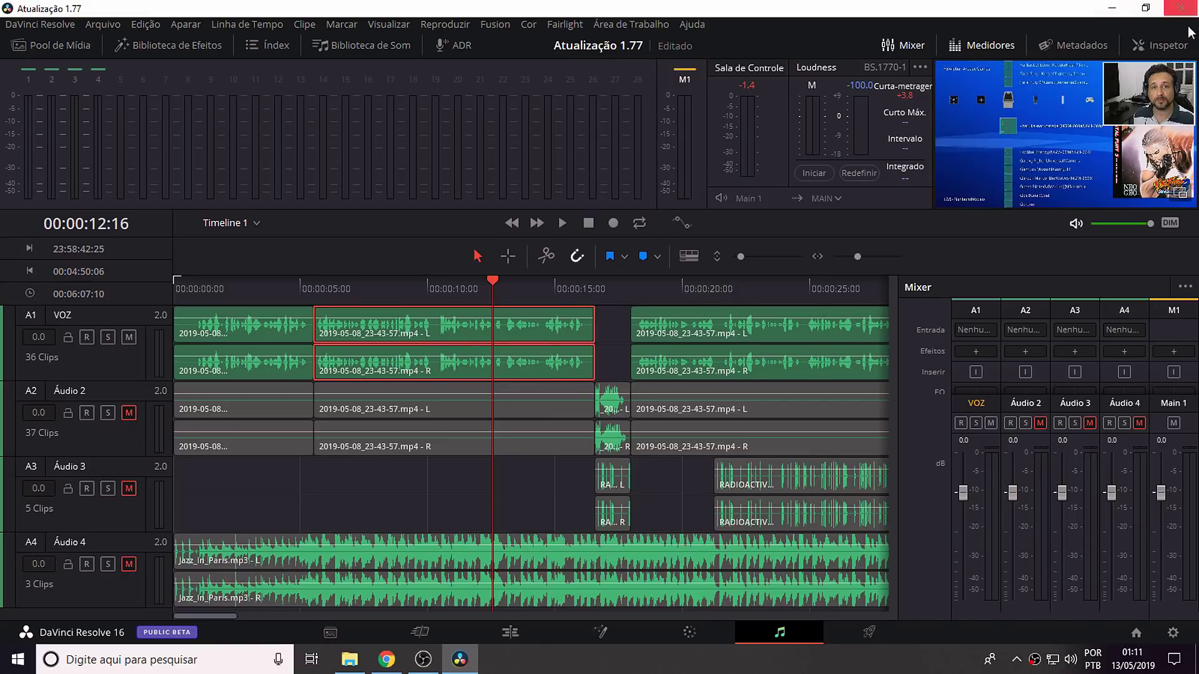
{"action": "left_click", "coordinate": [1155, 45]}
{"action": "right_click", "coordinate": [105, 357]}
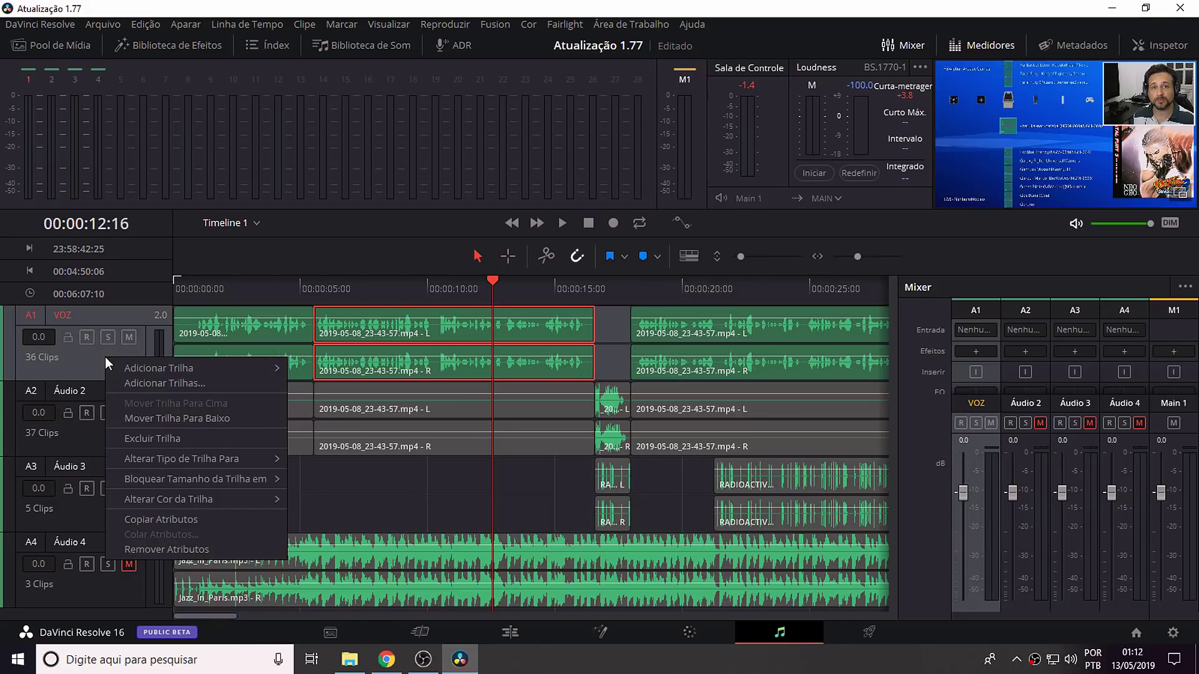
{"action": "mouse_move", "coordinate": [224, 476]}
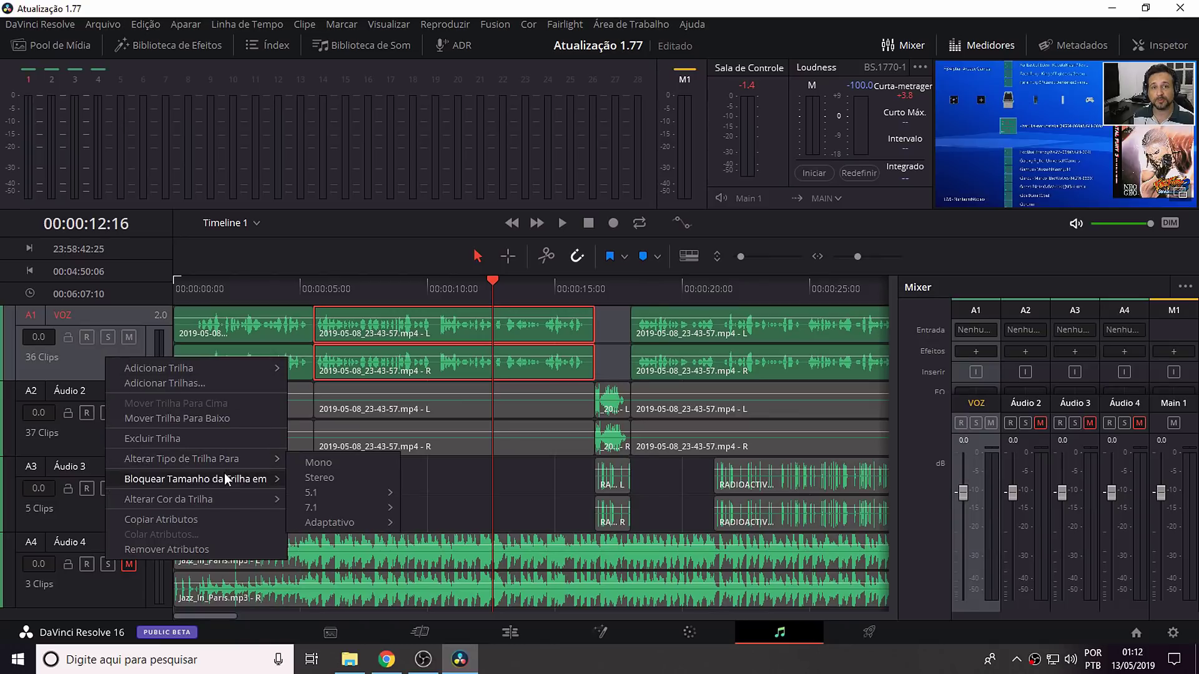
{"action": "mouse_move", "coordinate": [218, 497]}
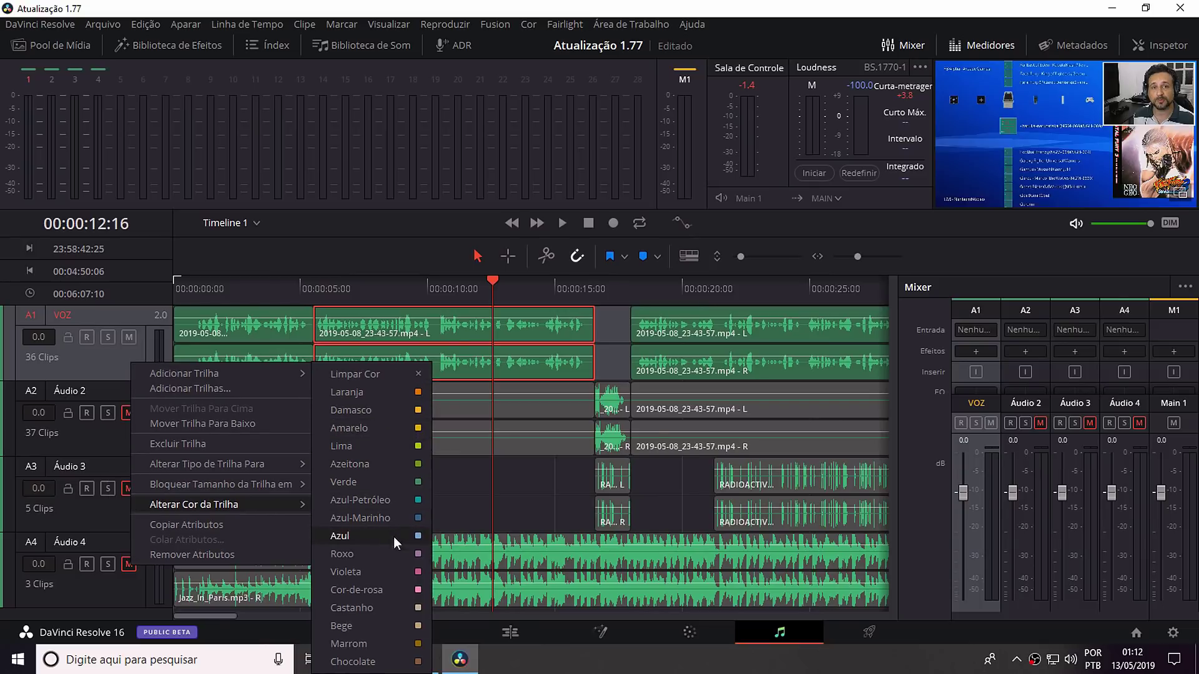
{"action": "left_click", "coordinate": [381, 571]}
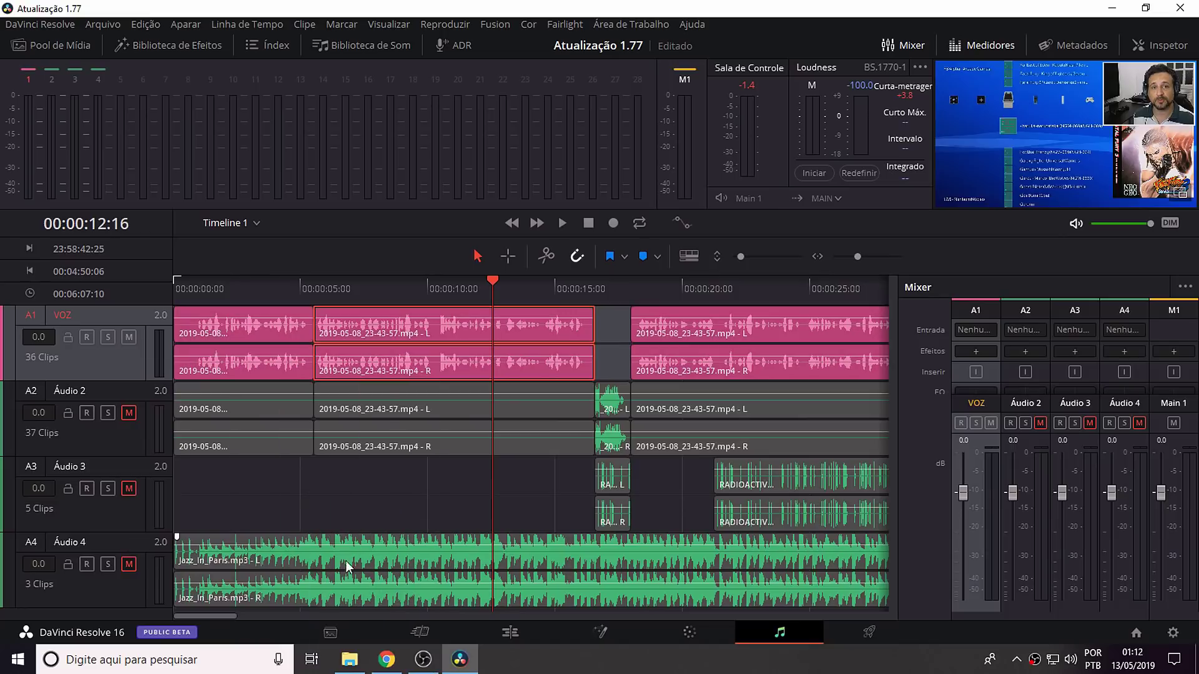
{"action": "right_click", "coordinate": [142, 351]}
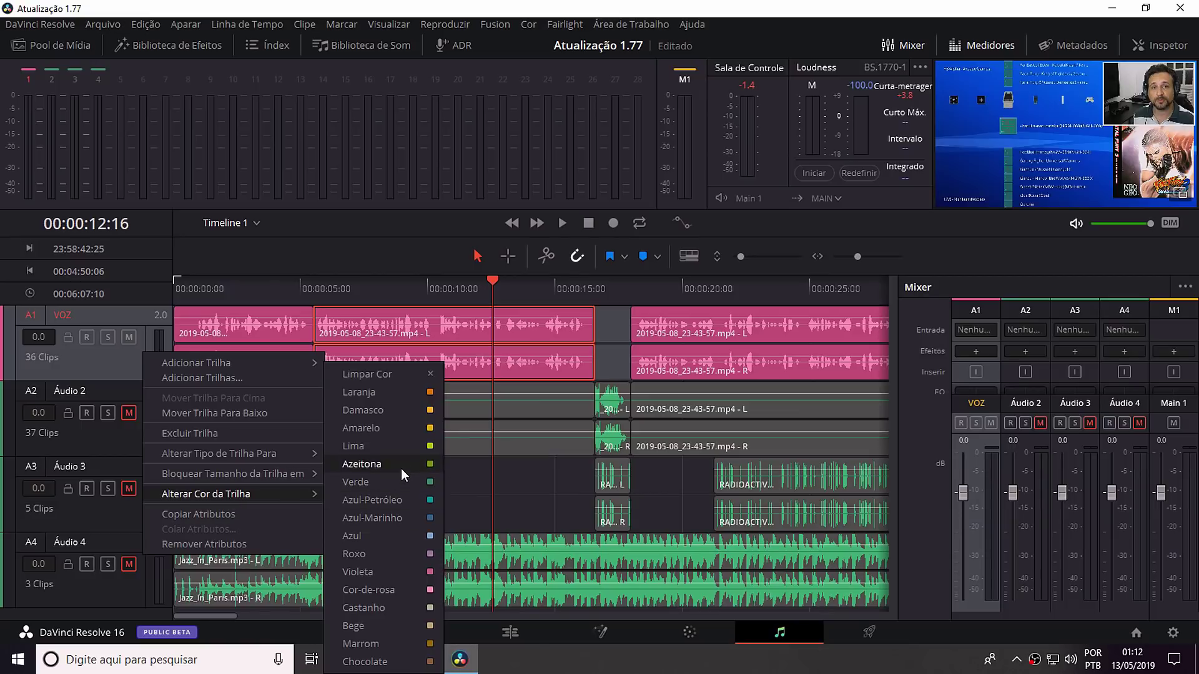
{"action": "left_click", "coordinate": [395, 465]}
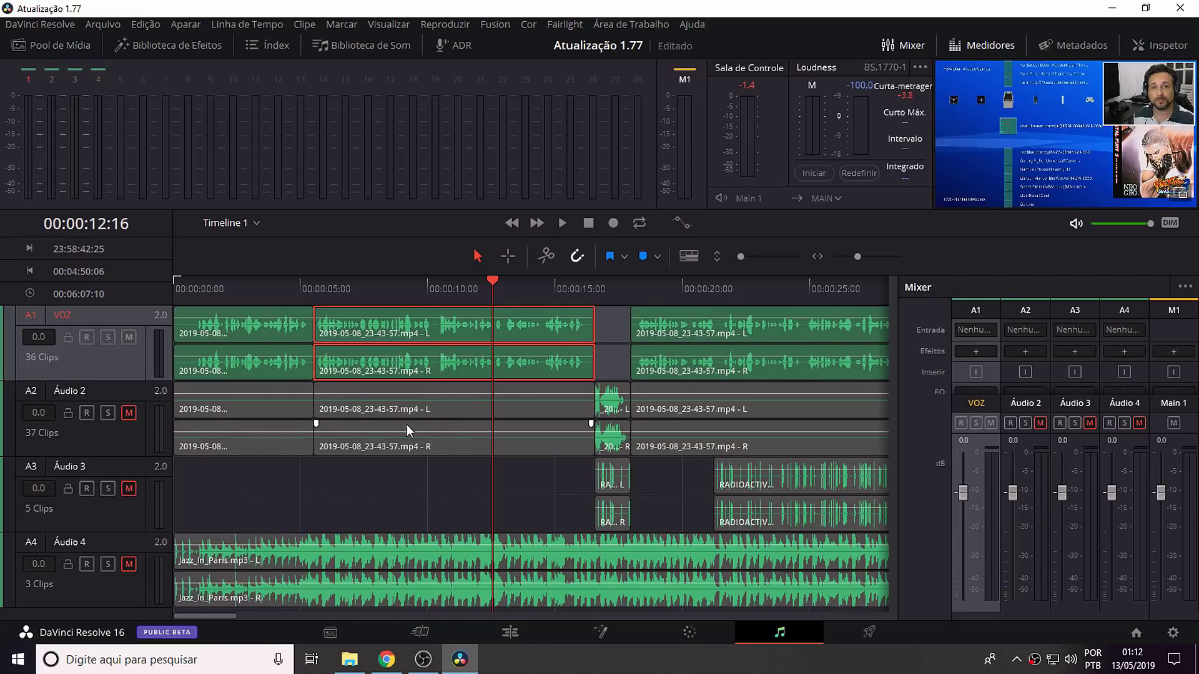
Colour Áudio 2 violet and Áudio 4 blue, and unmute Áudio 2, 3 and 4.
{"action": "right_click", "coordinate": [96, 433]}
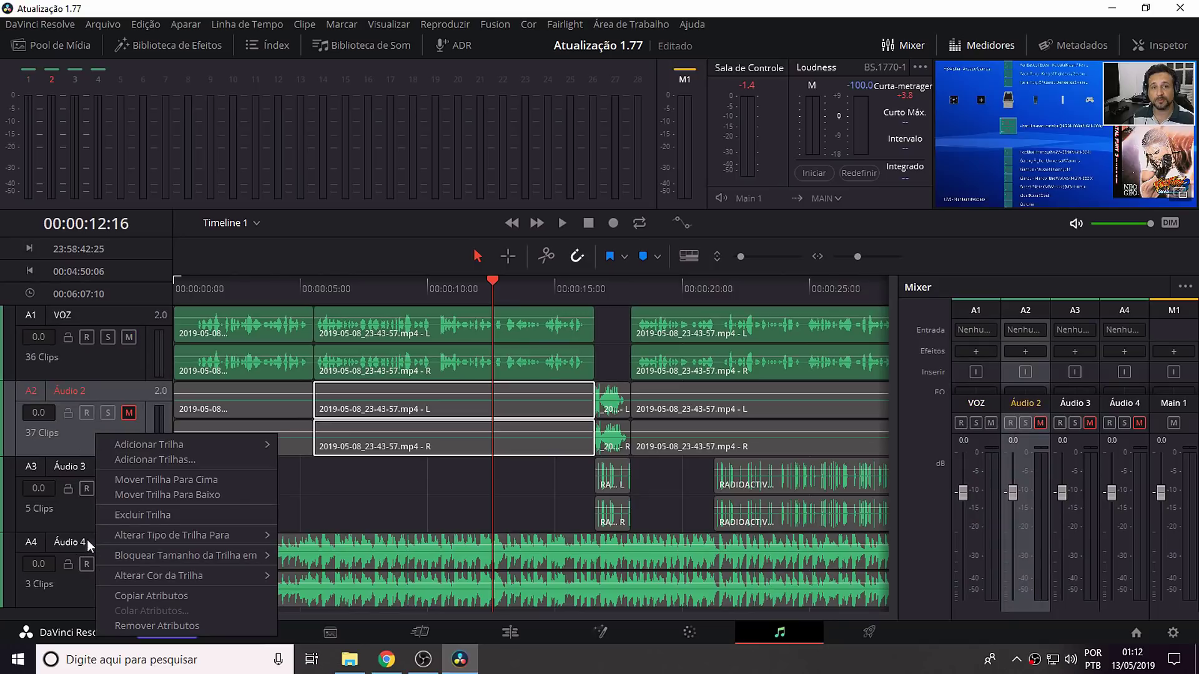
{"action": "mouse_move", "coordinate": [162, 575]}
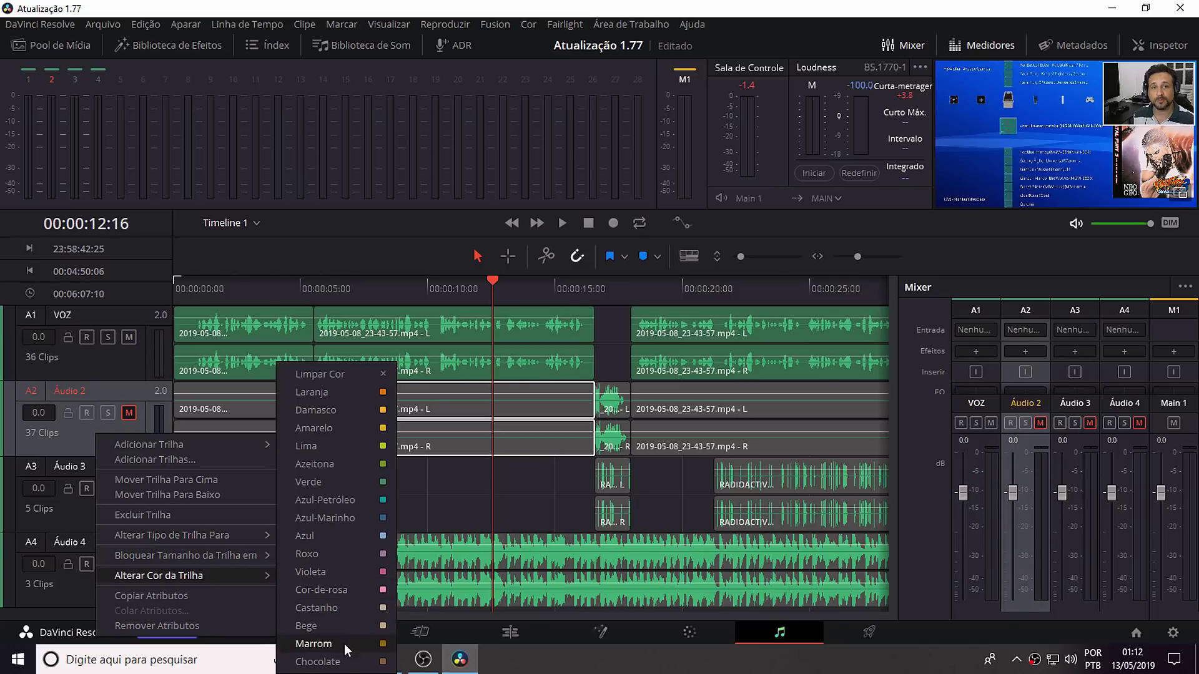
{"action": "left_click", "coordinate": [321, 572]}
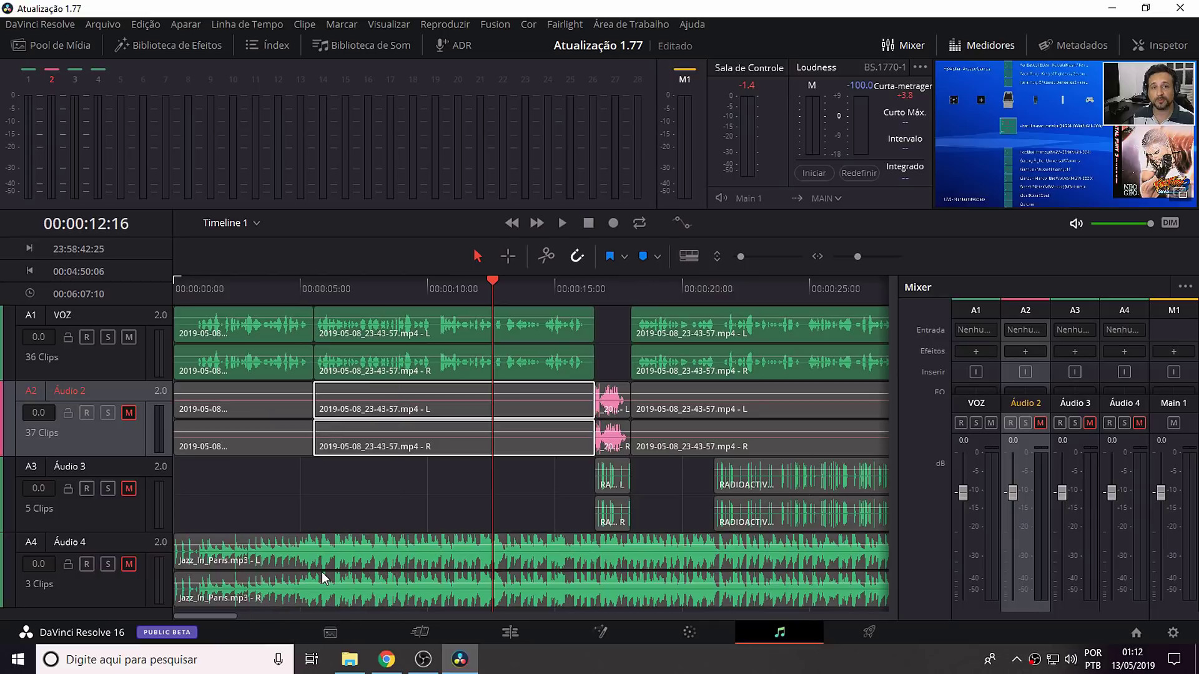
{"action": "right_click", "coordinate": [111, 586]}
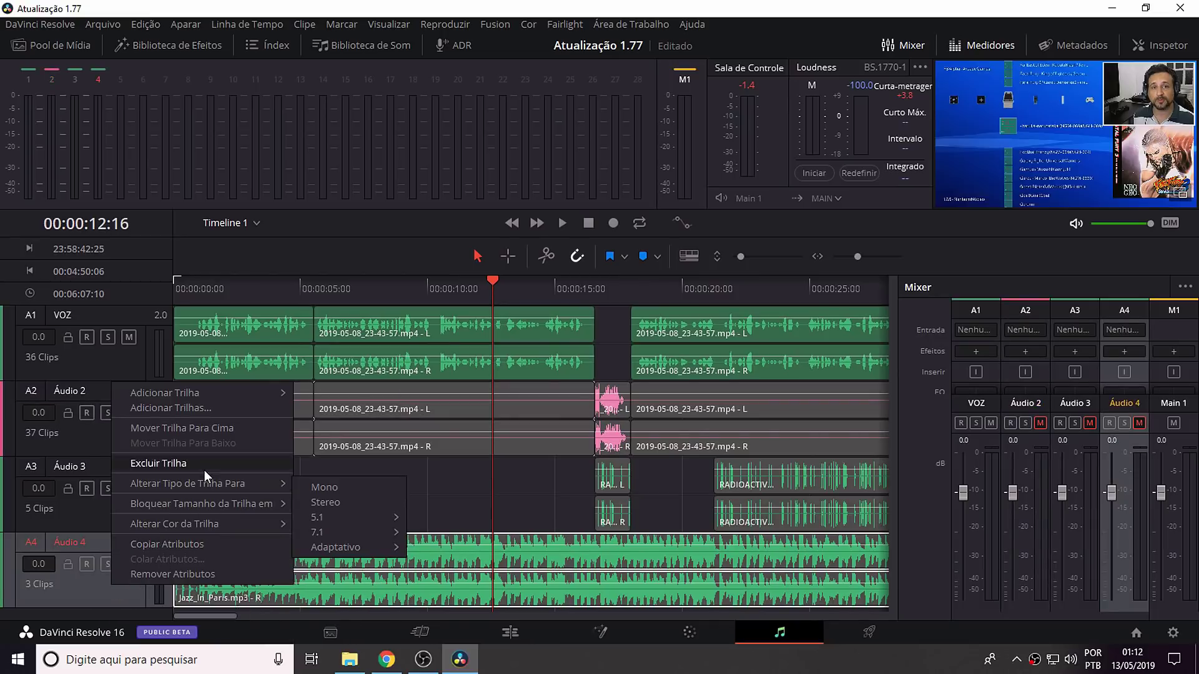
{"action": "mouse_move", "coordinate": [187, 520]}
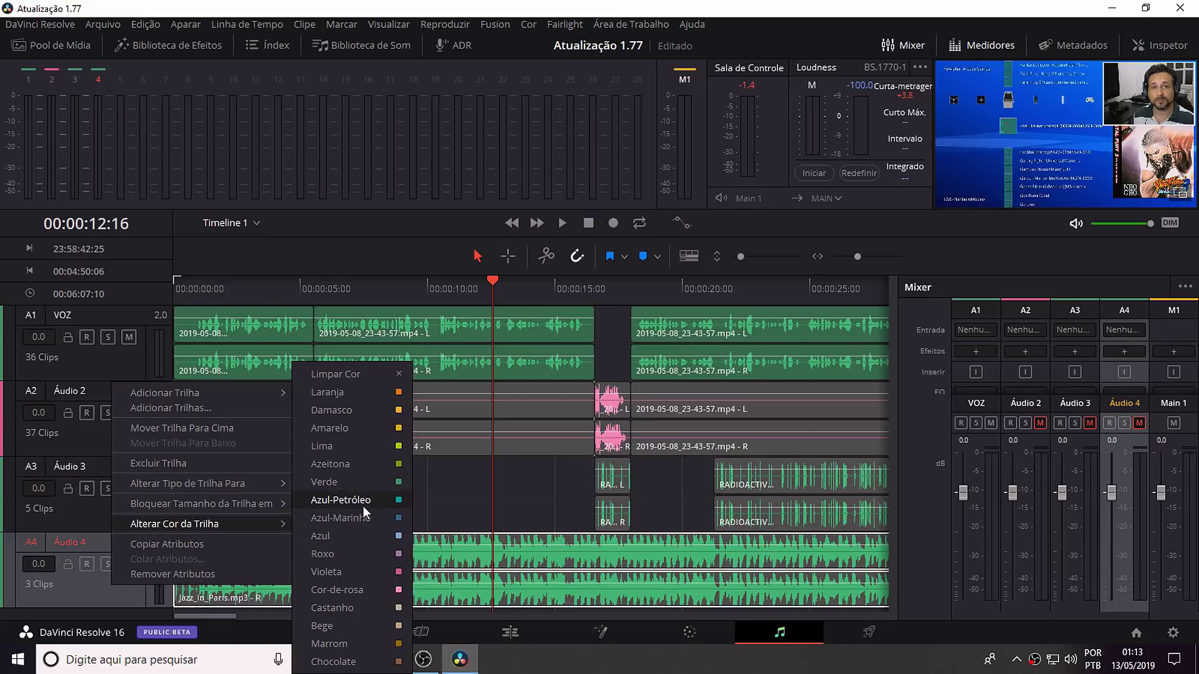
{"action": "left_click", "coordinate": [347, 537]}
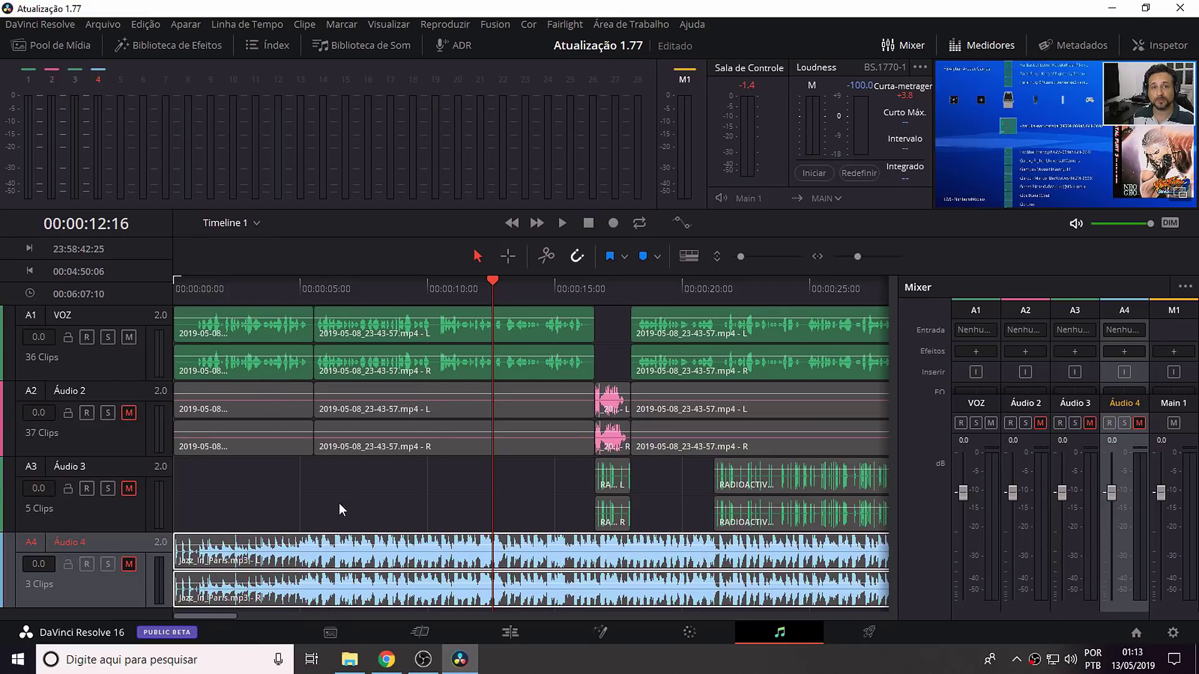
{"action": "left_click", "coordinate": [129, 564]}
{"action": "left_click", "coordinate": [129, 488]}
{"action": "left_click", "coordinate": [128, 413]}
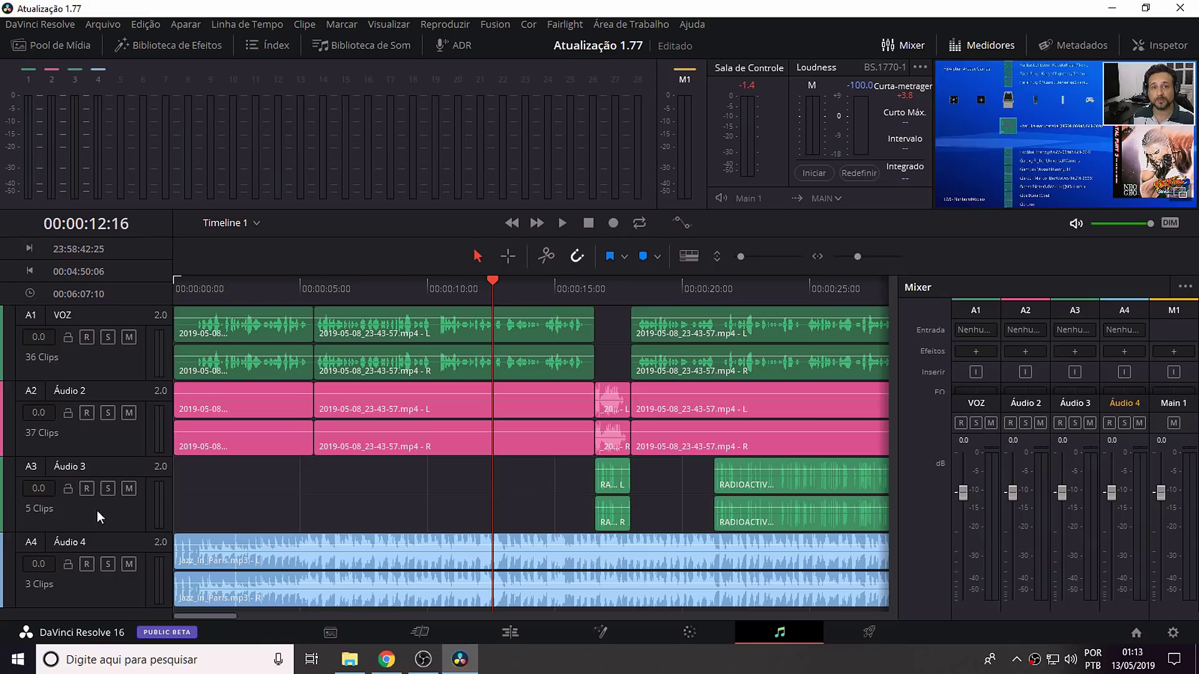
Make the Áudio 3 track pink and fit the whole timeline in view.
{"action": "mouse_move", "coordinate": [393, 443]}
{"action": "right_click", "coordinate": [117, 518]}
{"action": "mouse_move", "coordinate": [253, 456]}
{"action": "left_click", "coordinate": [388, 567]}
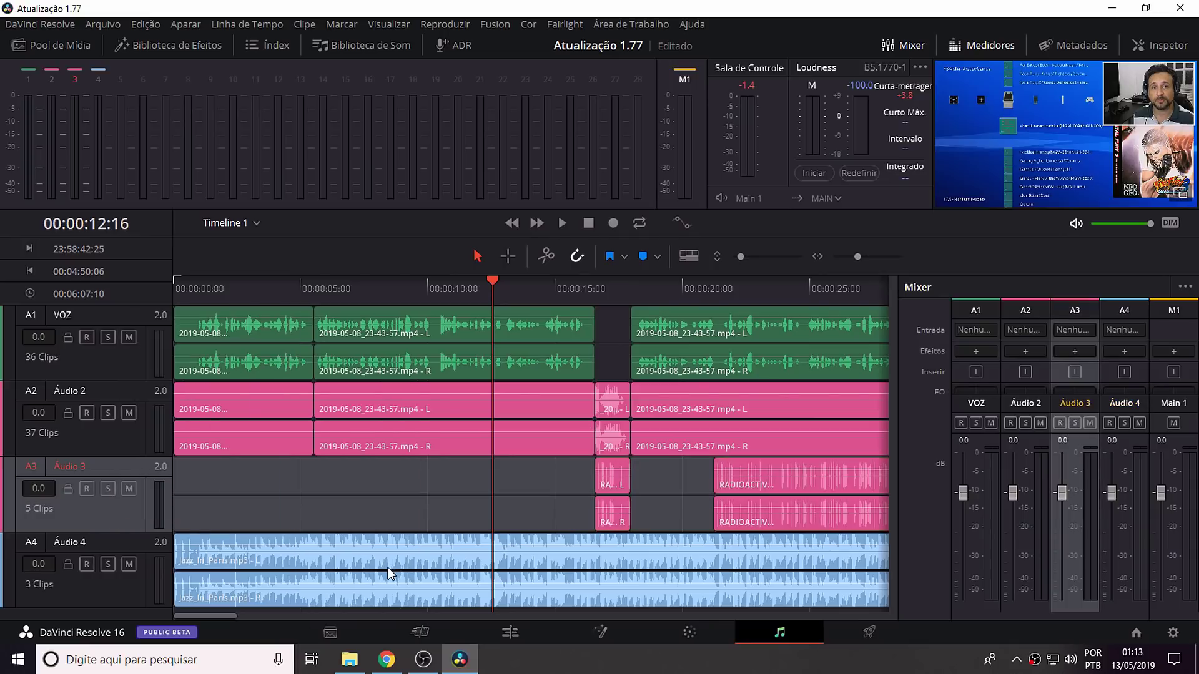
{"action": "key", "text": "shift+z"}
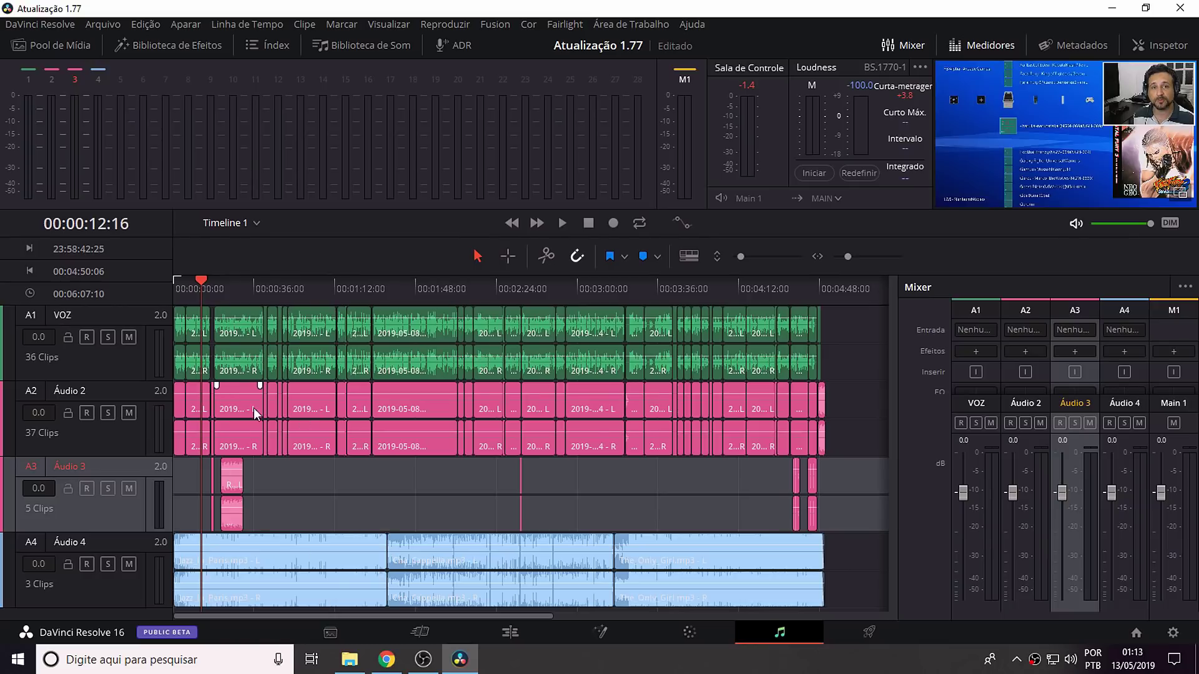
Mute Áudio 4, 3 and 2, then play the VOZ track alone, stopping at 00:00:18:15.
{"action": "left_click_drag", "start_coordinate": [847, 257], "coordinate": [862, 257]}
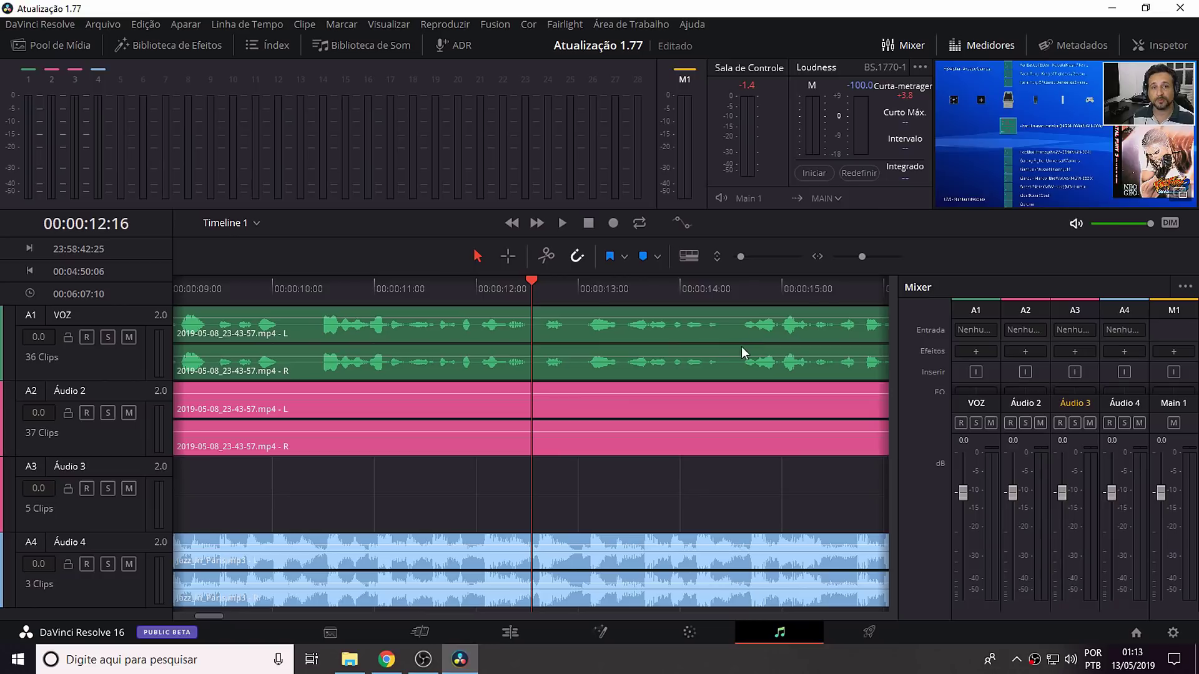
{"action": "left_click", "coordinate": [130, 565]}
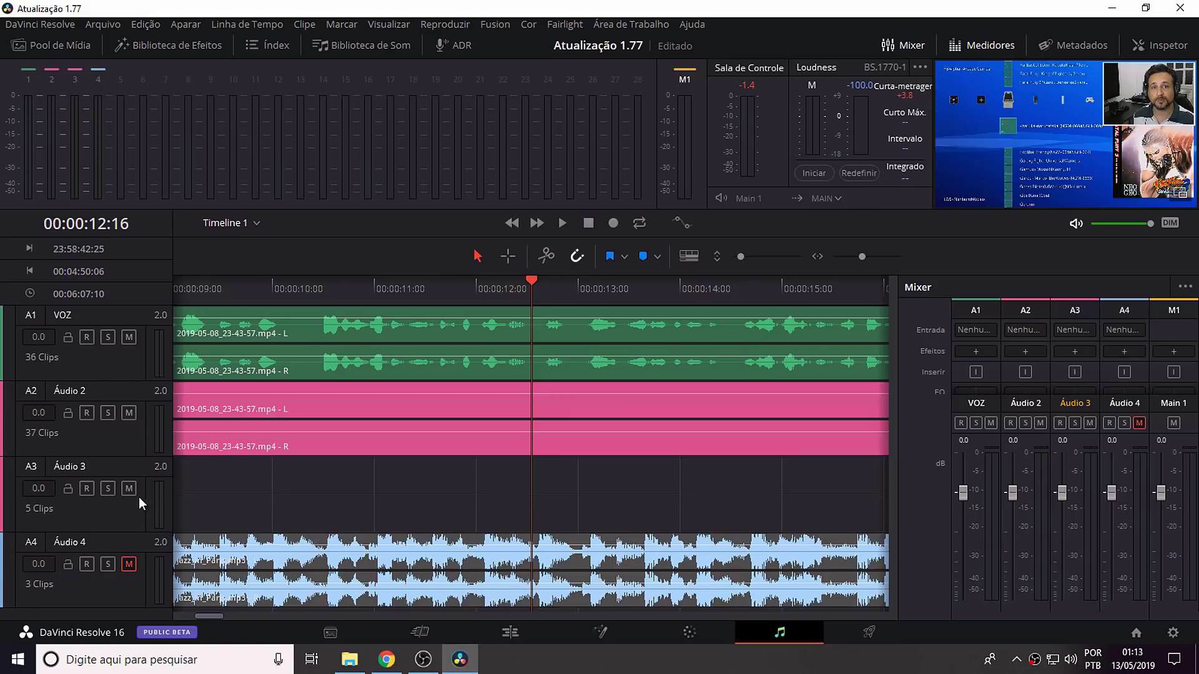
{"action": "left_click", "coordinate": [128, 488]}
{"action": "left_click", "coordinate": [129, 413]}
{"action": "left_click", "coordinate": [324, 291]}
{"action": "key", "text": "space"}
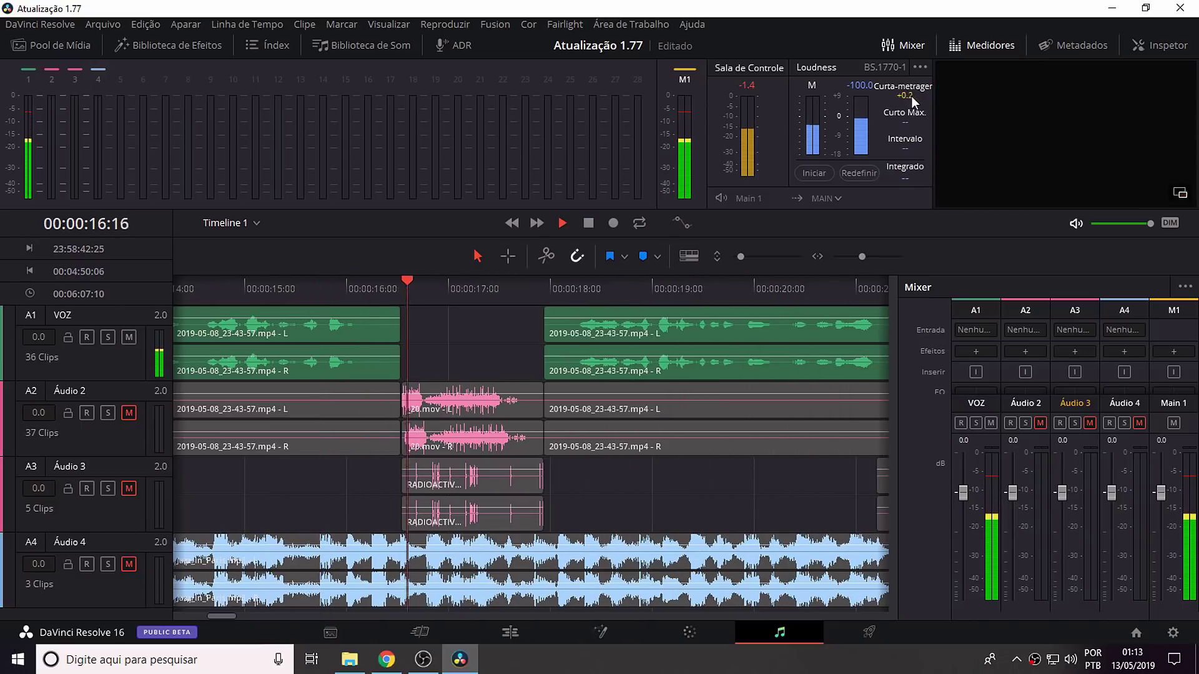
{"action": "key", "text": "space"}
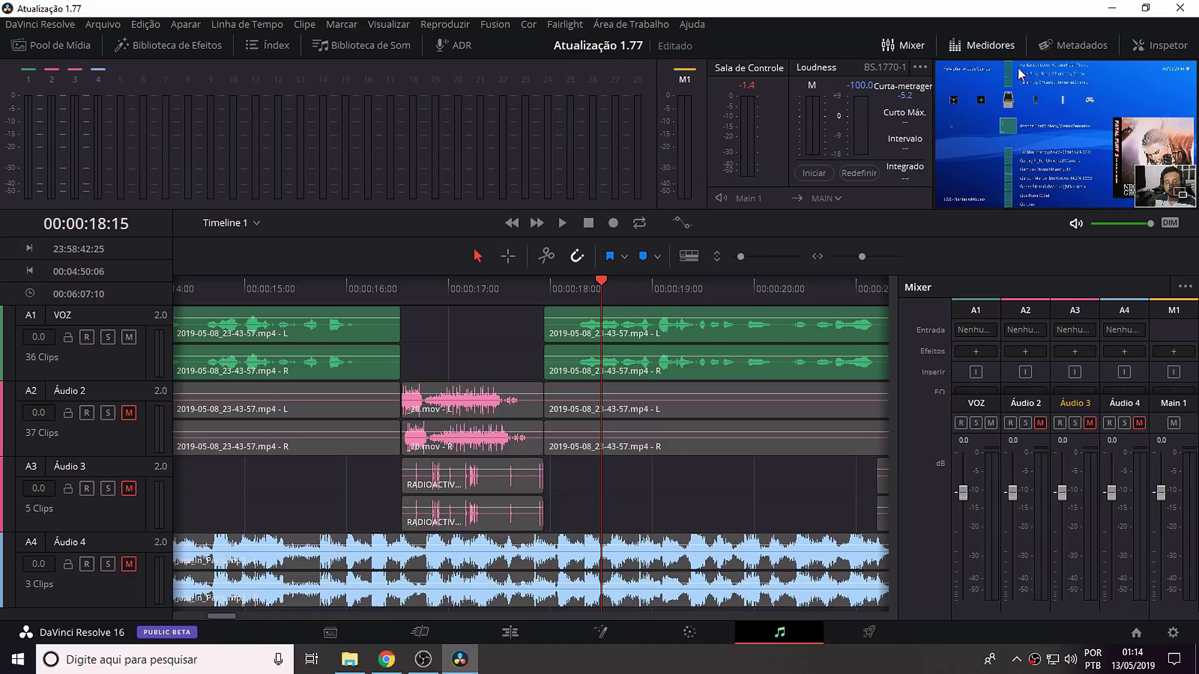
Hide the meters and rename Áudio 2 to EFEITO1 and Áudio 3 to EFEITO2.
{"action": "left_click", "coordinate": [986, 48]}
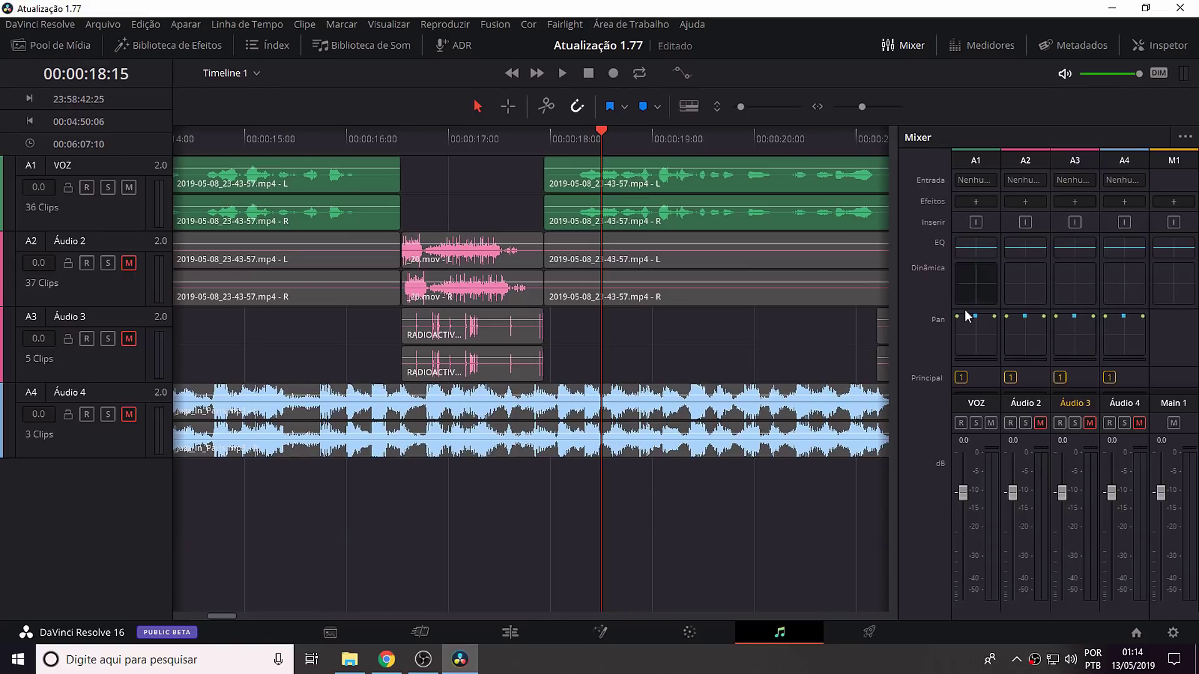
{"action": "double_click", "coordinate": [82, 241]}
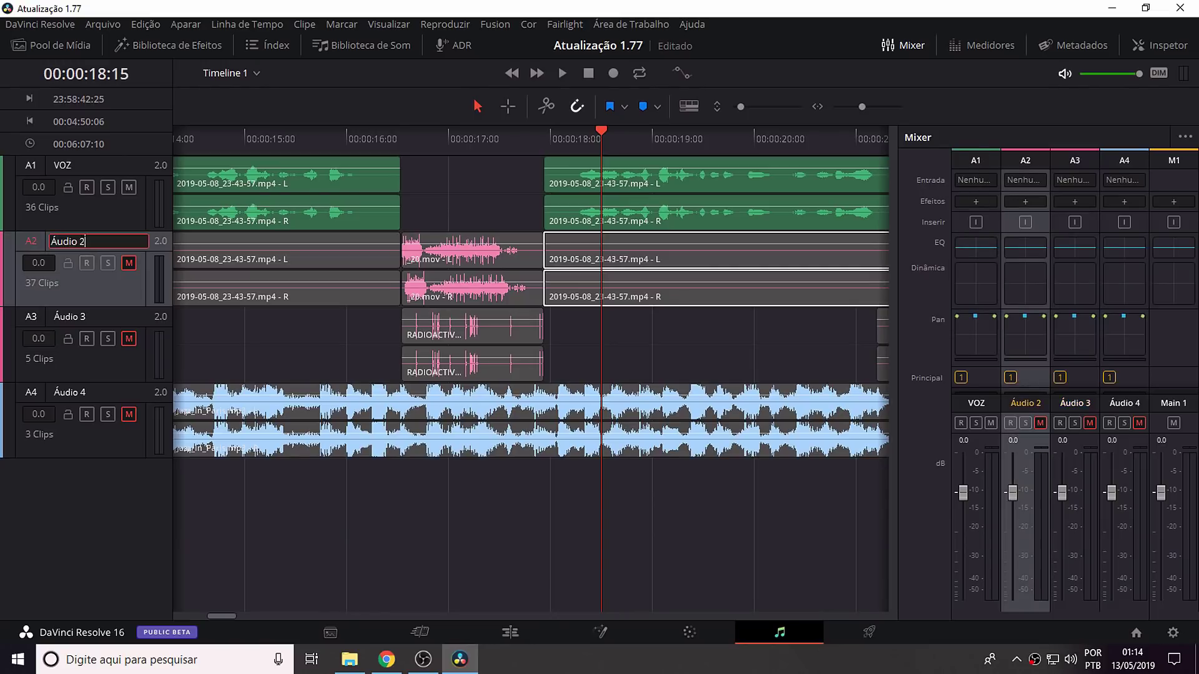
{"action": "type", "text": "EFE"}
{"action": "type", "text": "ITO"}
{"action": "key", "text": "Delete"}
{"action": "key", "text": "Delete"}
{"action": "key", "text": "Delete"}
{"action": "type", "text": "1"}
{"action": "double_click", "coordinate": [70, 316]}
{"action": "type", "text": "EFEITO2"}
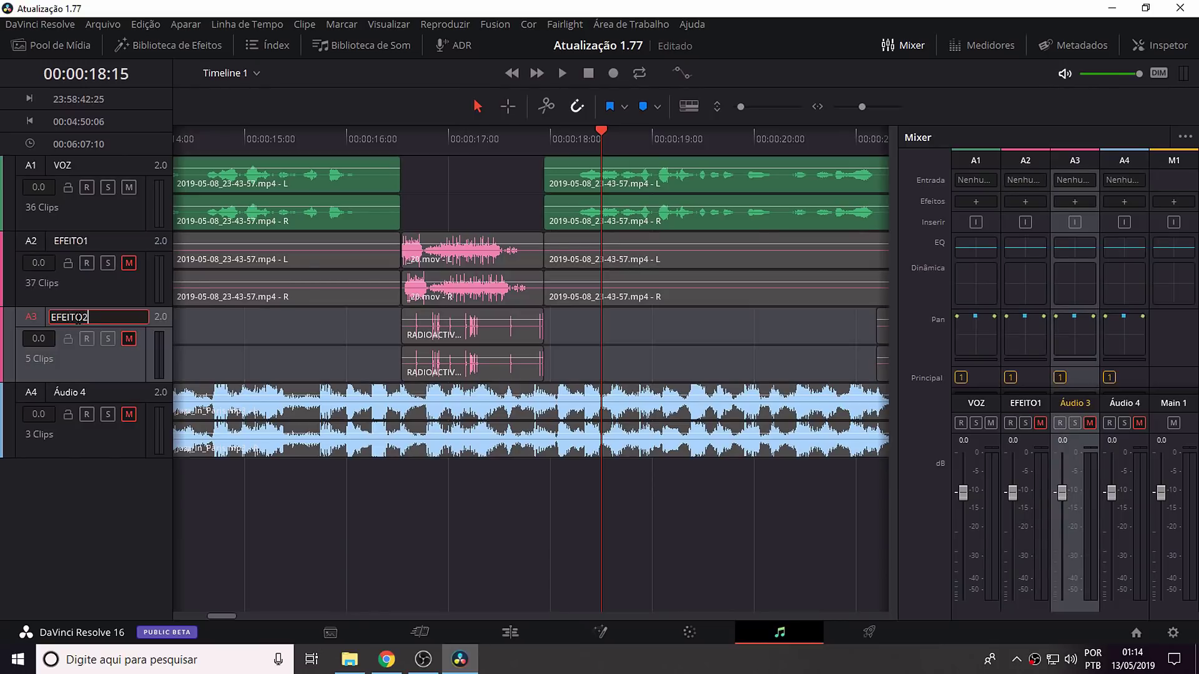
{"action": "key", "text": "Return"}
Rename the Áudio 4 track to BG.
{"action": "double_click", "coordinate": [79, 392]}
{"action": "key", "text": "Home"}
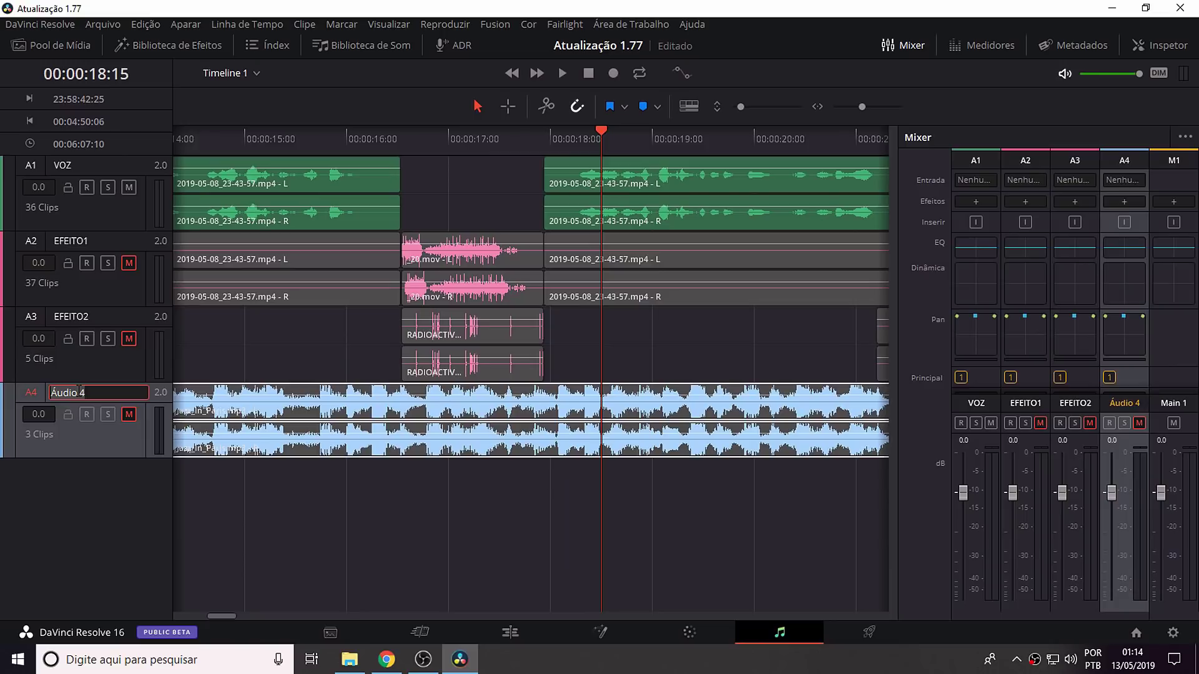
{"action": "key", "text": "Delete"}
{"action": "key", "text": "Delete"}
{"action": "key", "text": "Delete"}
{"action": "type", "text": "BG"}
{"action": "key", "text": "Return"}
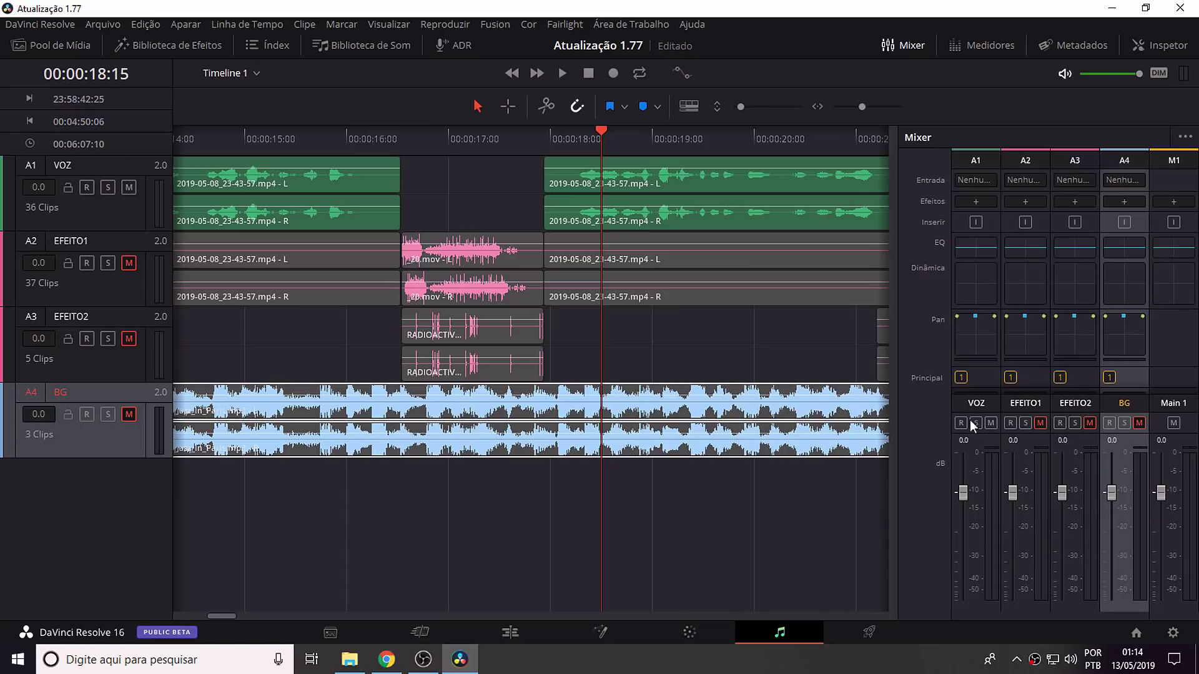
Play the voice from the start and settle the VOZ fader at about -0.1 dB.
{"action": "left_click_drag", "start_coordinate": [250, 138], "coordinate": [10, 149]}
{"action": "key", "text": "space"}
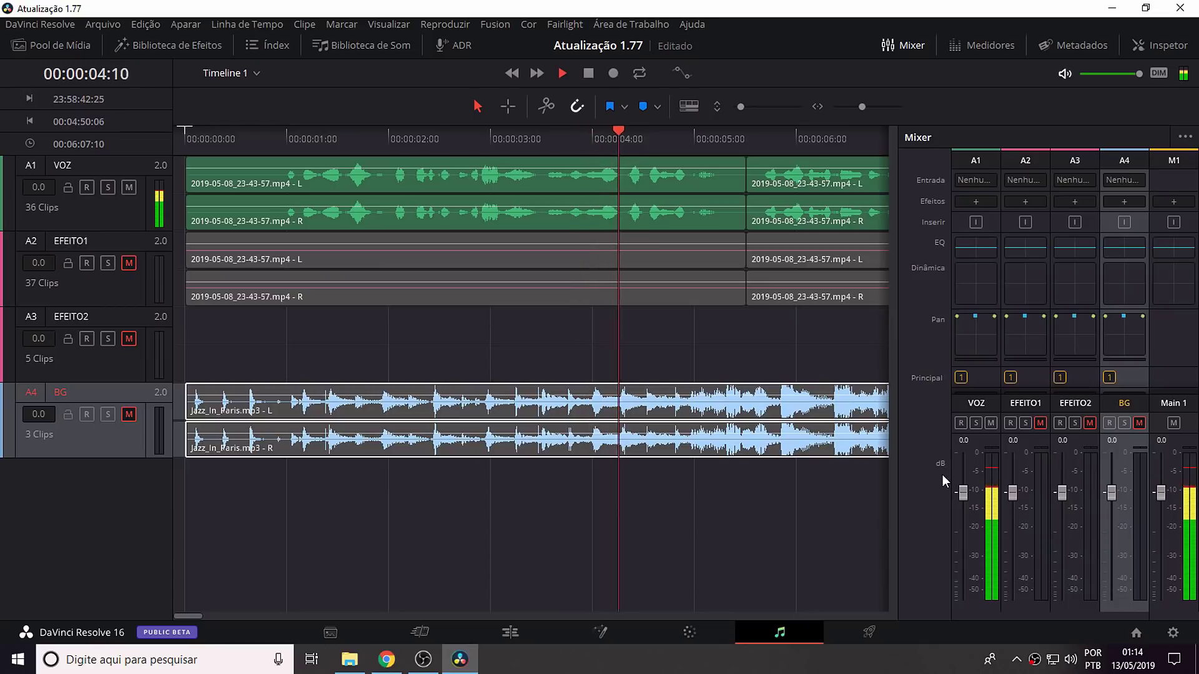
{"action": "mouse_move", "coordinate": [967, 493]}
{"action": "left_mouse_down"}
{"action": "mouse_move", "coordinate": [969, 531]}
{"action": "mouse_move", "coordinate": [968, 453]}
{"action": "left_mouse_up"}
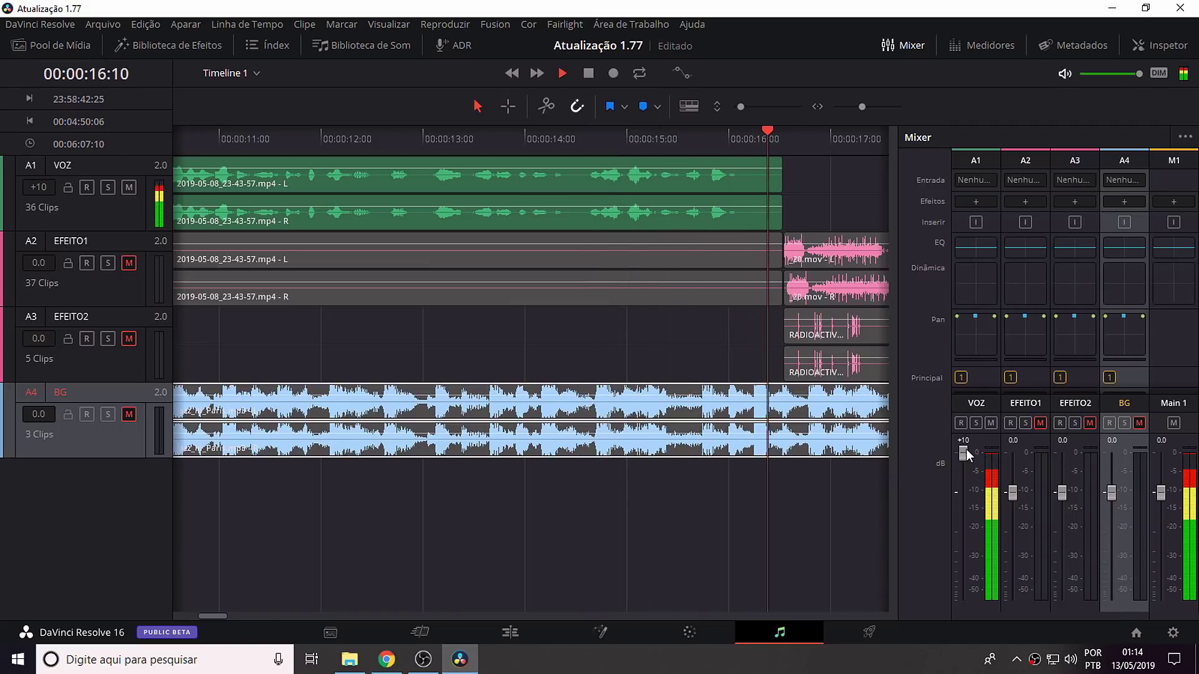
{"action": "key", "text": "space"}
{"action": "left_click_drag", "start_coordinate": [967, 454], "coordinate": [978, 499]}
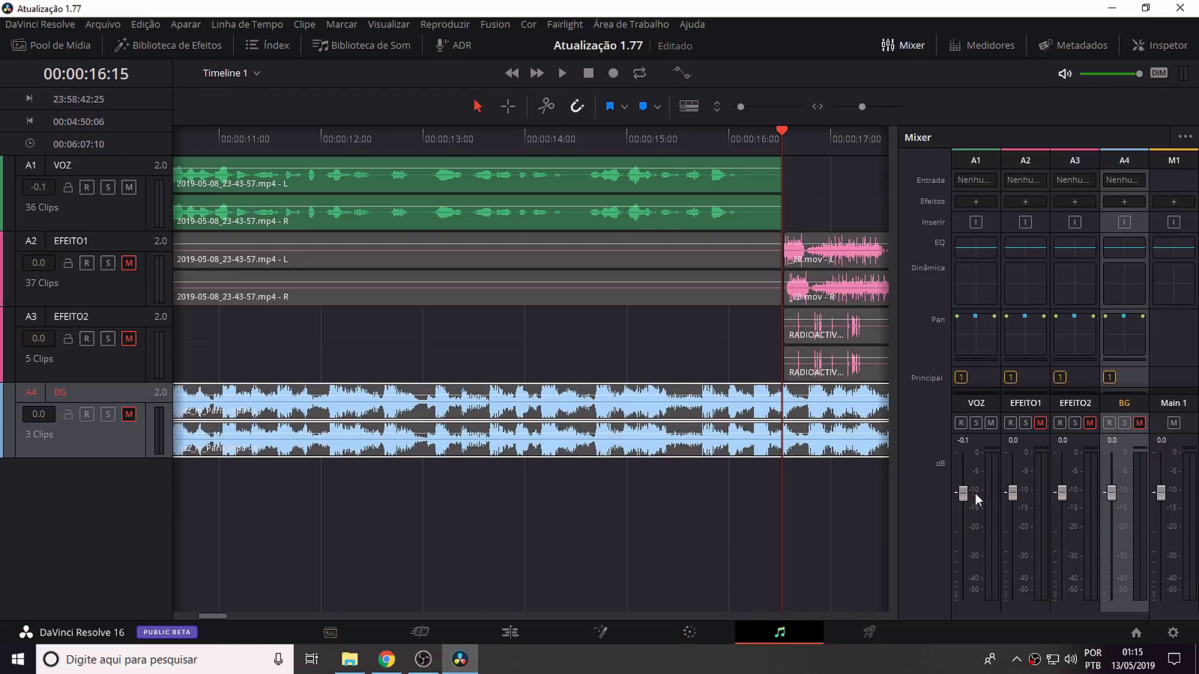
{"action": "left_click", "coordinate": [598, 132]}
{"action": "key", "text": "j"}
{"action": "key", "text": "j"}
{"action": "key", "text": "j"}
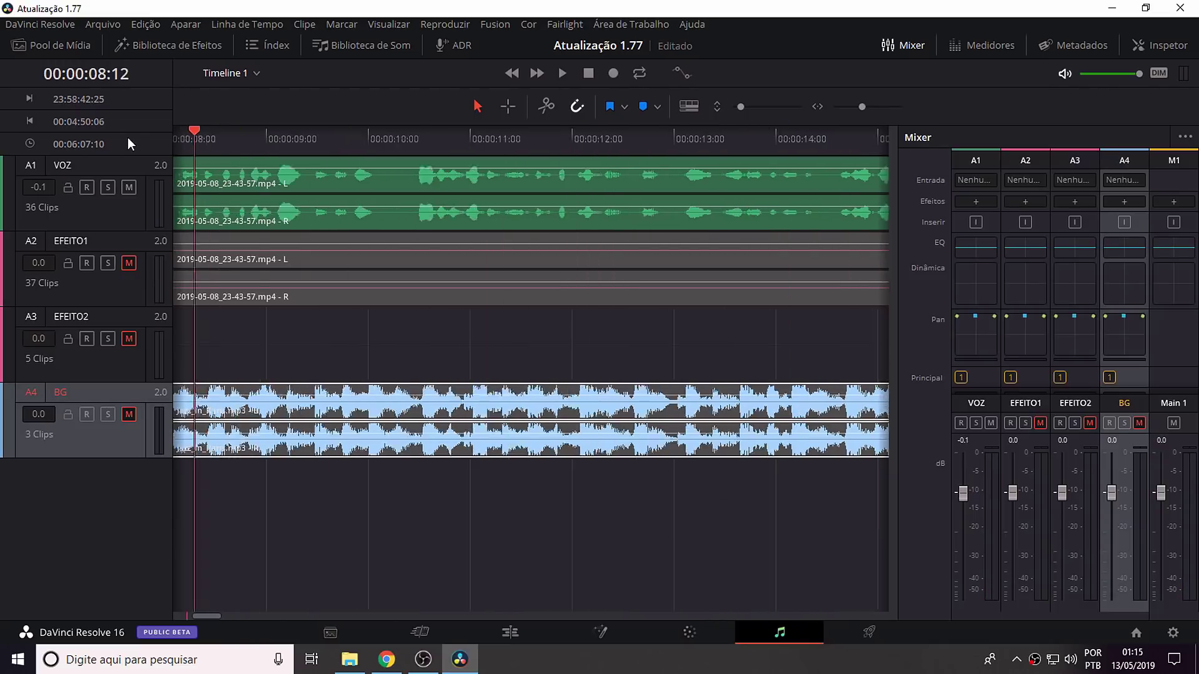
{"action": "key", "text": "l"}
{"action": "key", "text": "k"}
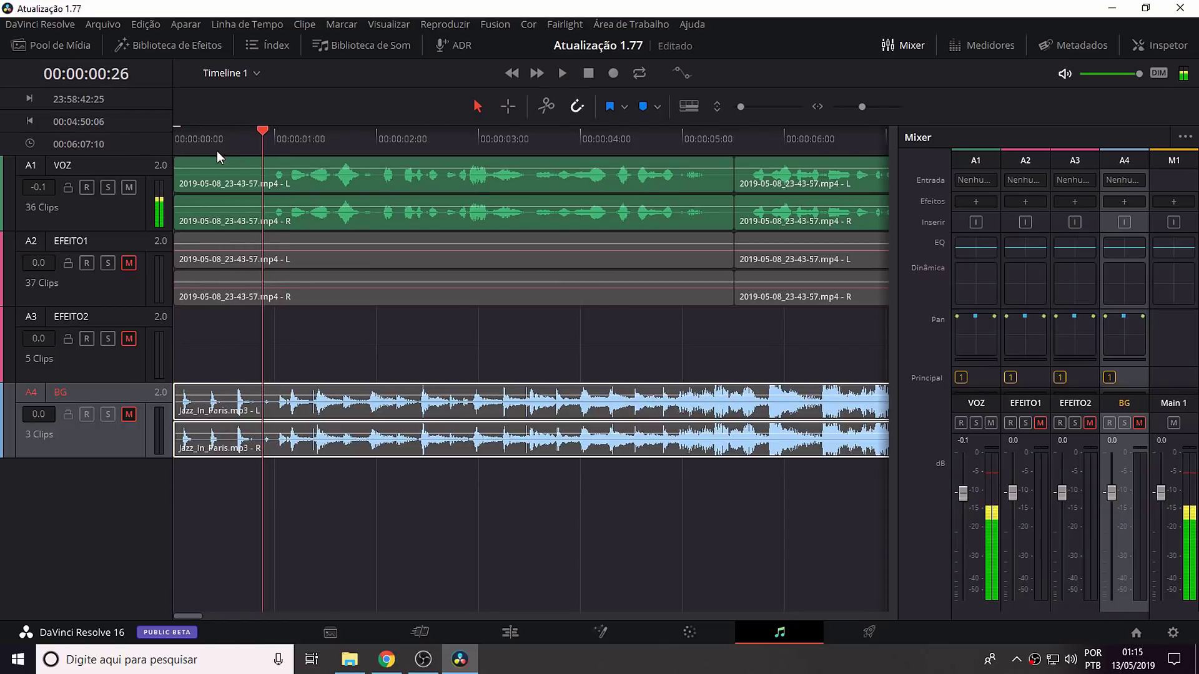
Open the VOZ equalizer and cut Band 2 by 20 dB at 31 Hz.
{"action": "left_click", "coordinate": [981, 250]}
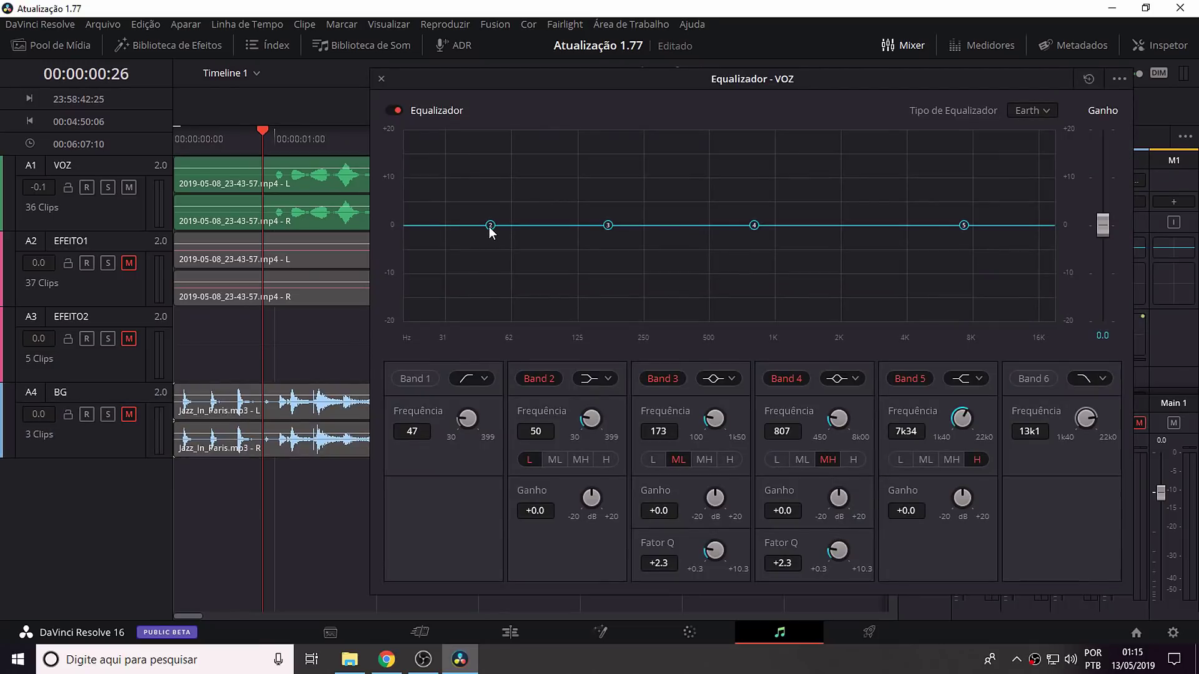
{"action": "left_click_drag", "start_coordinate": [489, 226], "coordinate": [487, 227]}
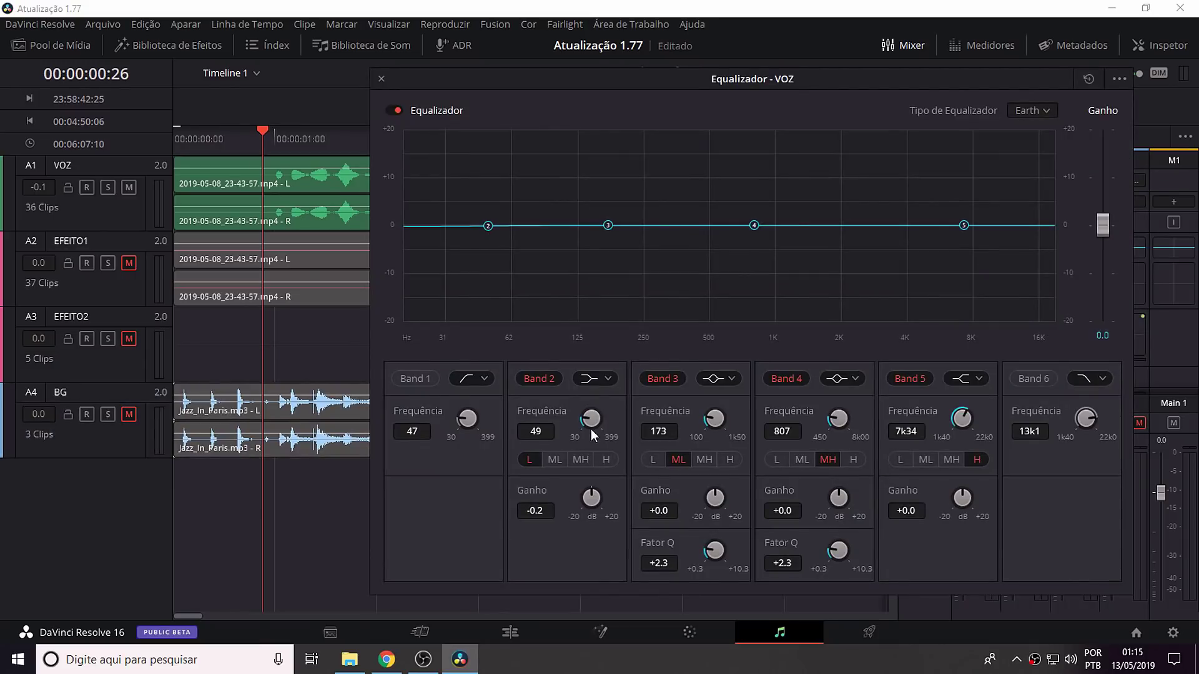
{"action": "left_click_drag", "start_coordinate": [598, 422], "coordinate": [561, 422]}
{"action": "left_click_drag", "start_coordinate": [596, 492], "coordinate": [457, 507]}
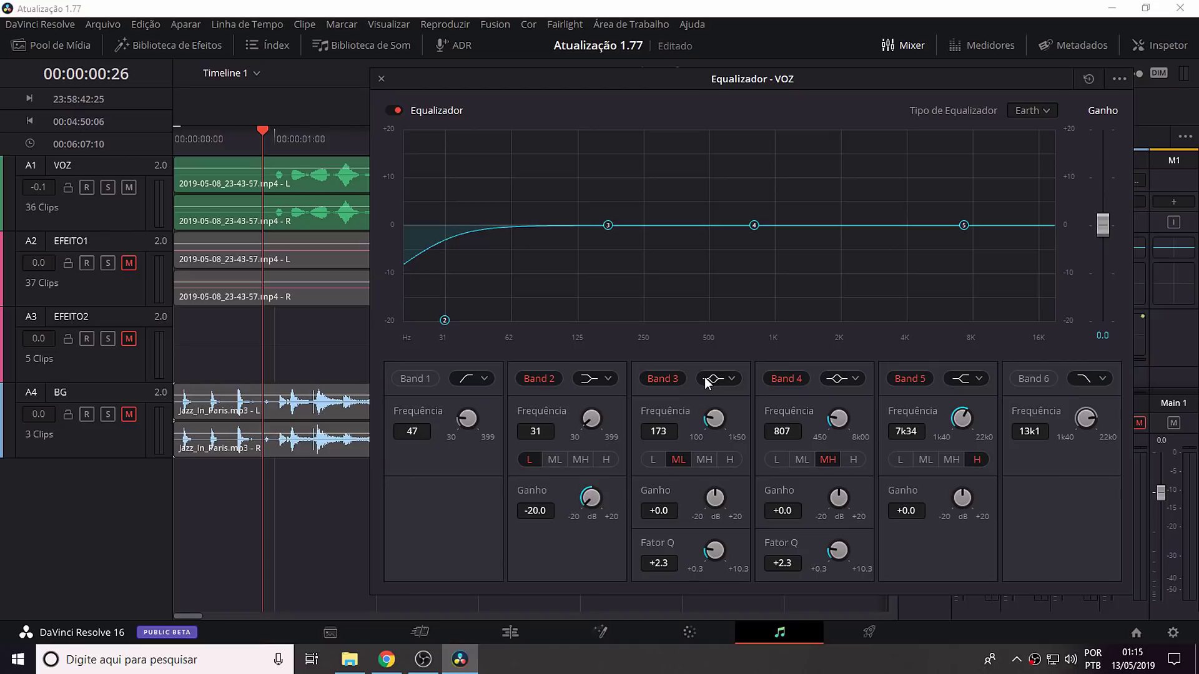
Boost Band 3 by 9.8 dB at 123 Hz with a Q of 3.8.
{"action": "left_click_drag", "start_coordinate": [718, 422], "coordinate": [690, 422]}
{"action": "left_click_drag", "start_coordinate": [691, 425], "coordinate": [688, 426]}
{"action": "left_click_drag", "start_coordinate": [714, 498], "coordinate": [779, 510]}
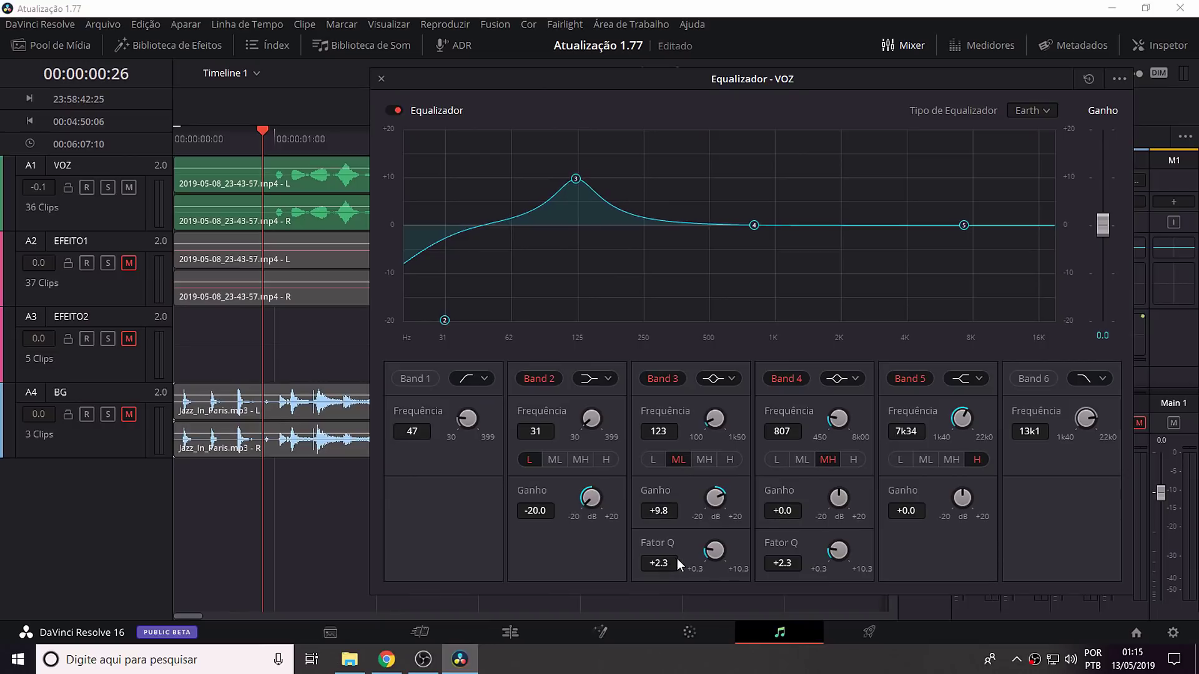
{"action": "mouse_move", "coordinate": [718, 555]}
{"action": "left_mouse_down"}
{"action": "mouse_move", "coordinate": [665, 554]}
{"action": "mouse_move", "coordinate": [715, 556]}
{"action": "left_mouse_up"}
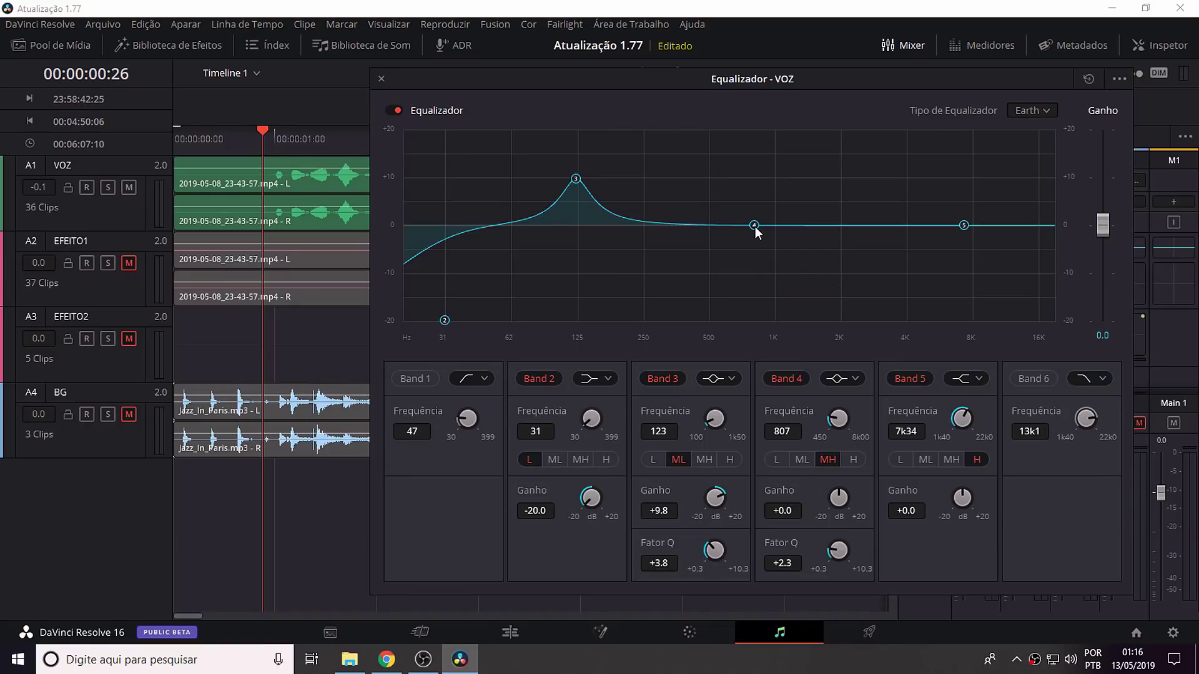
Discard a trial Band 4 boost, set Band 5 to 4k10 at +7.8 dB, and close the equalizer.
{"action": "left_click_drag", "start_coordinate": [754, 225], "coordinate": [753, 181]}
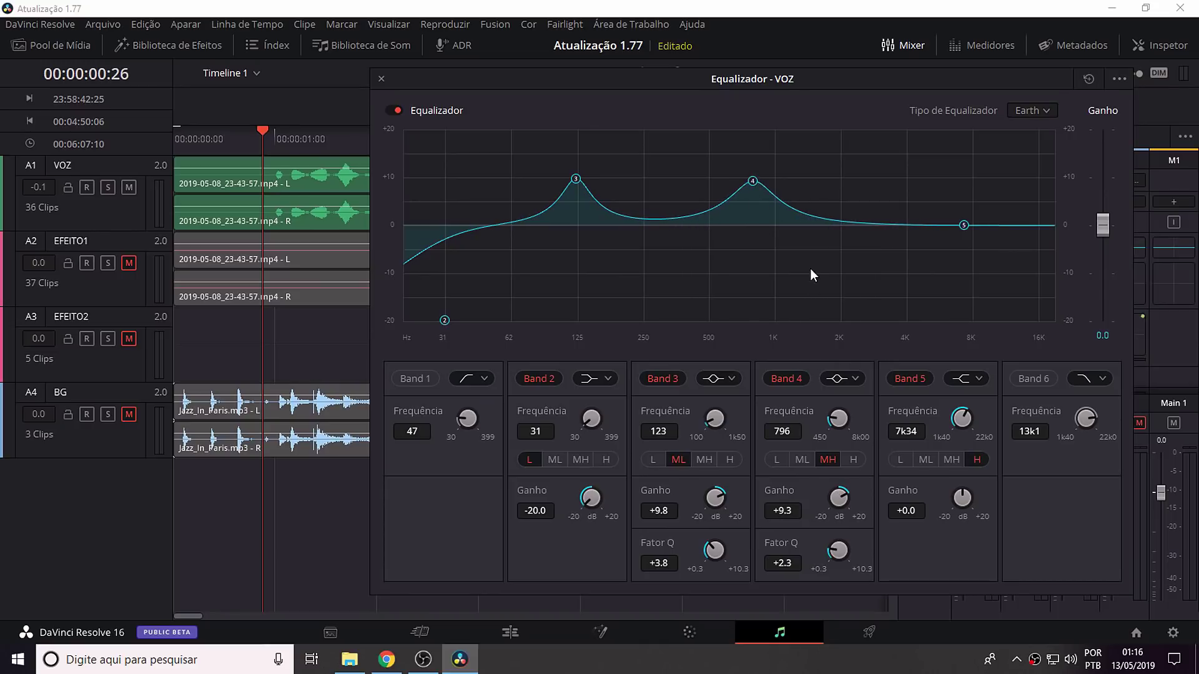
{"action": "key", "text": "ctrl+z"}
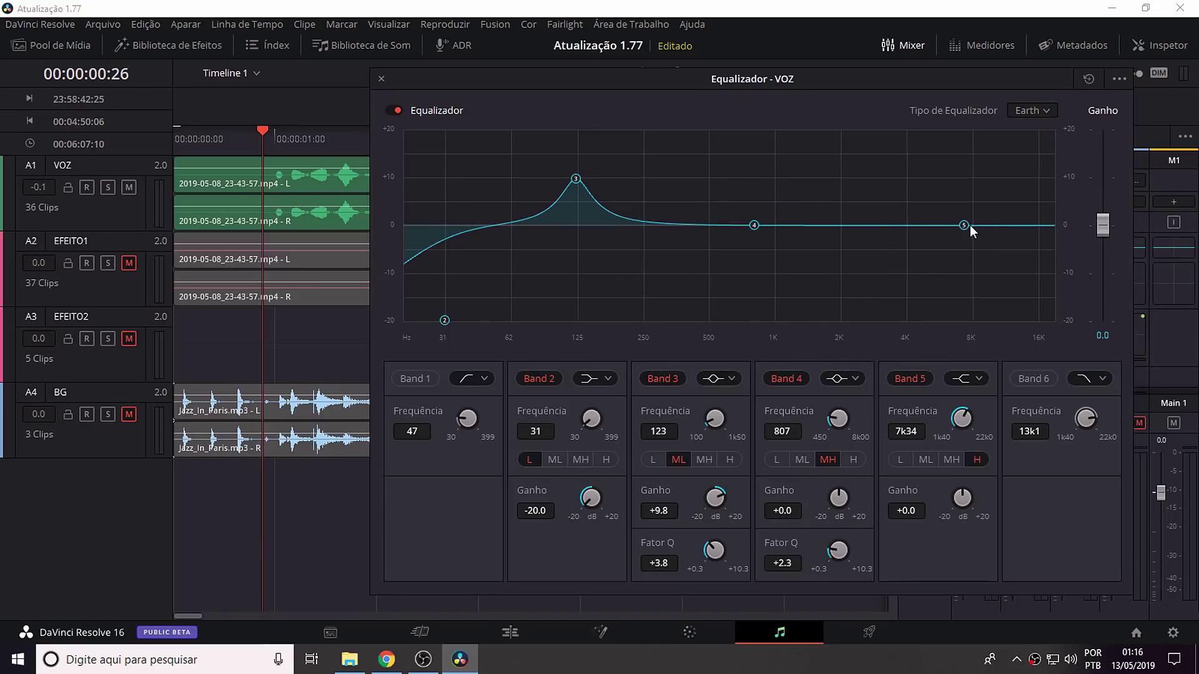
{"action": "left_click_drag", "start_coordinate": [965, 417], "coordinate": [916, 421]}
{"action": "left_click_drag", "start_coordinate": [962, 497], "coordinate": [1014, 508]}
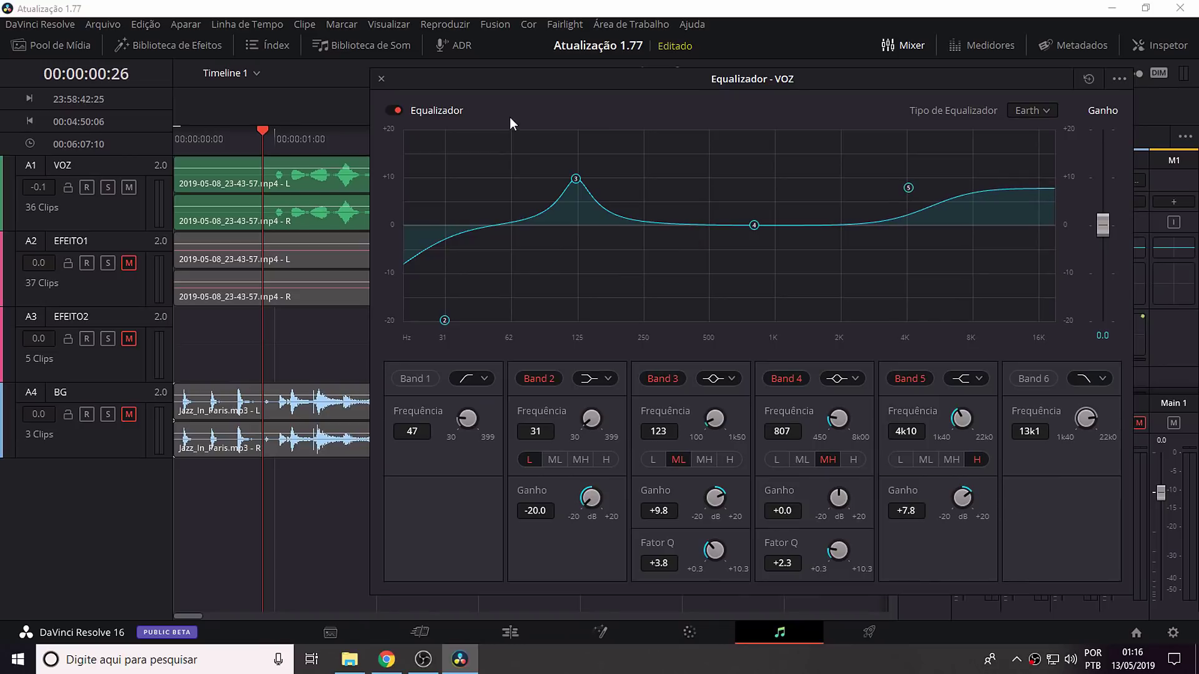
{"action": "left_click", "coordinate": [380, 77]}
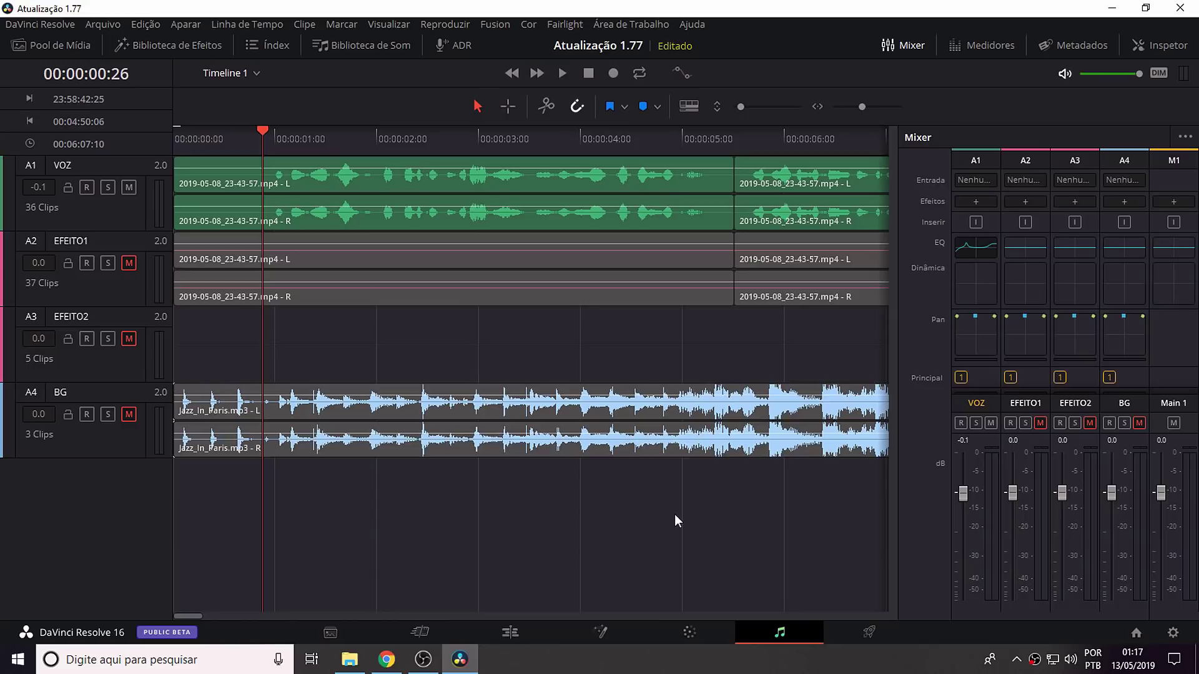
Reopen the VOZ equalizer, toggle it on and off during playback to compare, leaving it enabled.
{"action": "double_click", "coordinate": [974, 249]}
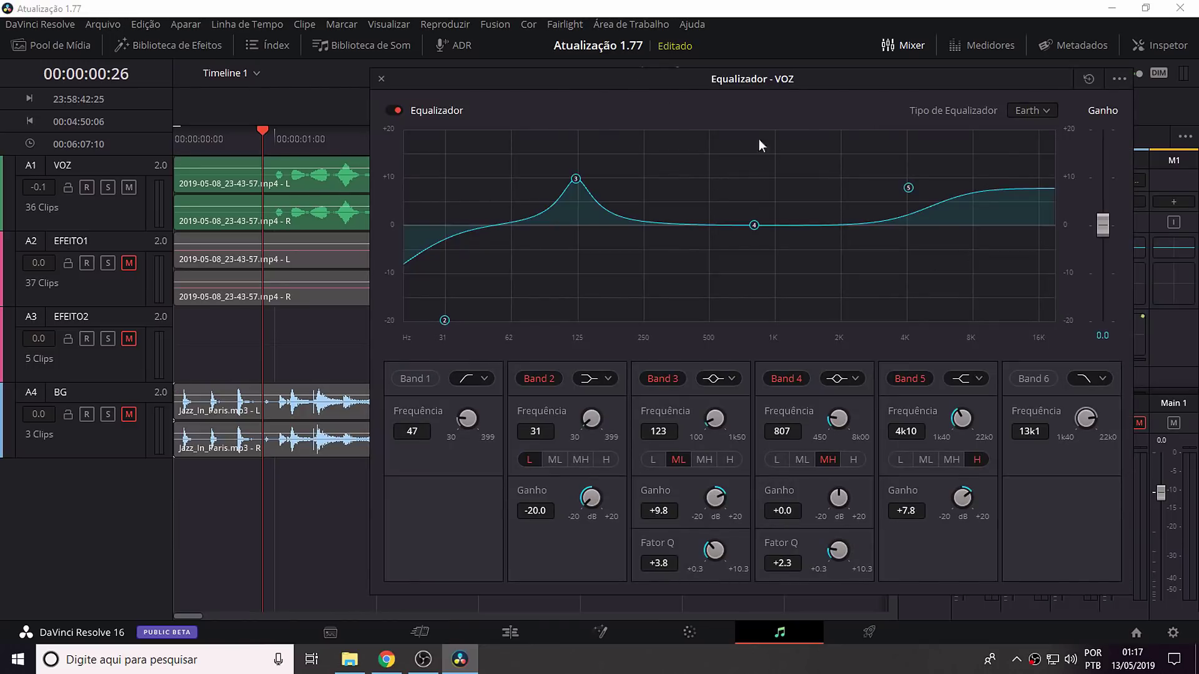
{"action": "left_click_drag", "start_coordinate": [571, 88], "coordinate": [941, 156]}
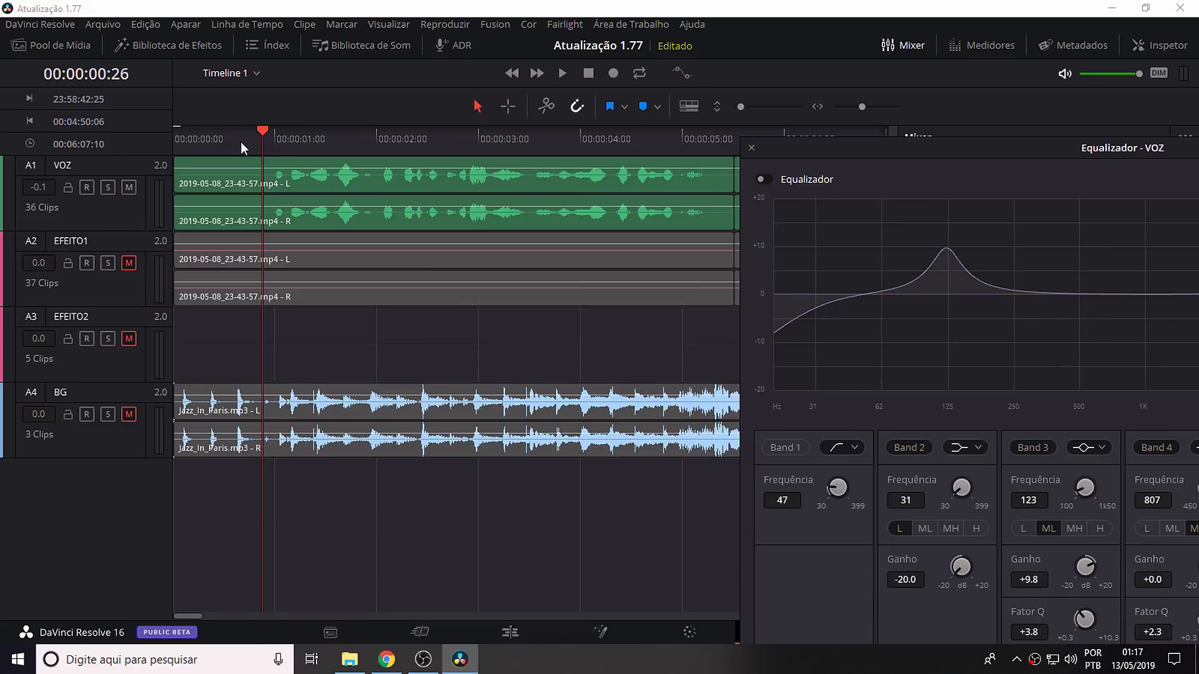
{"action": "key", "text": "space"}
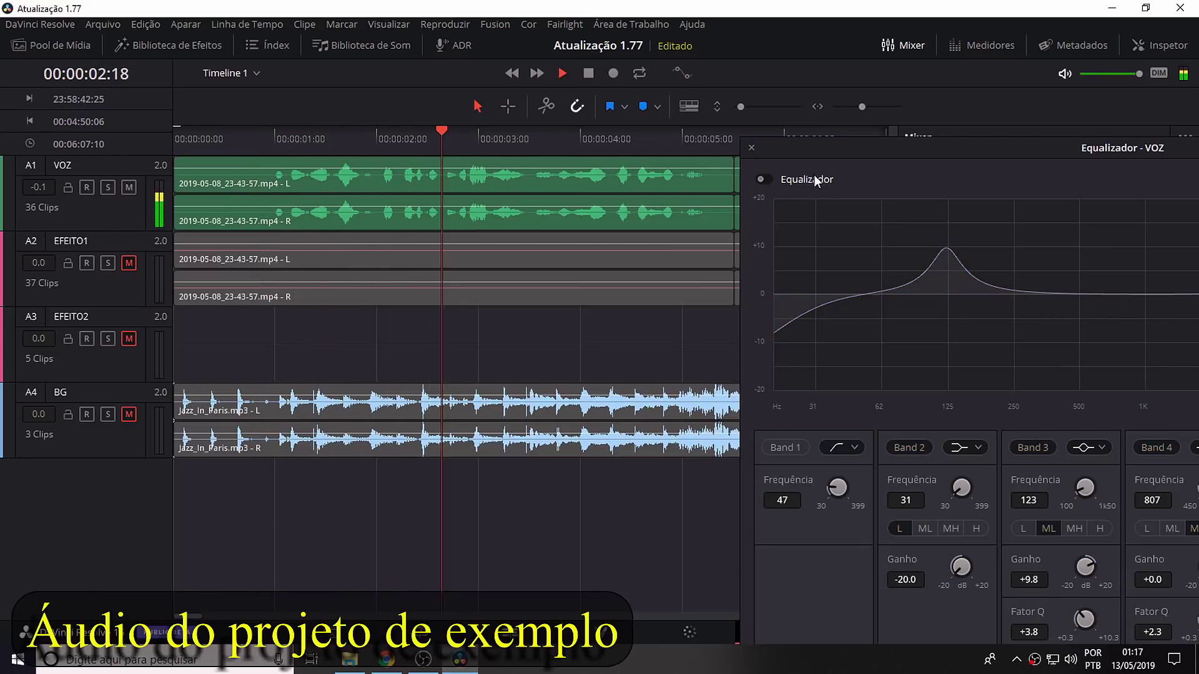
{"action": "left_click", "coordinate": [767, 179]}
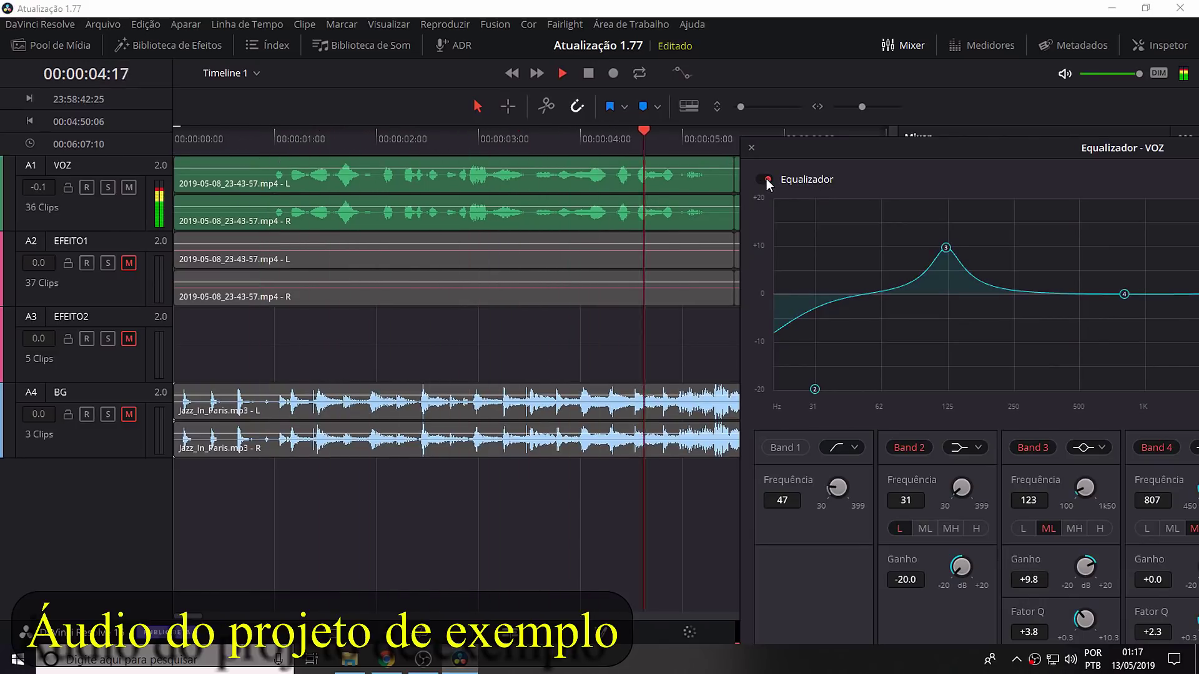
{"action": "left_click", "coordinate": [257, 148]}
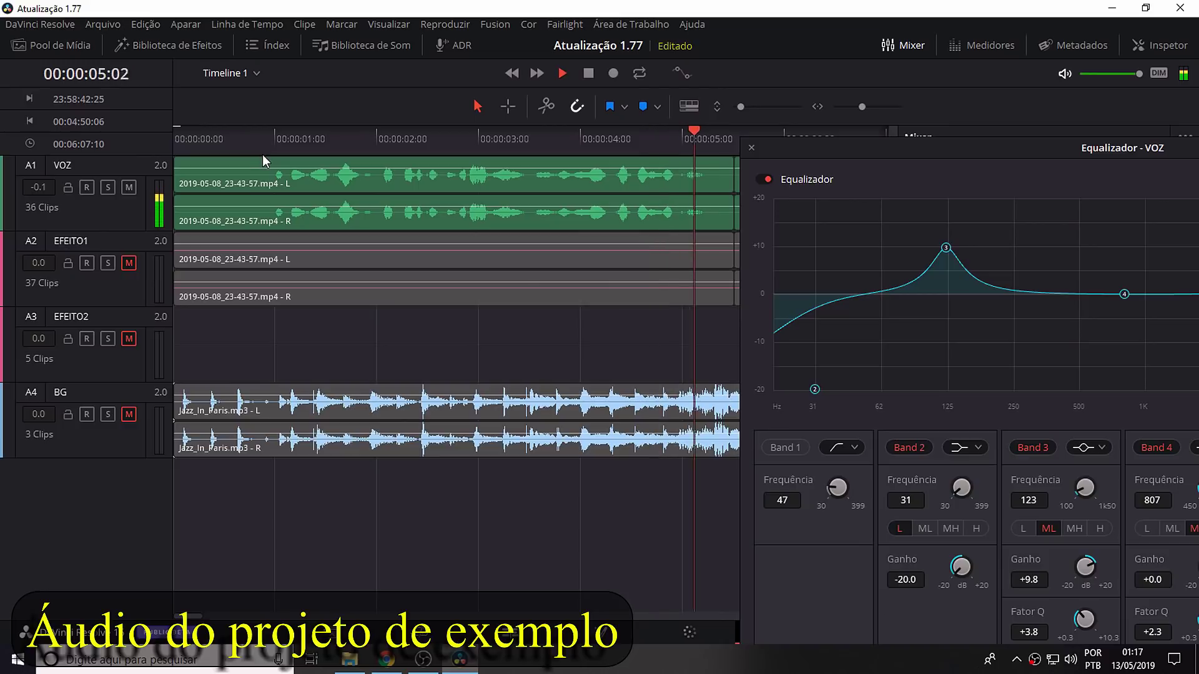
{"action": "left_click", "coordinate": [764, 180]}
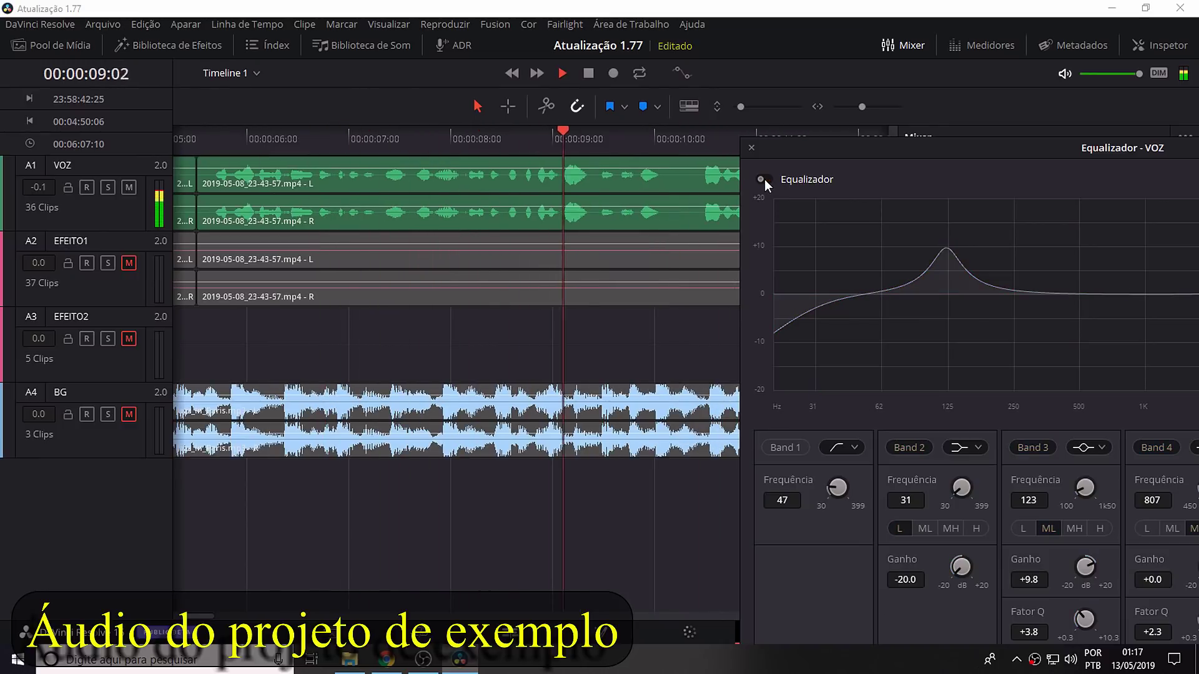
{"action": "left_click", "coordinate": [764, 179]}
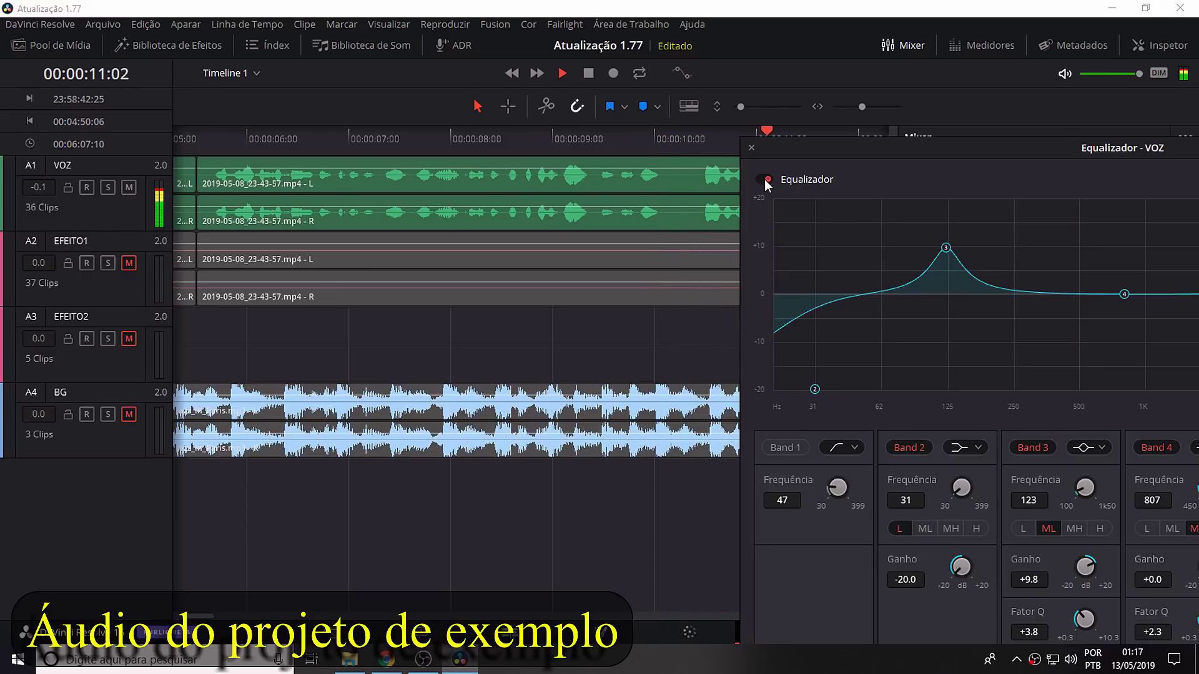
{"action": "key", "text": "space"}
{"action": "left_click", "coordinate": [765, 180]}
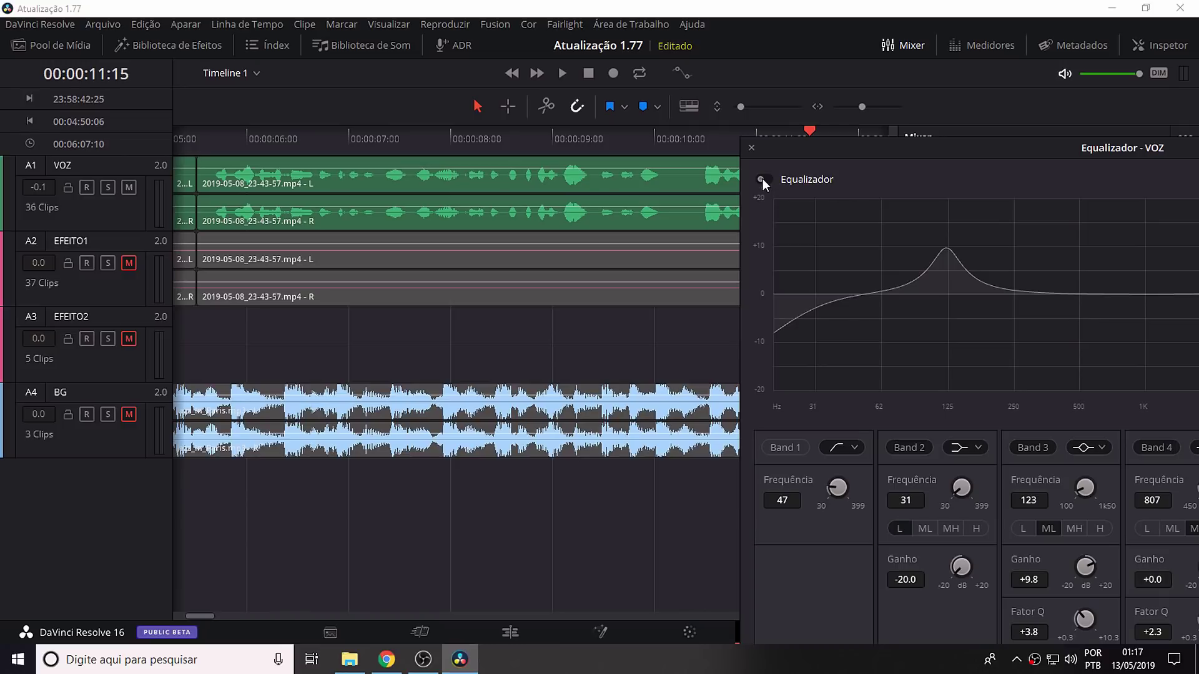
{"action": "left_click", "coordinate": [763, 179]}
{"action": "left_click", "coordinate": [752, 148]}
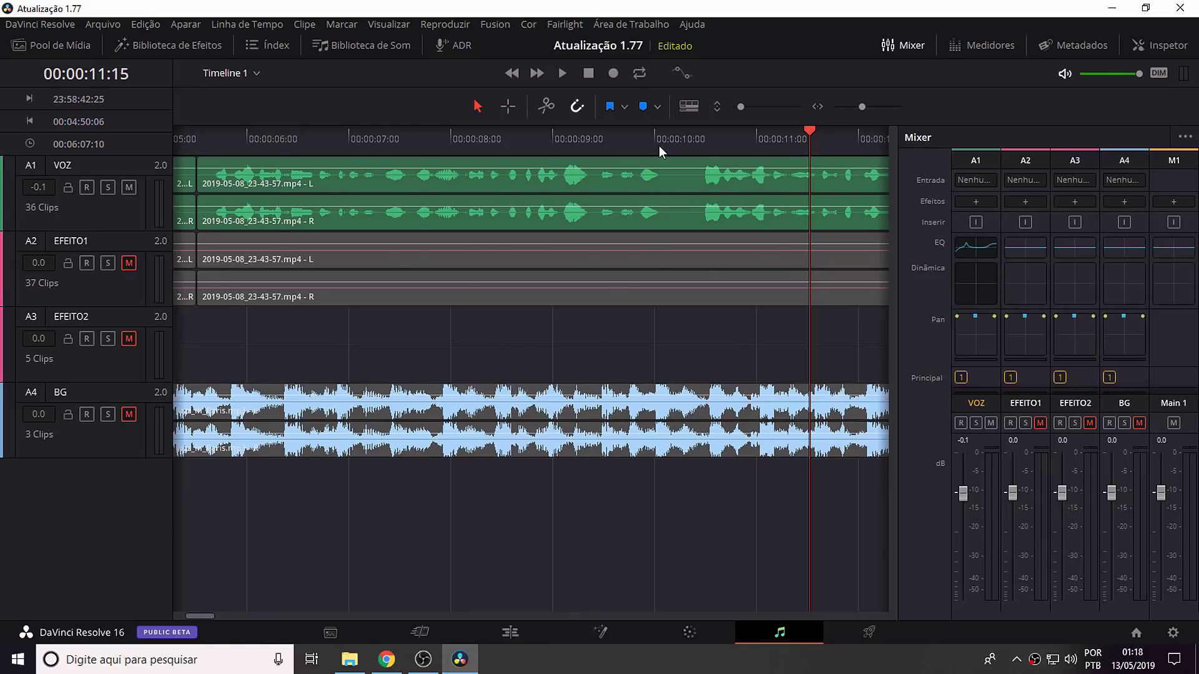
Pull the EFEITO1 fader to -9.8 dB and EFEITO2 to -20 dB, checking with playback.
{"action": "key", "text": "shift+z"}
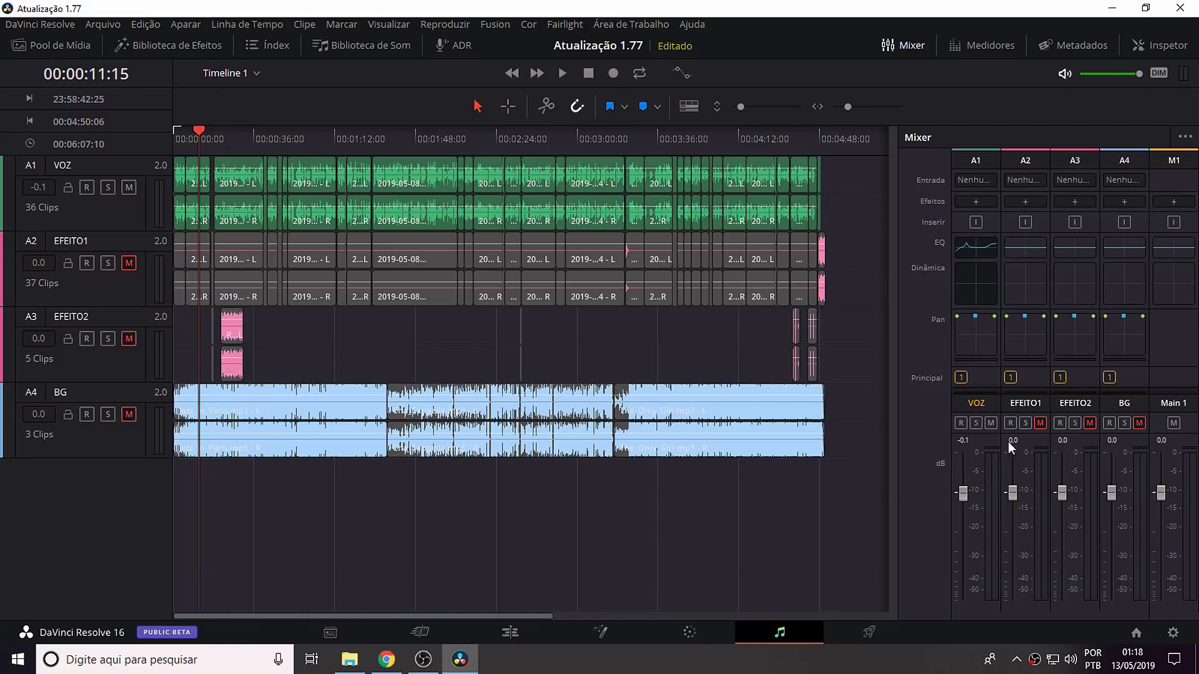
{"action": "left_click_drag", "start_coordinate": [1012, 493], "coordinate": [1027, 541]}
{"action": "left_click_drag", "start_coordinate": [1063, 495], "coordinate": [1066, 533]}
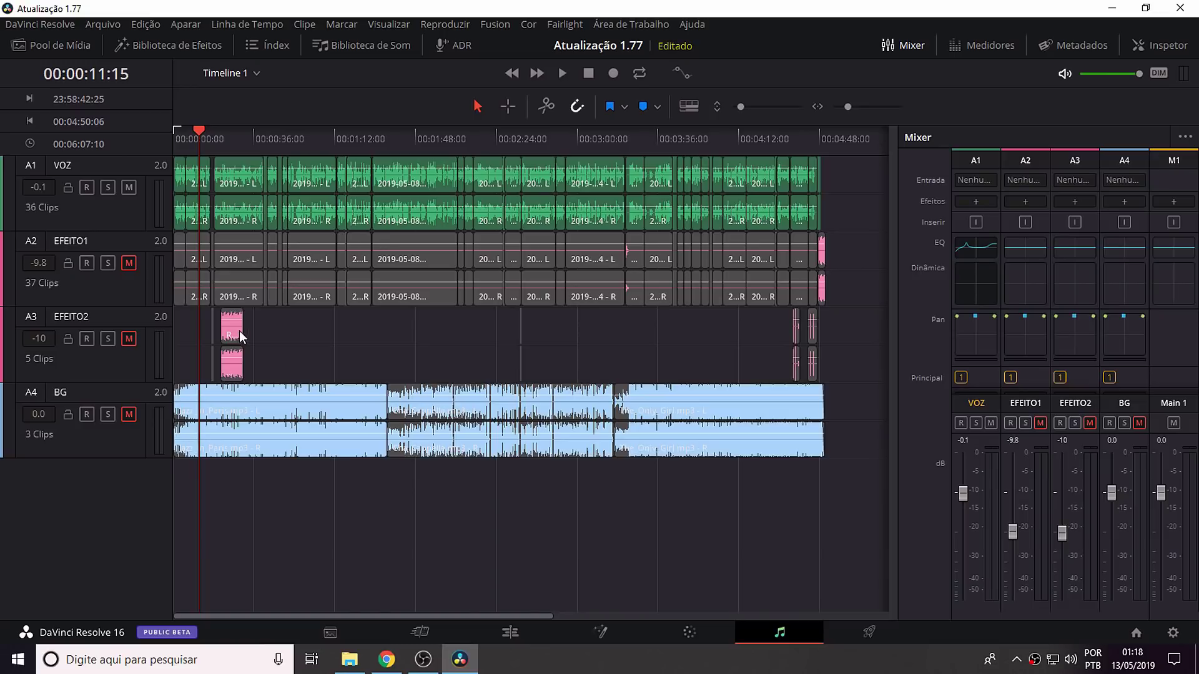
{"action": "key", "text": "space"}
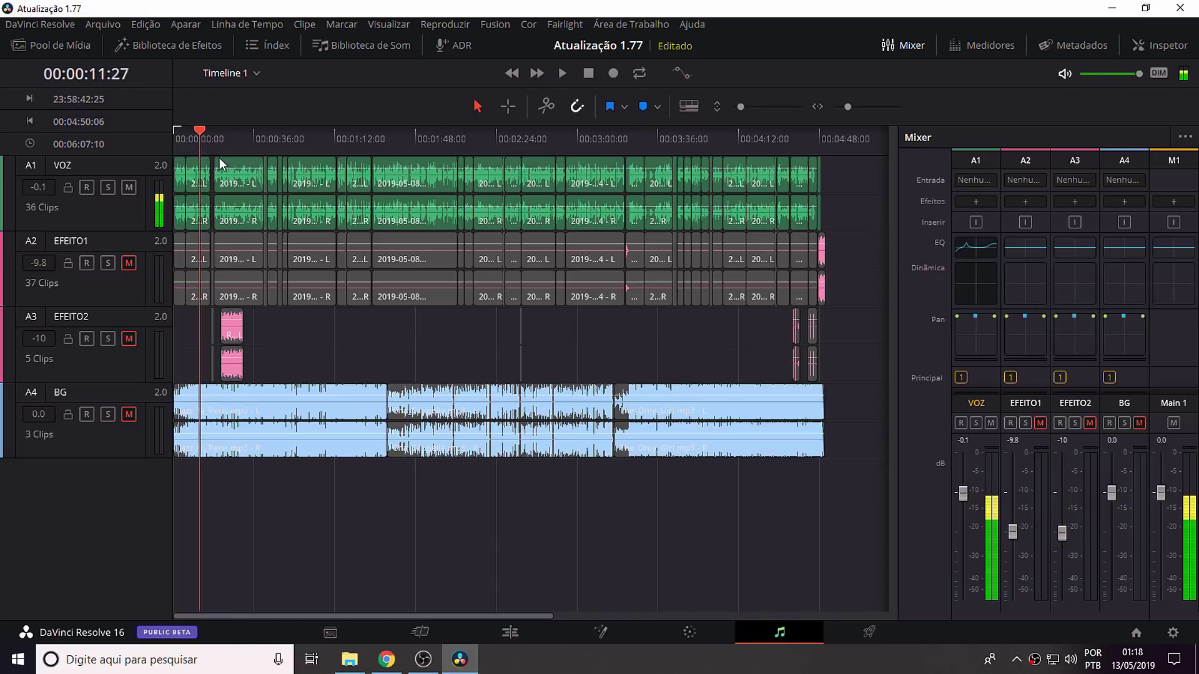
{"action": "key", "text": "space"}
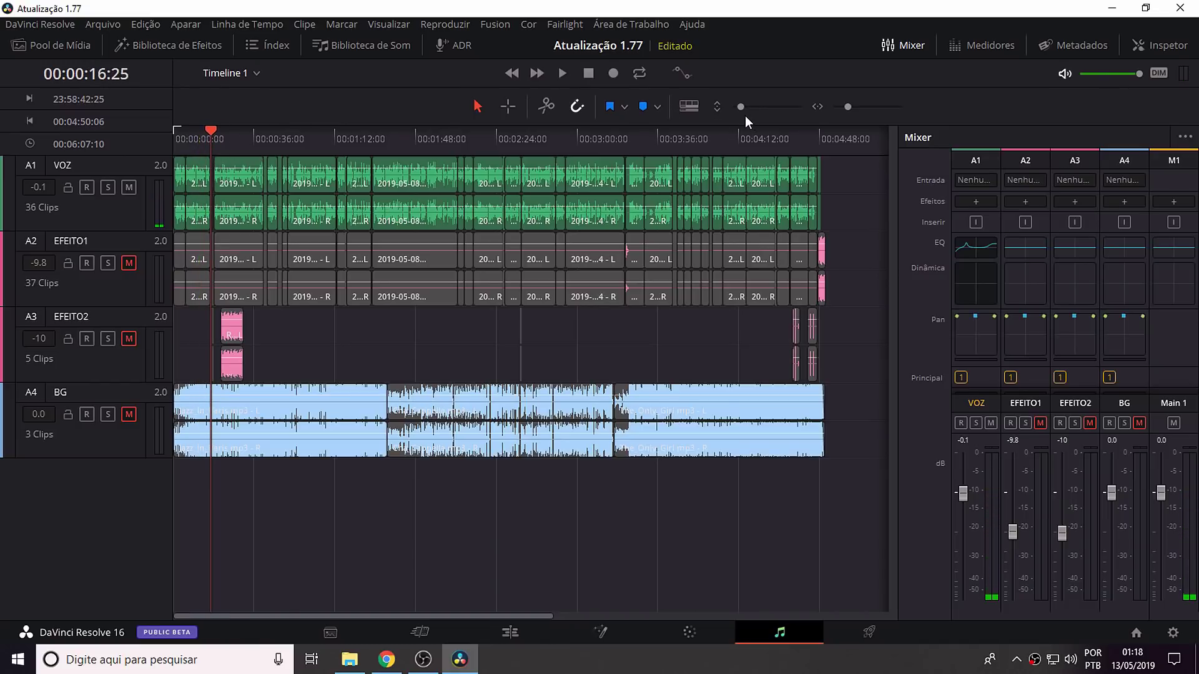
{"action": "key", "text": "shift+z"}
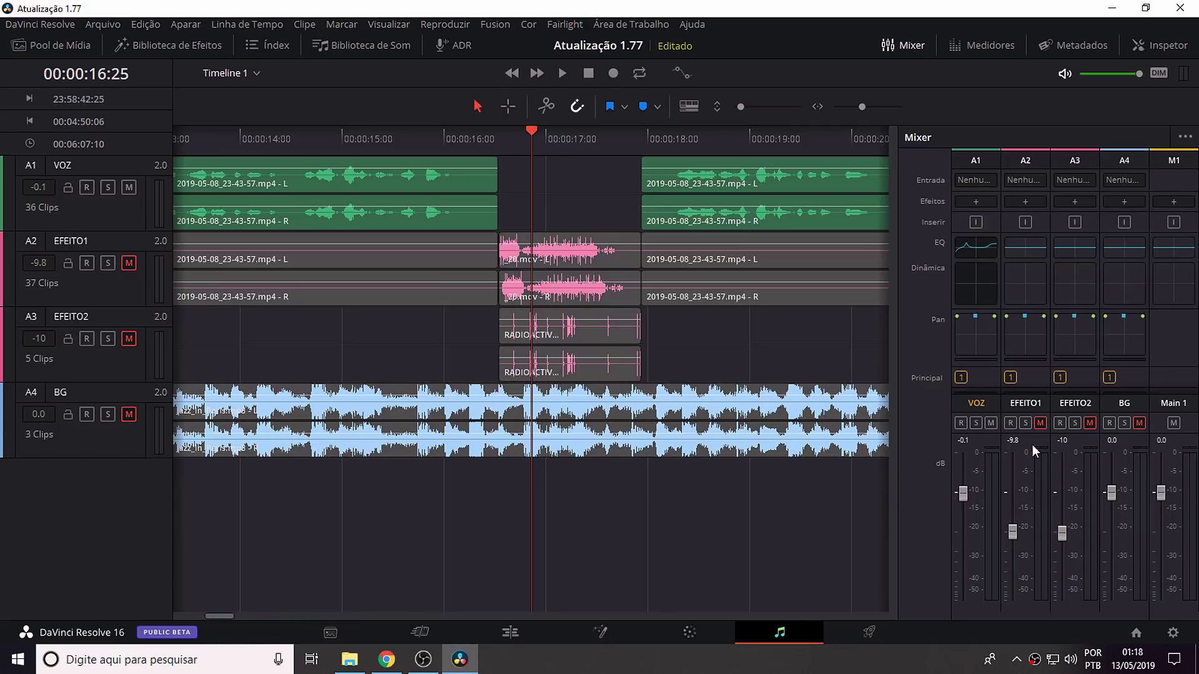
{"action": "left_click_drag", "start_coordinate": [1062, 532], "coordinate": [1065, 557]}
Check the 20.mov clip's settings, unmute EFEITO1, and show the level meters again.
{"action": "left_click", "coordinate": [586, 259]}
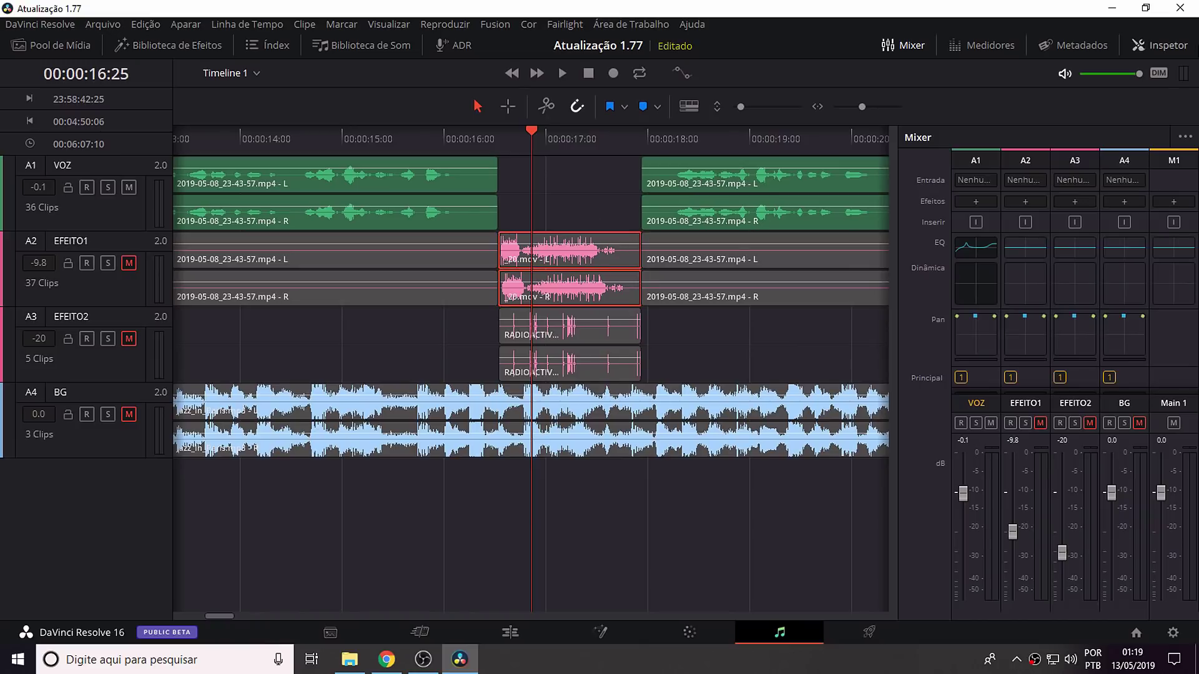
{"action": "left_click", "coordinate": [1160, 45]}
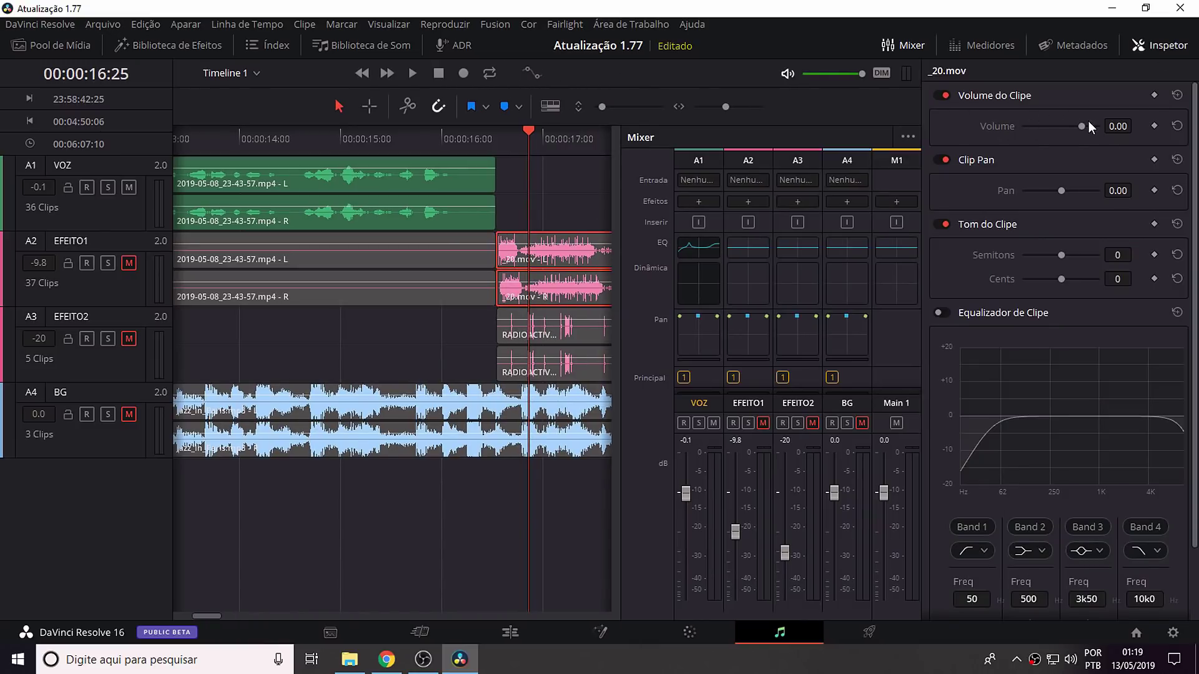
{"action": "left_click", "coordinate": [1171, 50]}
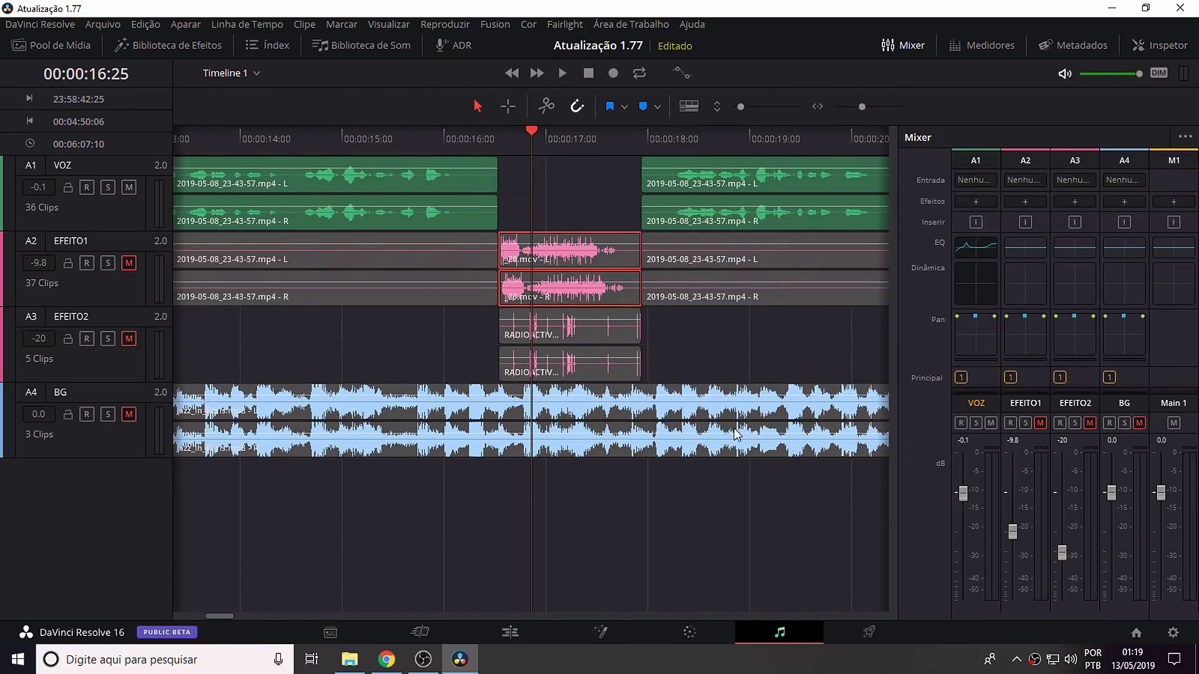
{"action": "key", "text": "shift+z"}
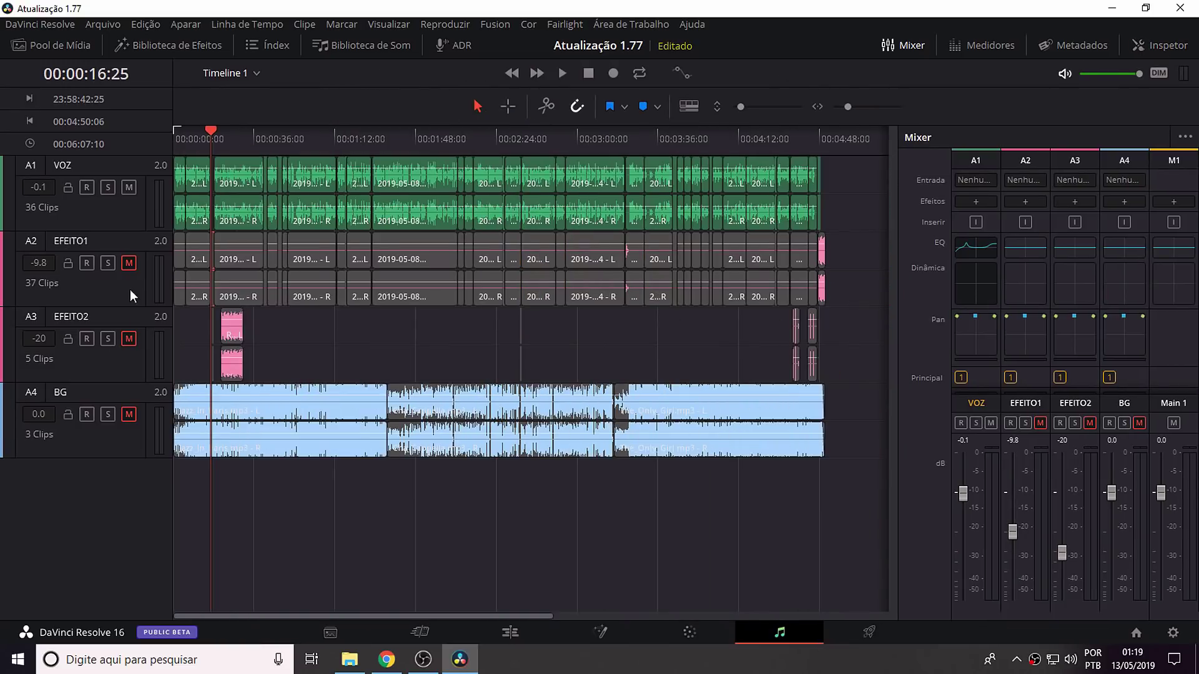
{"action": "left_click", "coordinate": [128, 266]}
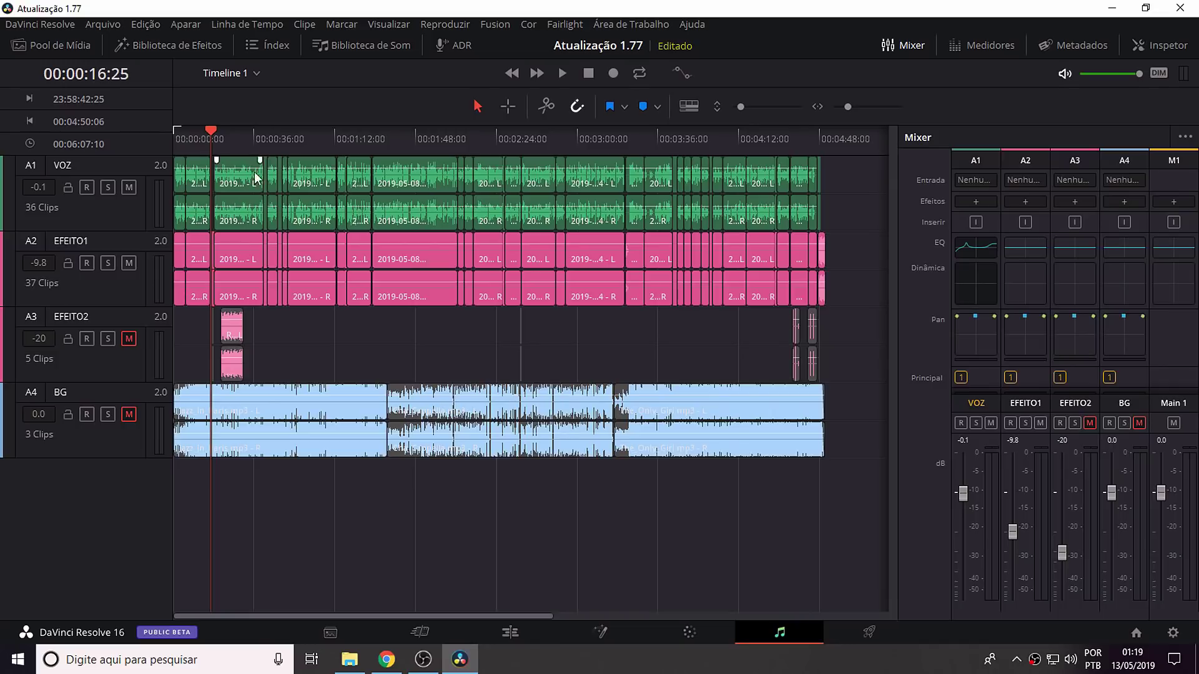
{"action": "key", "text": "shift+z"}
{"action": "left_click", "coordinate": [987, 44]}
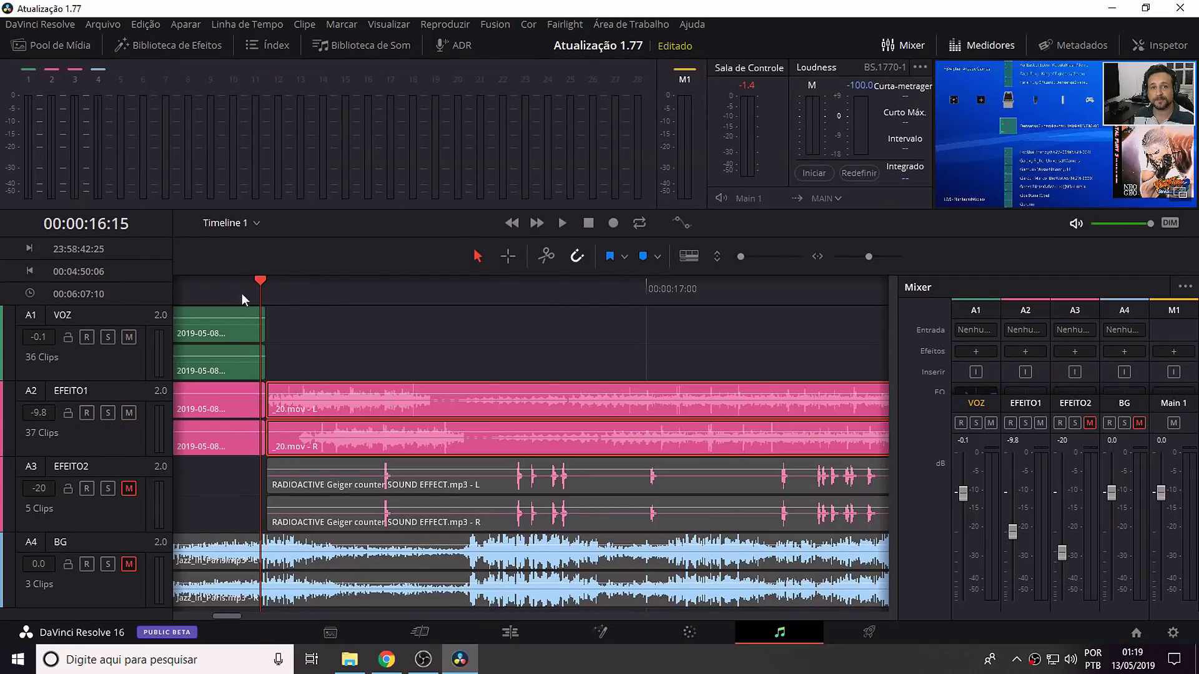
Replay the effect section and lower the EFEITO1 track to -19 dB.
{"action": "left_click_drag", "start_coordinate": [235, 286], "coordinate": [151, 295]}
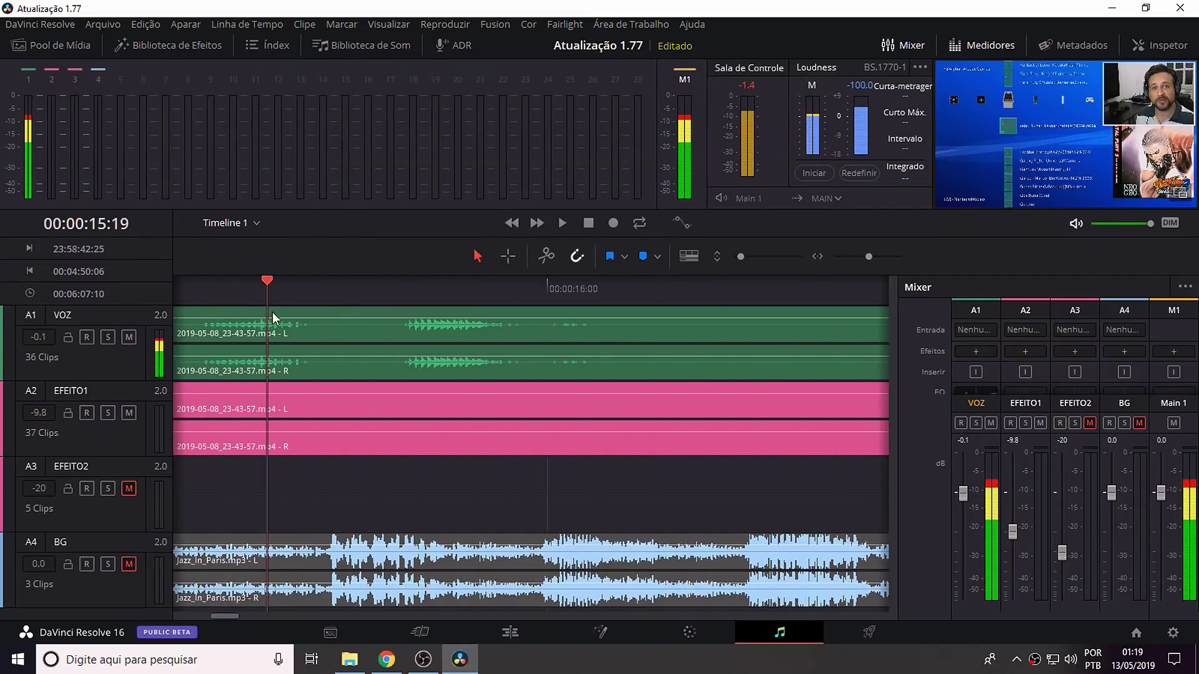
{"action": "key", "text": "space"}
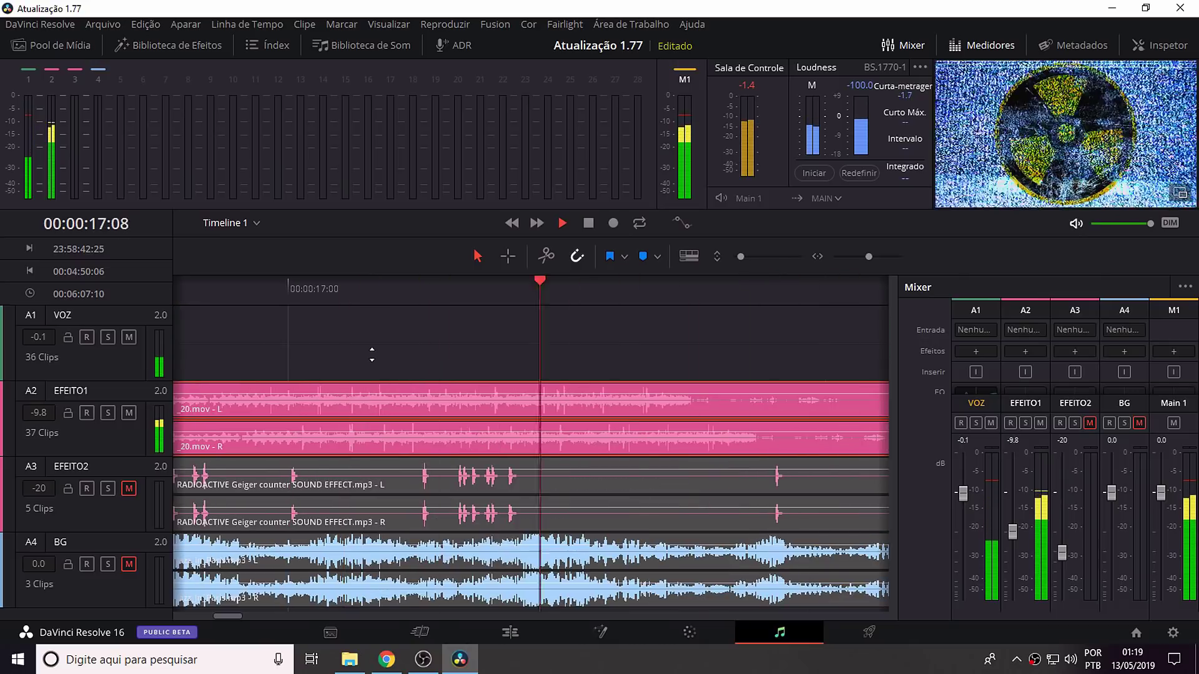
{"action": "key", "text": "space"}
{"action": "mouse_move", "coordinate": [468, 288]}
{"action": "left_mouse_down"}
{"action": "mouse_move", "coordinate": [131, 301]}
{"action": "mouse_move", "coordinate": [352, 310]}
{"action": "left_mouse_up"}
{"action": "key", "text": "space"}
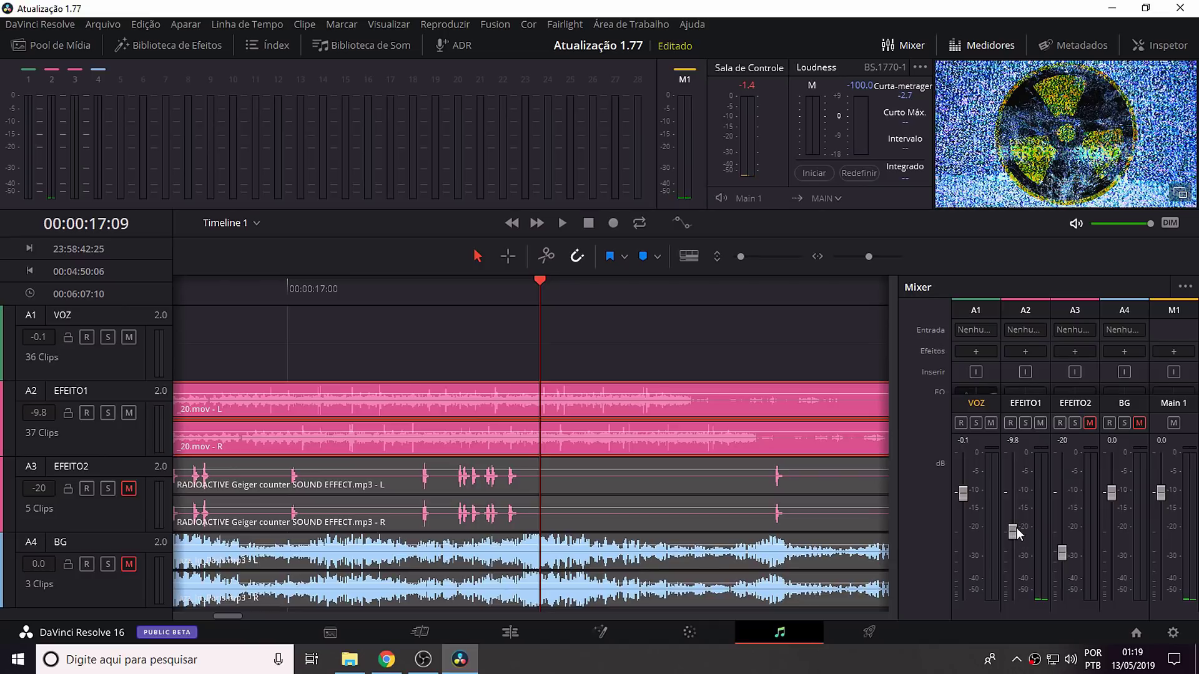
{"action": "left_click_drag", "start_coordinate": [1016, 534], "coordinate": [1016, 543]}
{"action": "left_click_drag", "start_coordinate": [249, 288], "coordinate": [217, 322]}
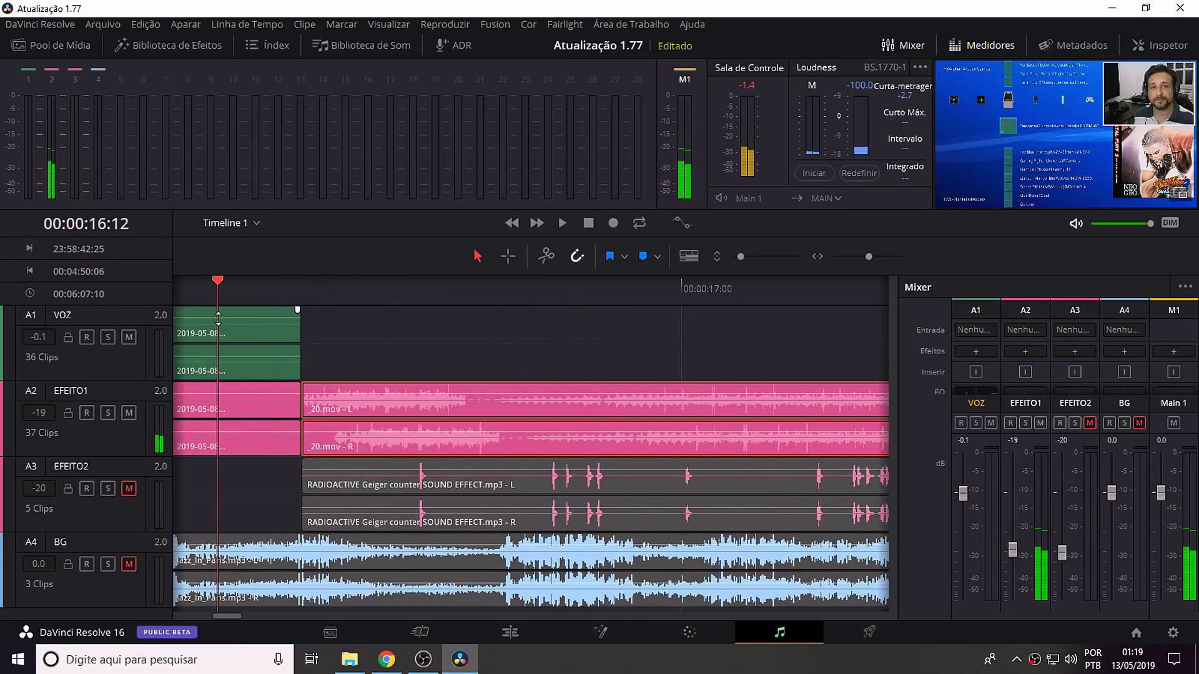
{"action": "key", "text": "space"}
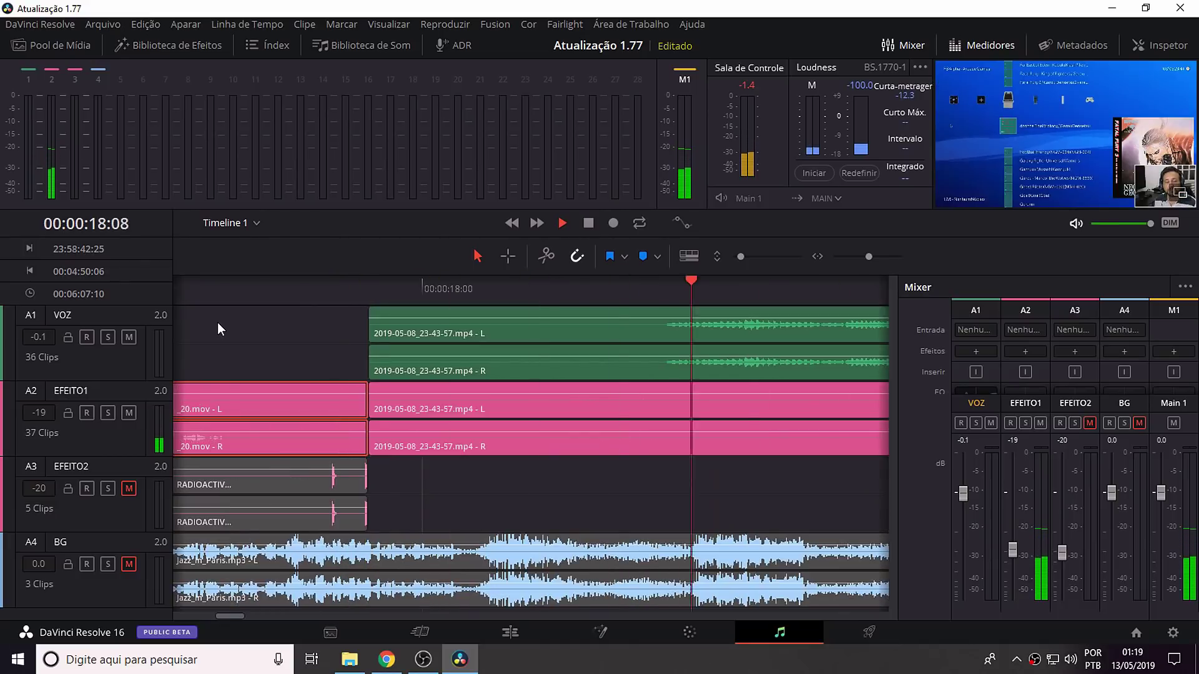
{"action": "key", "text": "space"}
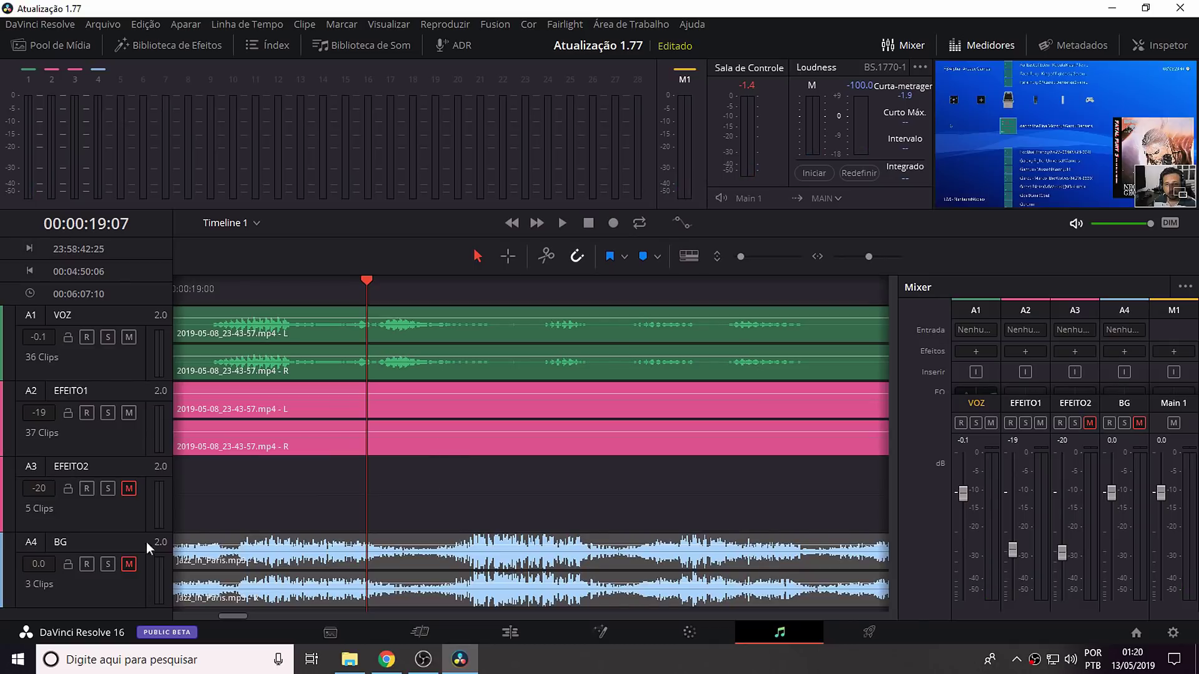
Unmute and solo EFEITO2, then play the effect section to hear it alone.
{"action": "left_click", "coordinate": [129, 493]}
{"action": "key", "text": "j"}
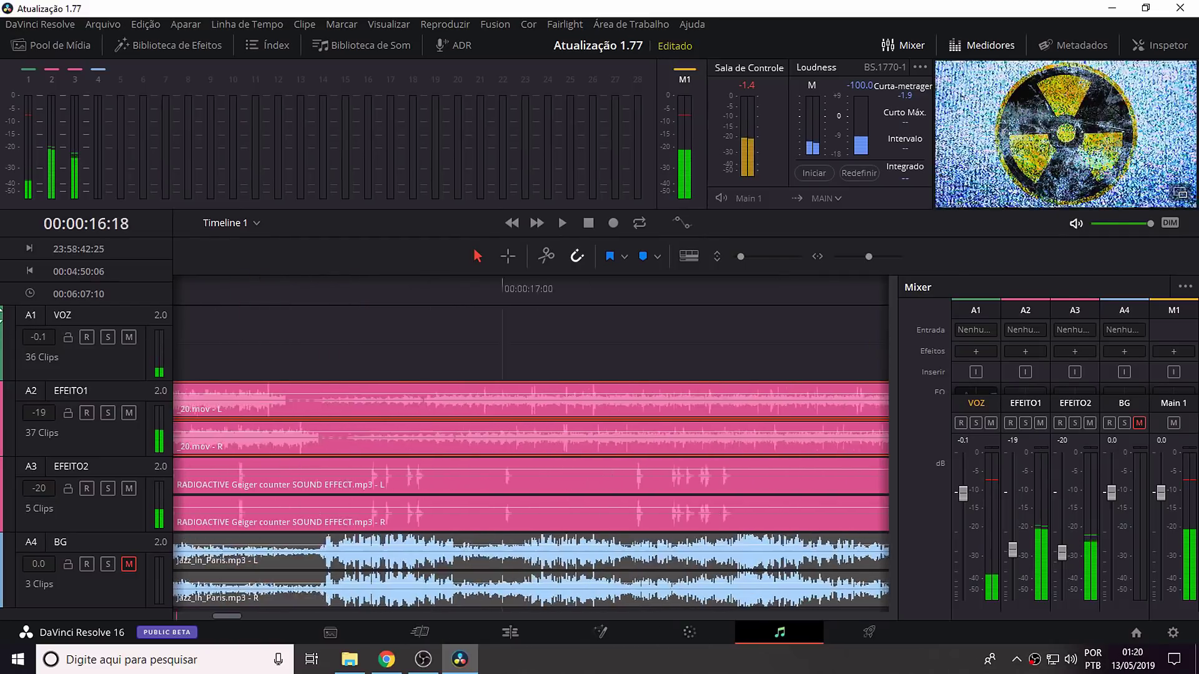
{"action": "left_click", "coordinate": [107, 485]}
{"action": "key", "text": "space"}
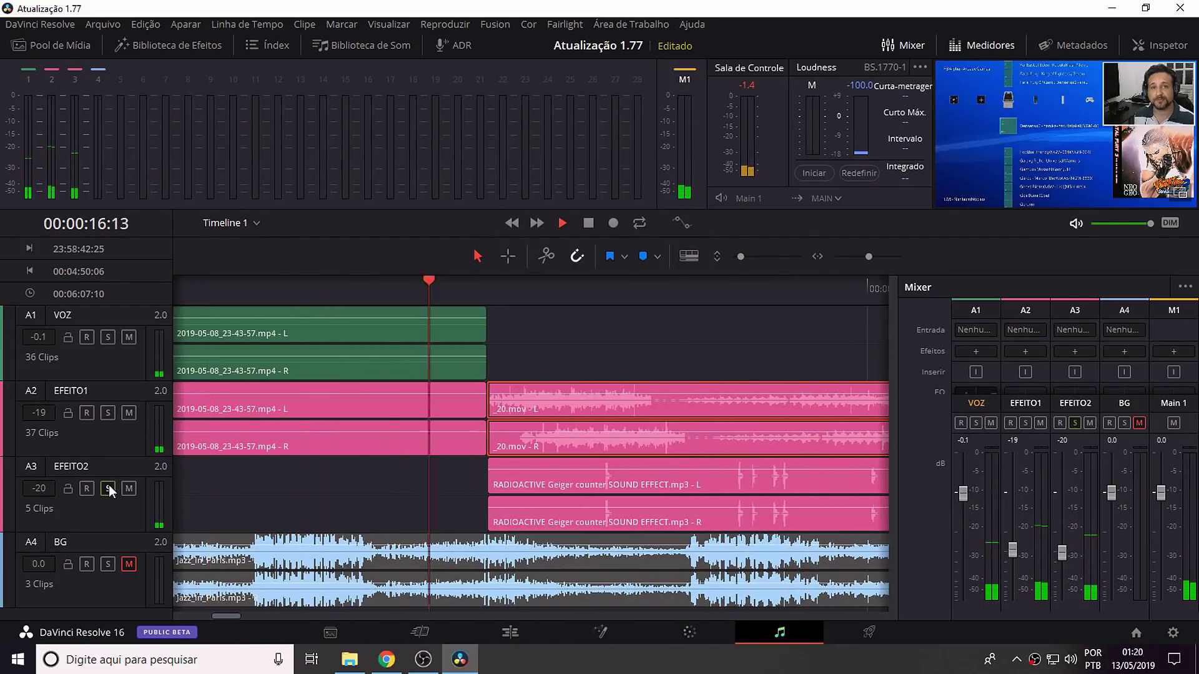
{"action": "key", "text": "space"}
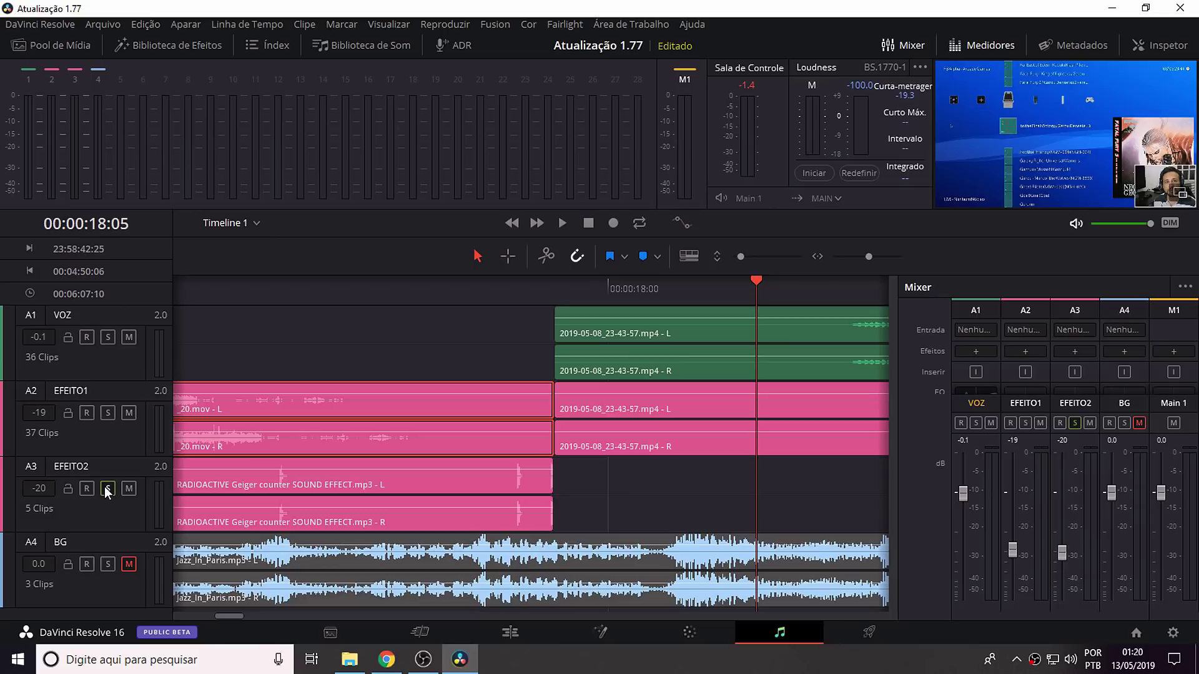
Unmute the BG music track and solo it to hear the music alone.
{"action": "left_click", "coordinate": [128, 564]}
{"action": "left_click", "coordinate": [107, 564]}
{"action": "left_click", "coordinate": [107, 489]}
{"action": "key", "text": "space"}
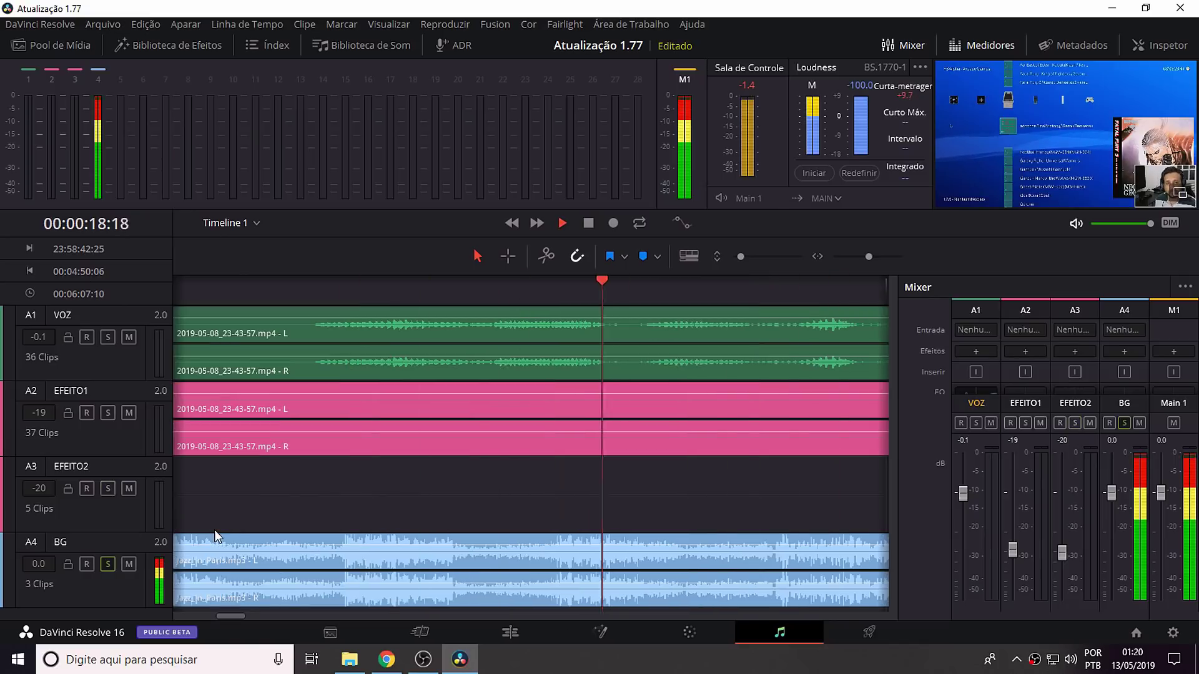
Move the solo back to EFEITO2, then to the VOZ track, previewing each.
{"action": "left_click", "coordinate": [109, 488]}
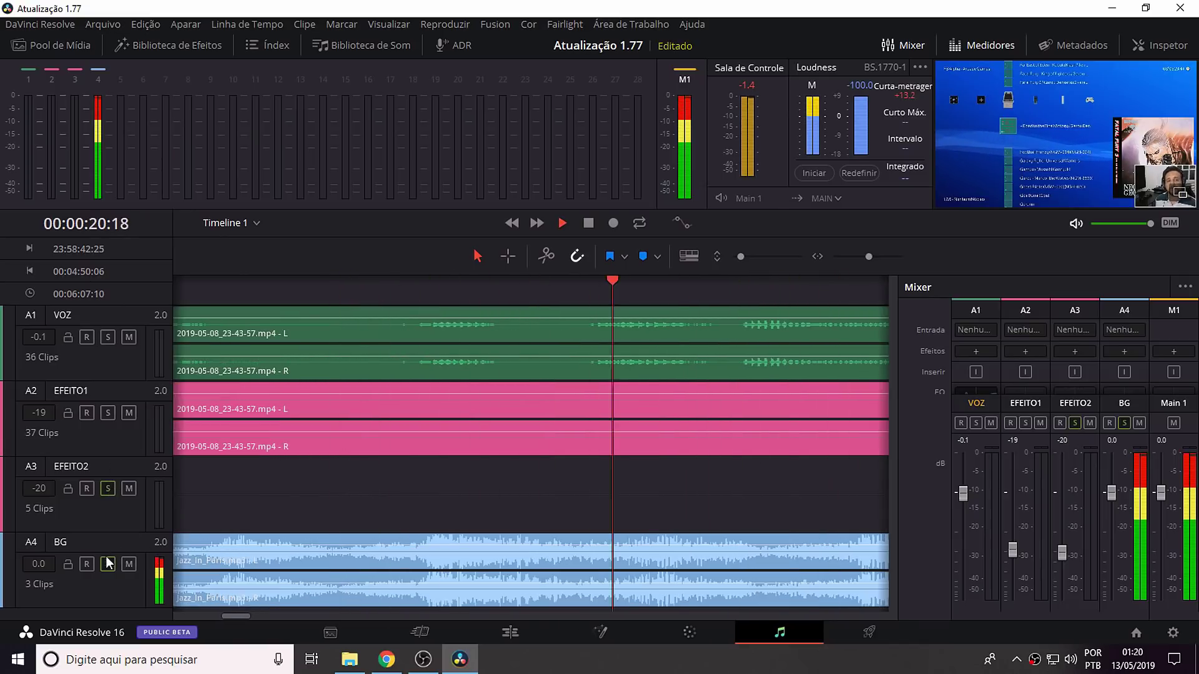
{"action": "left_click", "coordinate": [108, 563]}
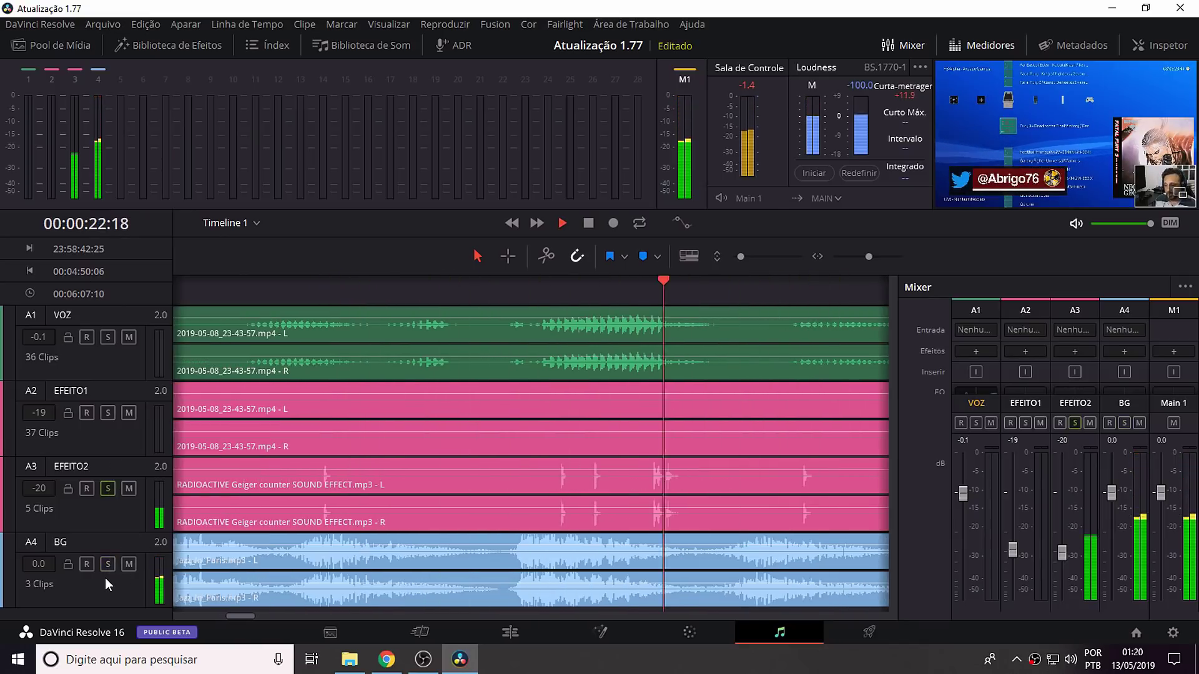
{"action": "key", "text": "space"}
{"action": "left_click", "coordinate": [108, 488]}
{"action": "left_click", "coordinate": [107, 337]}
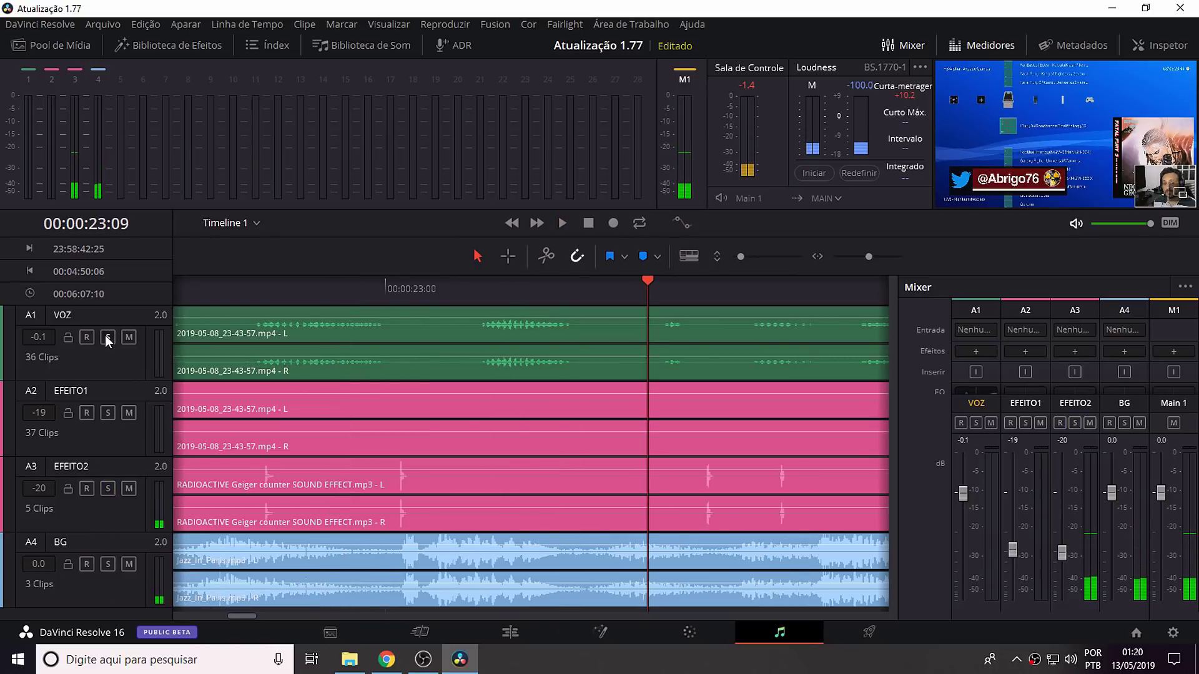
{"action": "key", "text": "space"}
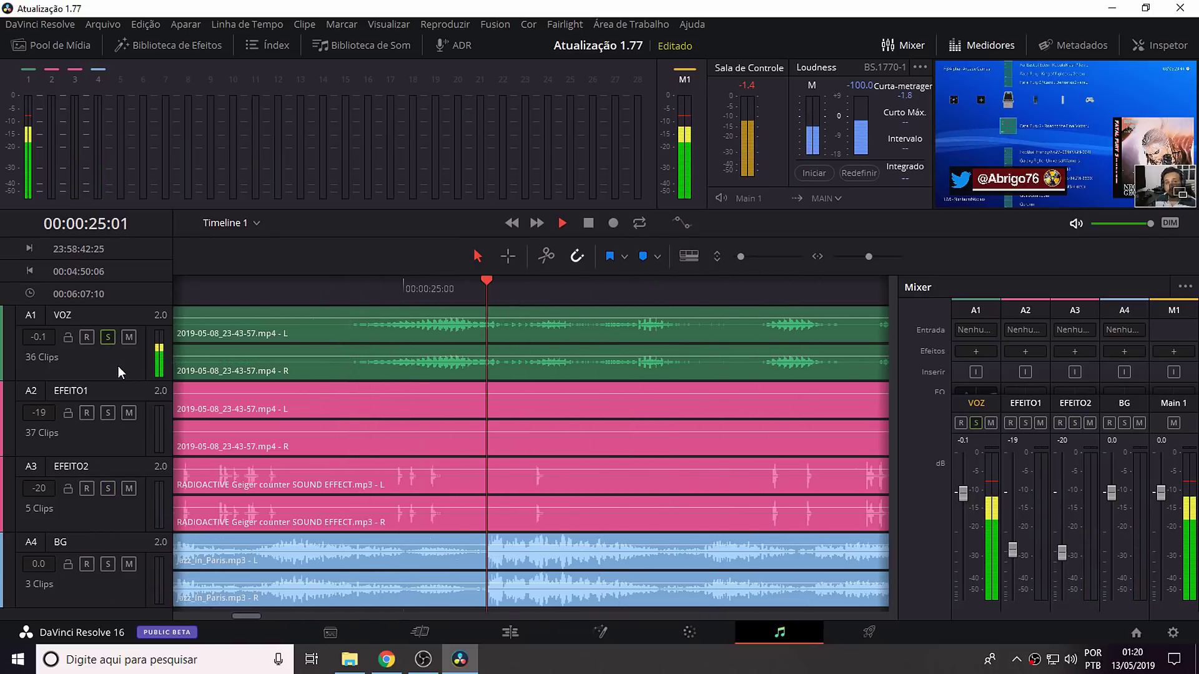
{"action": "key", "text": "space"}
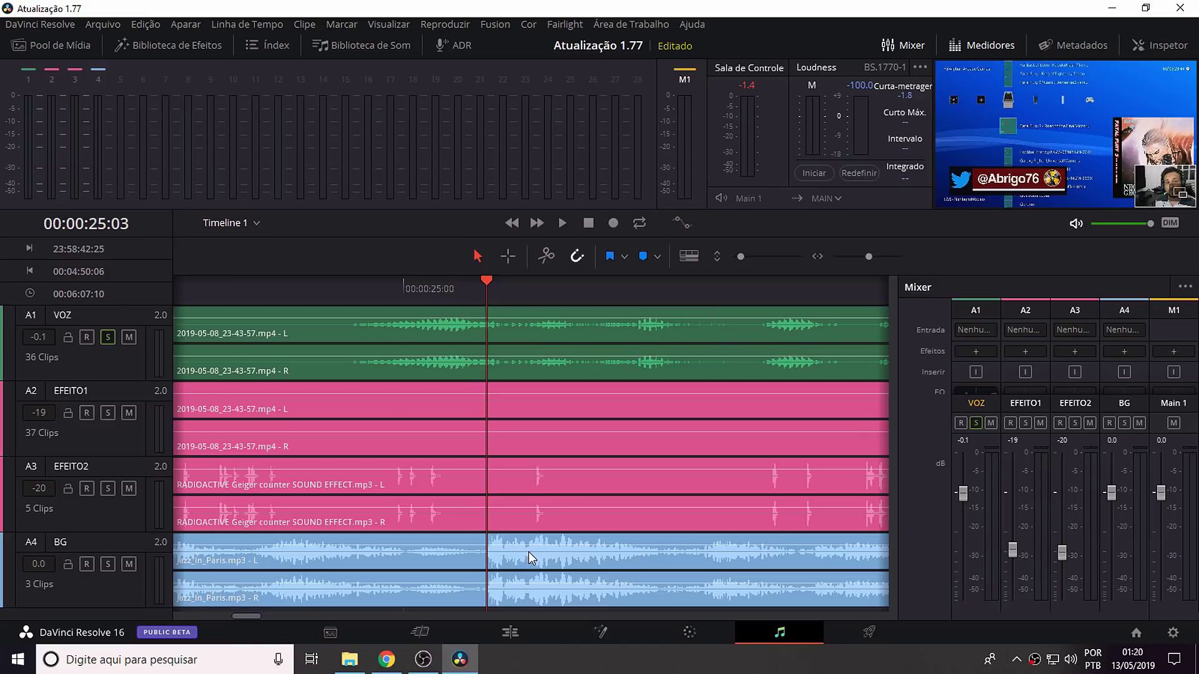
Hide the level meters and bring the mixer back beside the timeline.
{"action": "left_click", "coordinate": [903, 45]}
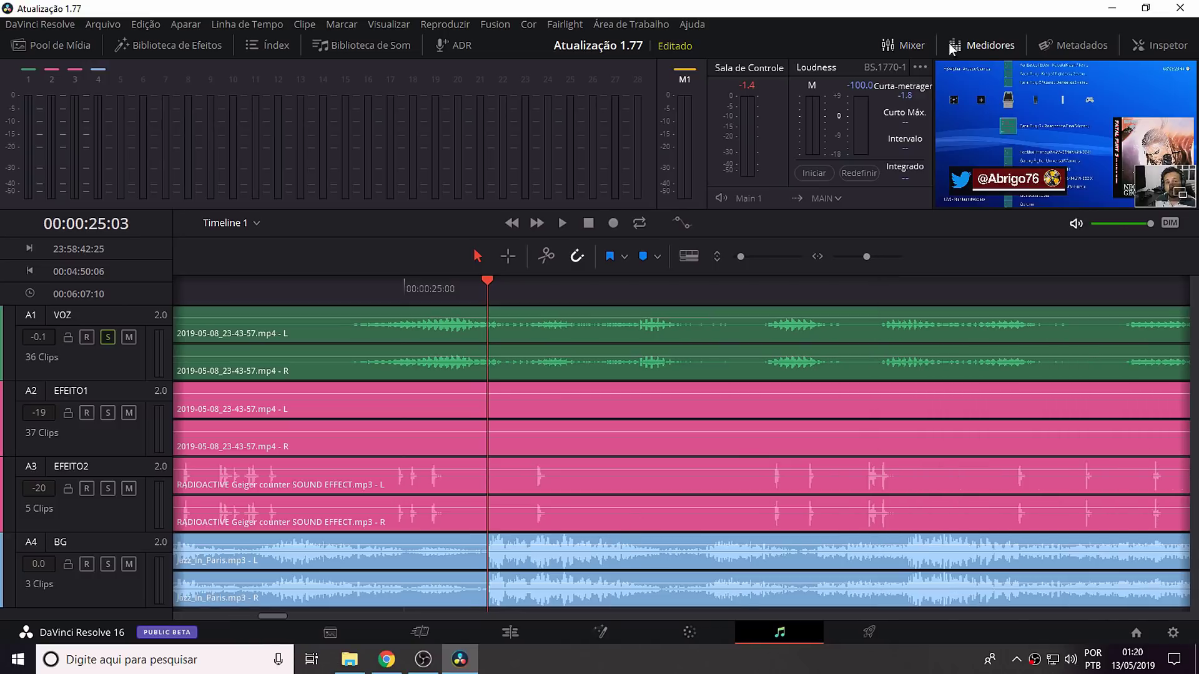
{"action": "left_click", "coordinate": [977, 45]}
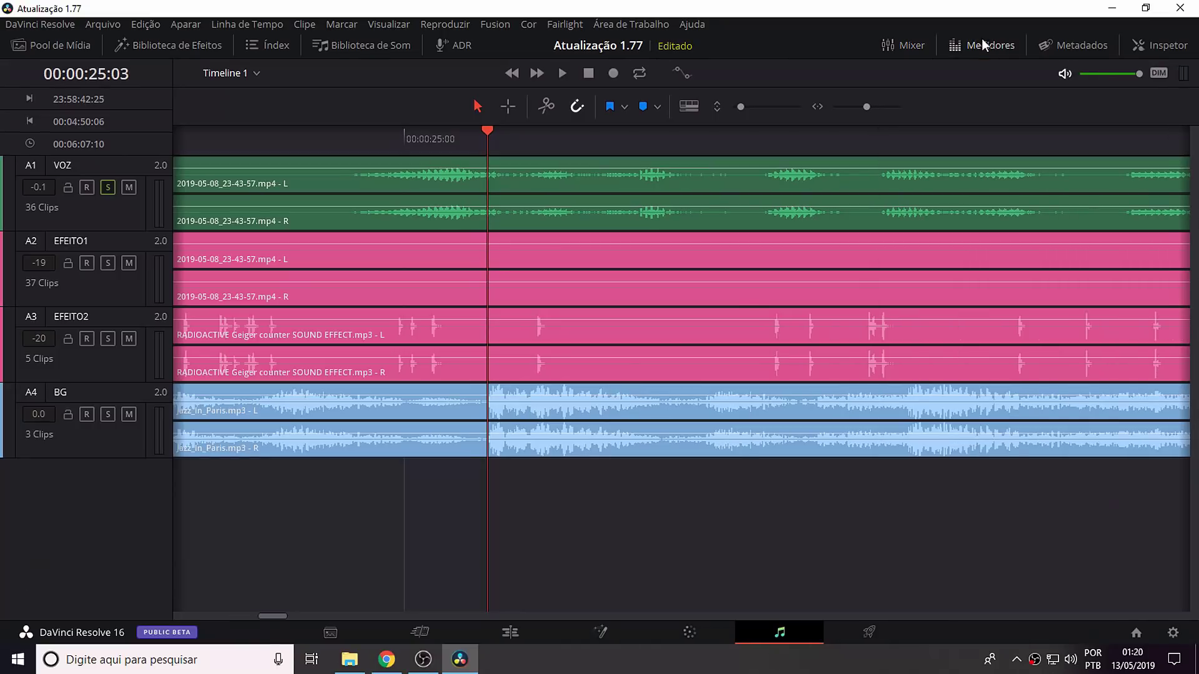
{"action": "left_click", "coordinate": [903, 44]}
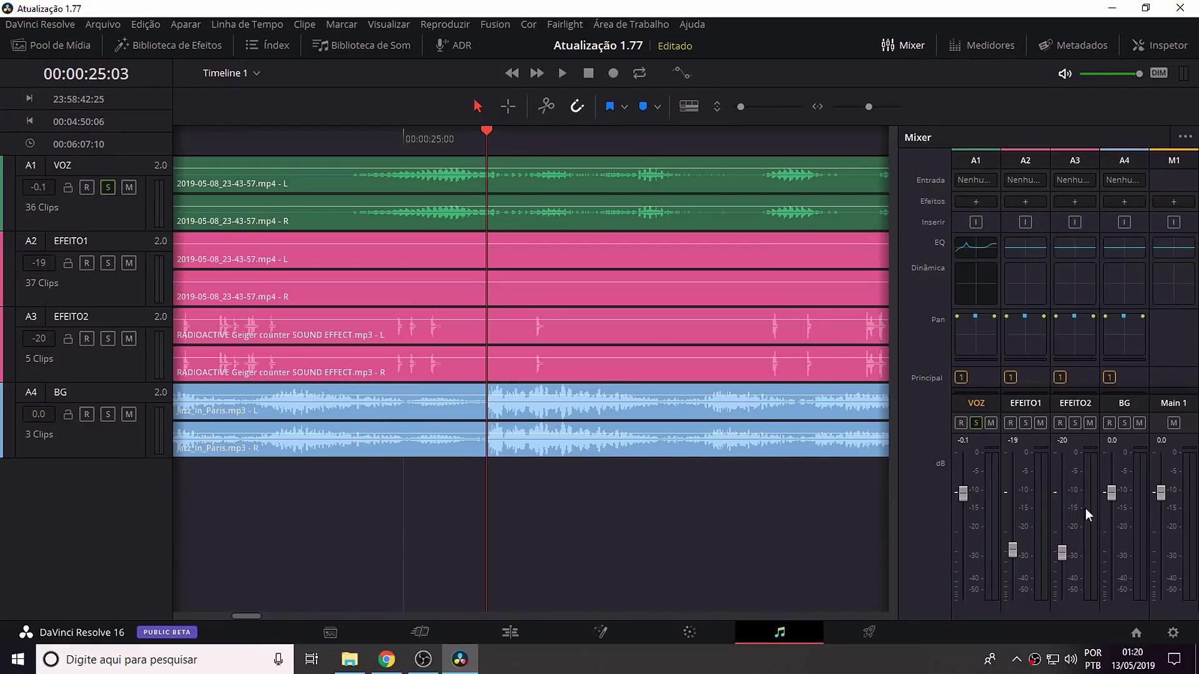
Lower the BG fader to -20 dB, review the mix in reverse, and return to the start.
{"action": "left_click_drag", "start_coordinate": [1107, 495], "coordinate": [1141, 553]}
{"action": "key", "text": "j"}
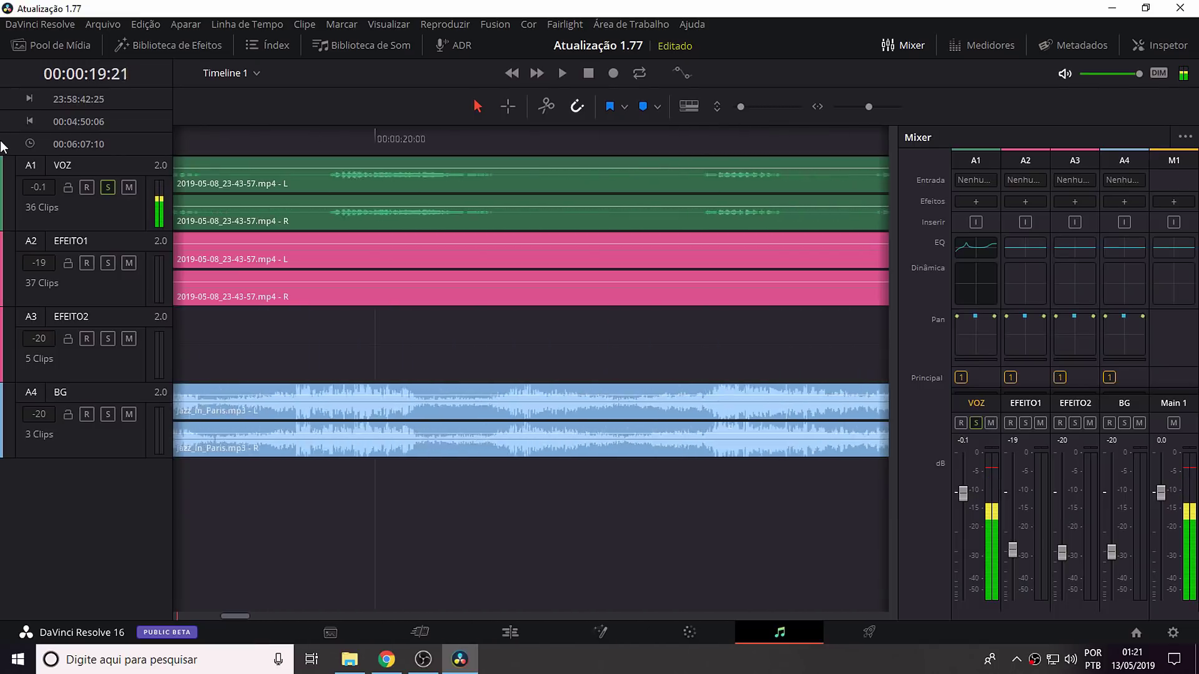
{"action": "key", "text": "k"}
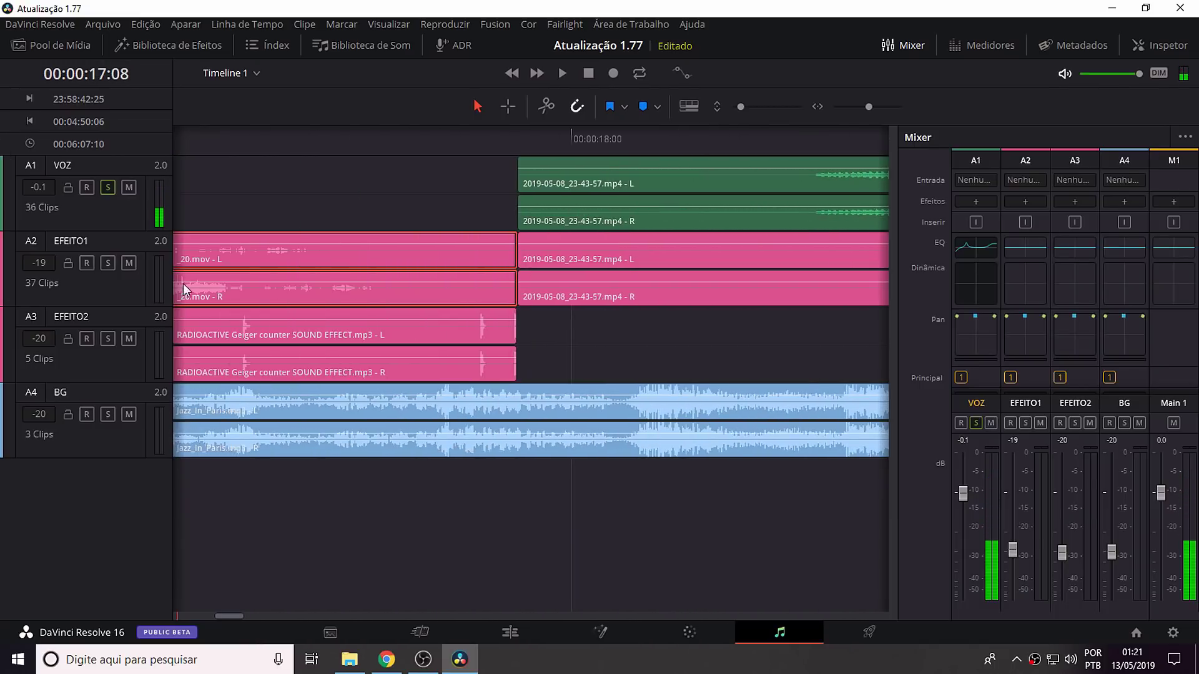
{"action": "left_click_drag", "start_coordinate": [232, 616], "coordinate": [141, 616]}
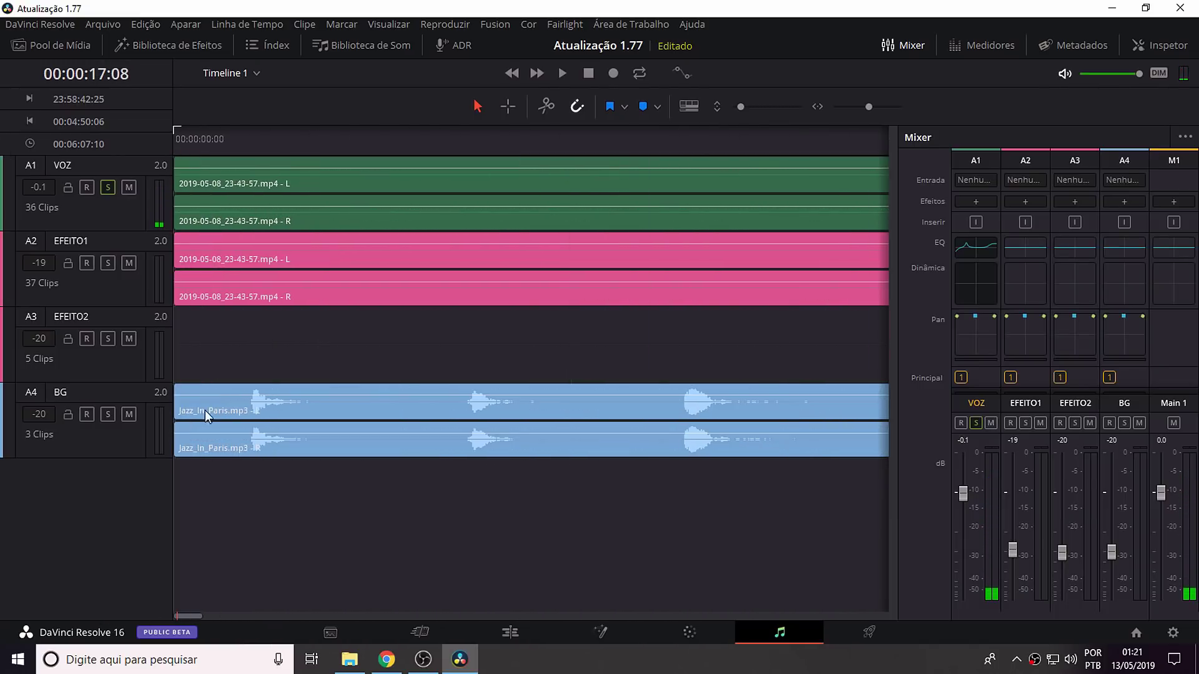
{"action": "key", "text": "Home"}
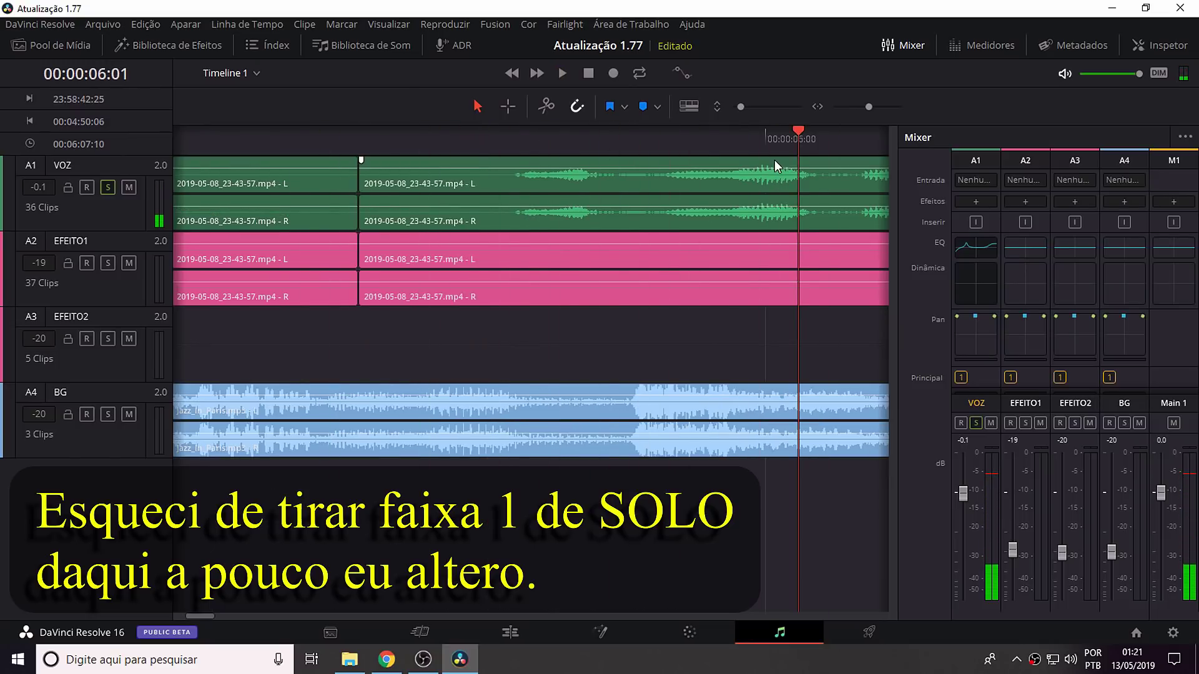
Fit the whole edit, return to the start, and apply a tighter zoom preset on the opening seconds.
{"action": "key", "text": "shift+z"}
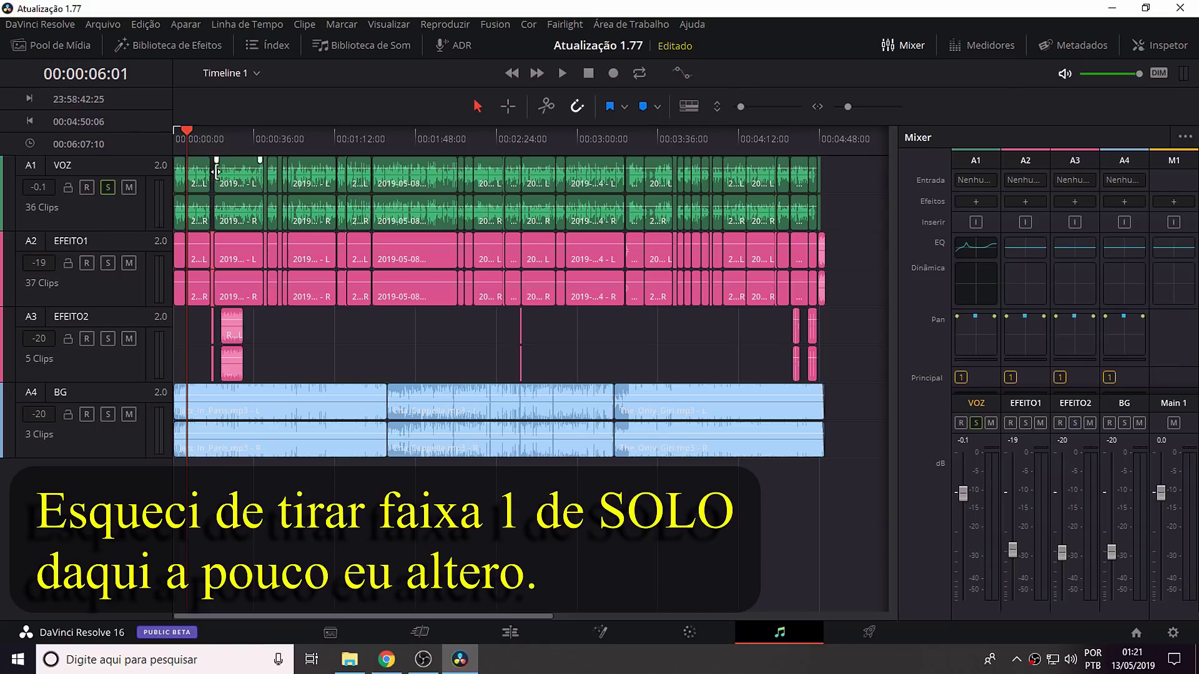
{"action": "left_click_drag", "start_coordinate": [204, 132], "coordinate": [156, 139]}
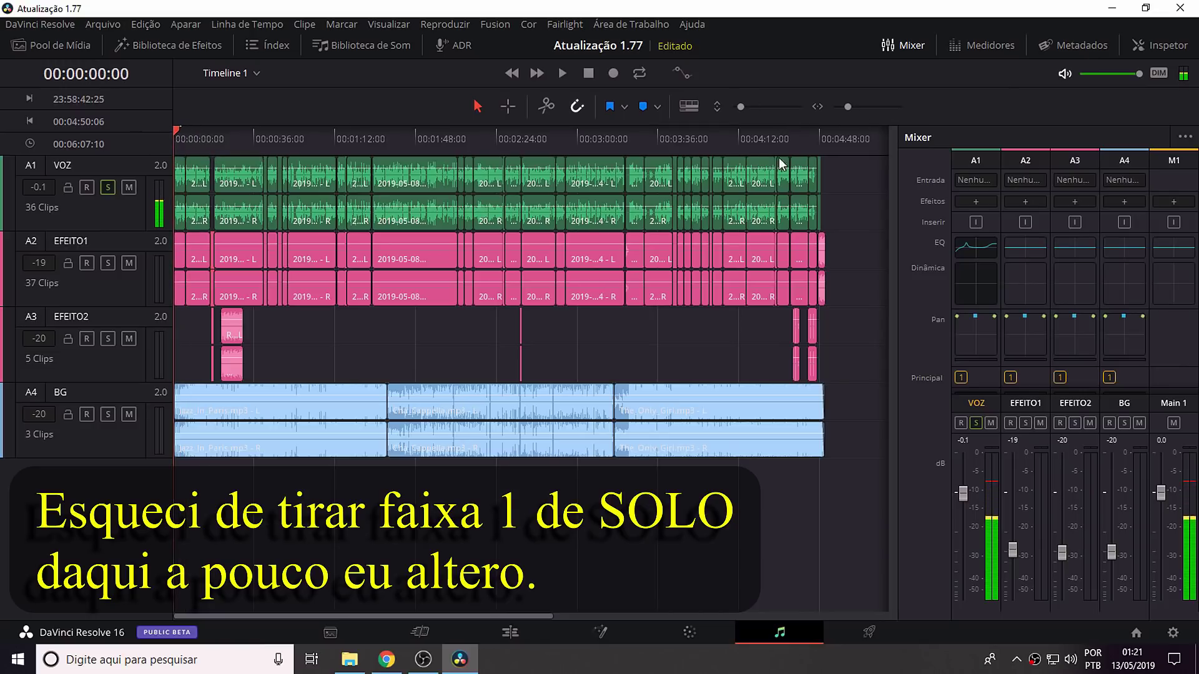
{"action": "left_click", "coordinate": [856, 110]}
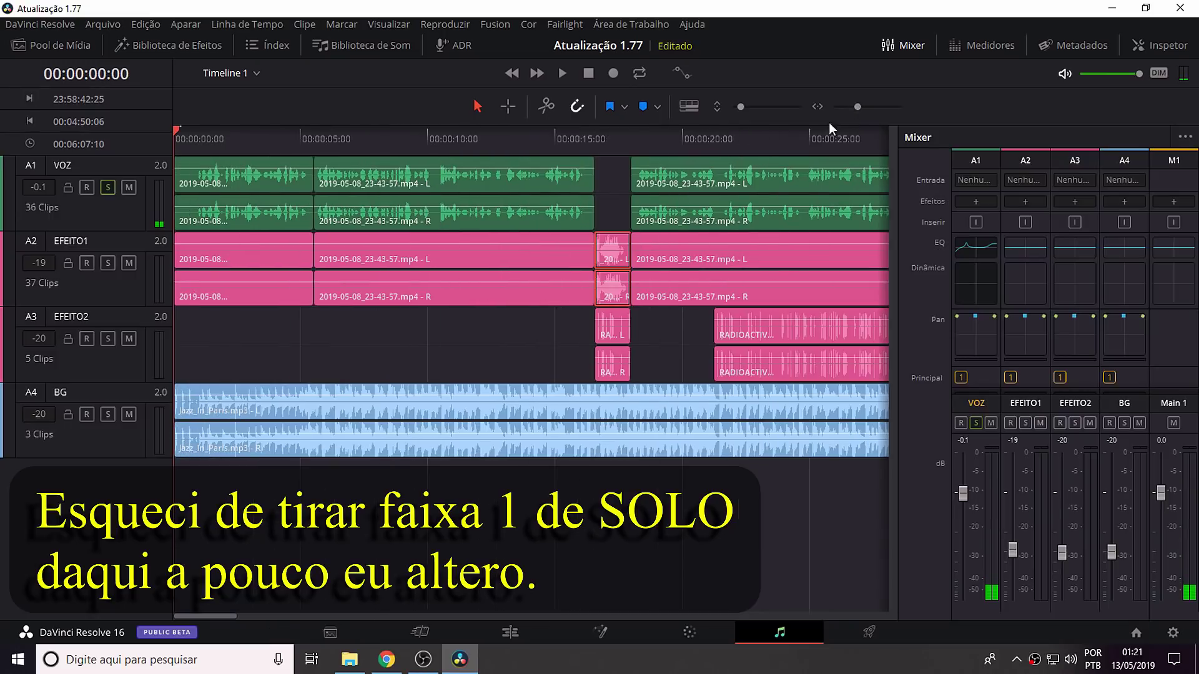
{"action": "left_click", "coordinate": [689, 107]}
{"action": "left_click", "coordinate": [685, 325]}
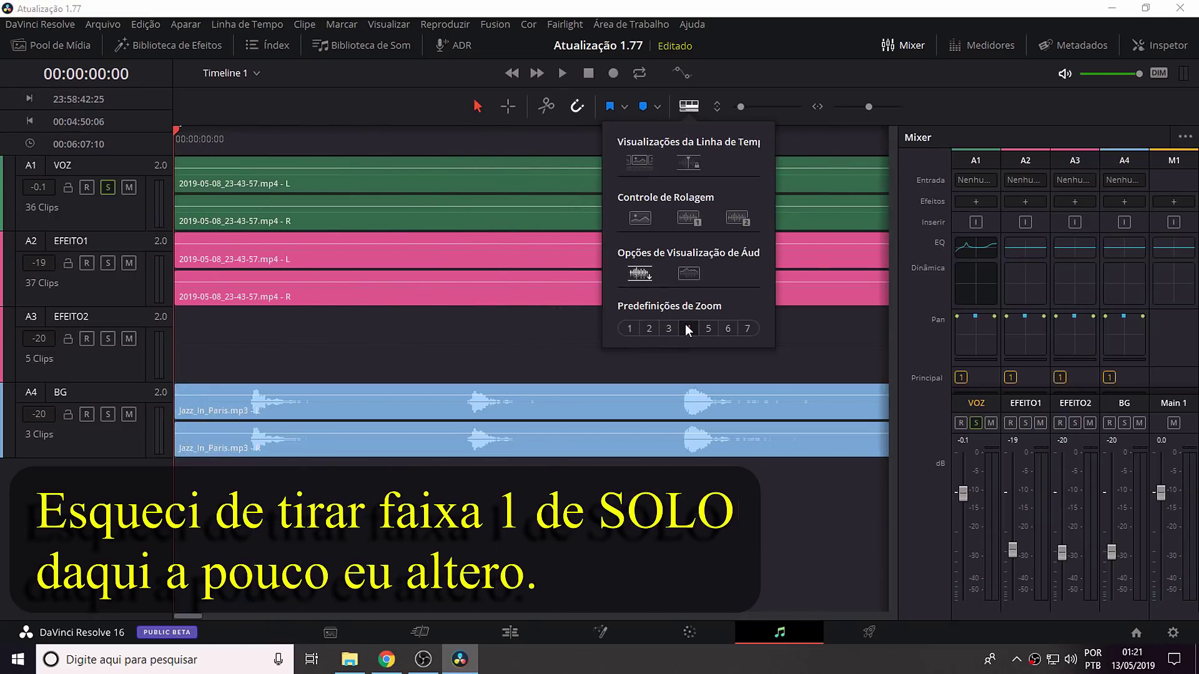
{"action": "left_click", "coordinate": [588, 240]}
Stop the playhead at 00:00:05:18 and select the Jazz_In_Paris clip on BG.
{"action": "key", "text": "space"}
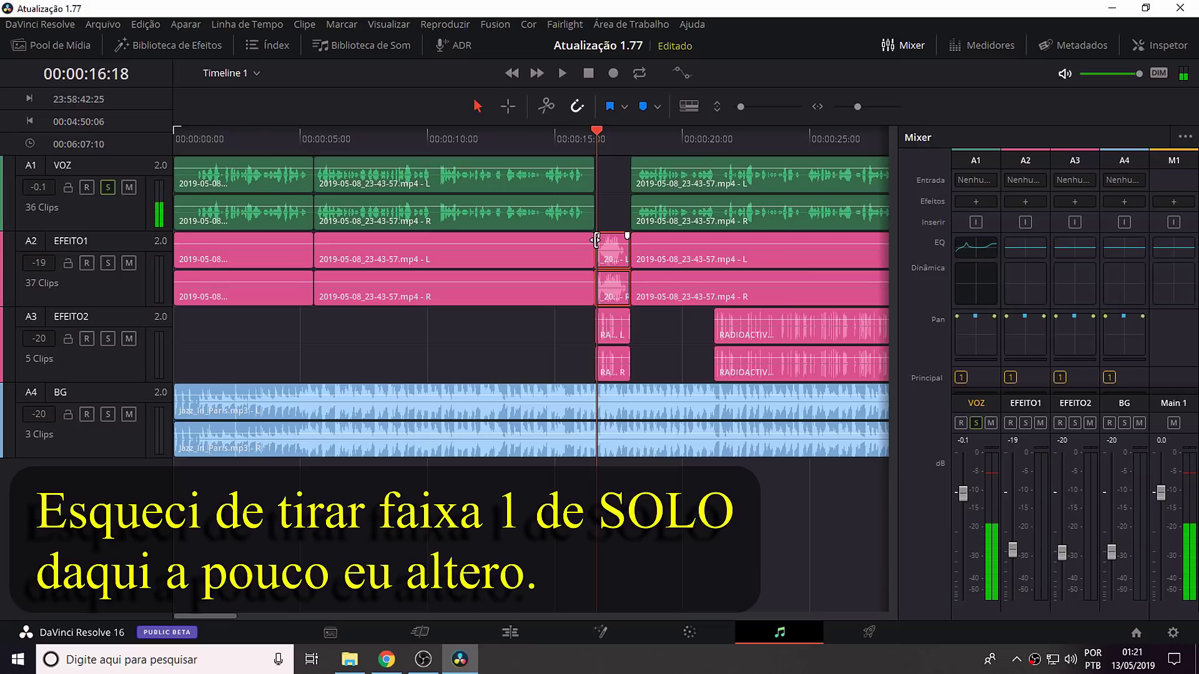
{"action": "key", "text": "j"}
{"action": "key", "text": "l"}
{"action": "key", "text": "k"}
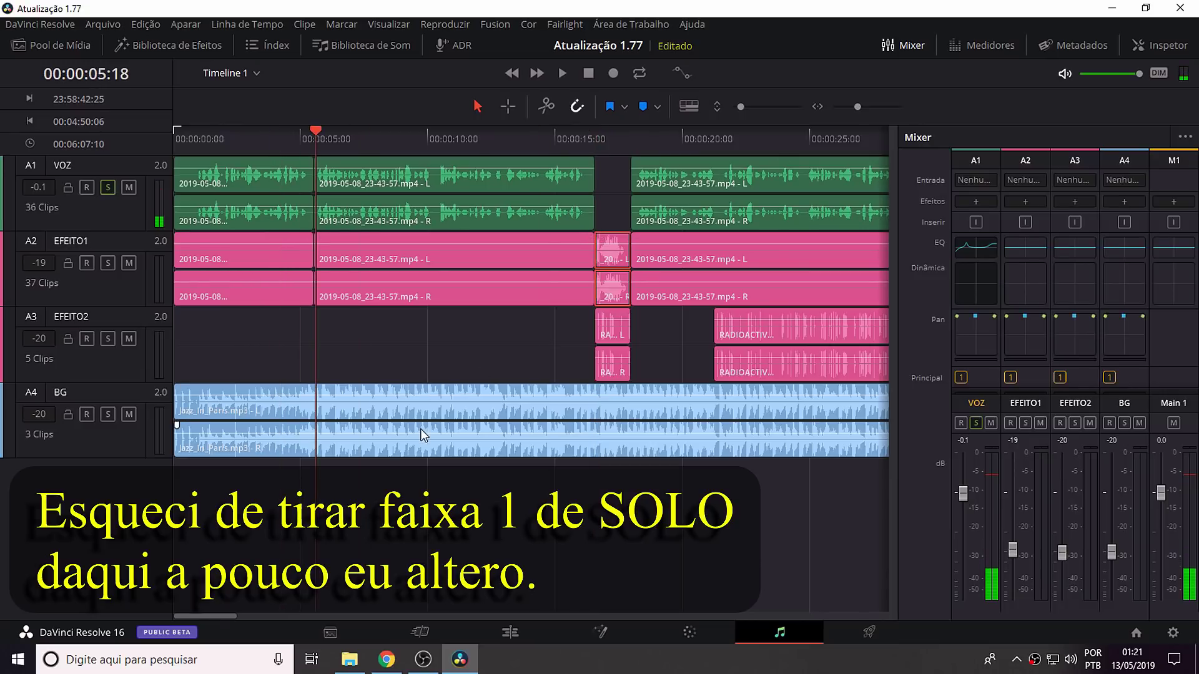
{"action": "left_click", "coordinate": [422, 436]}
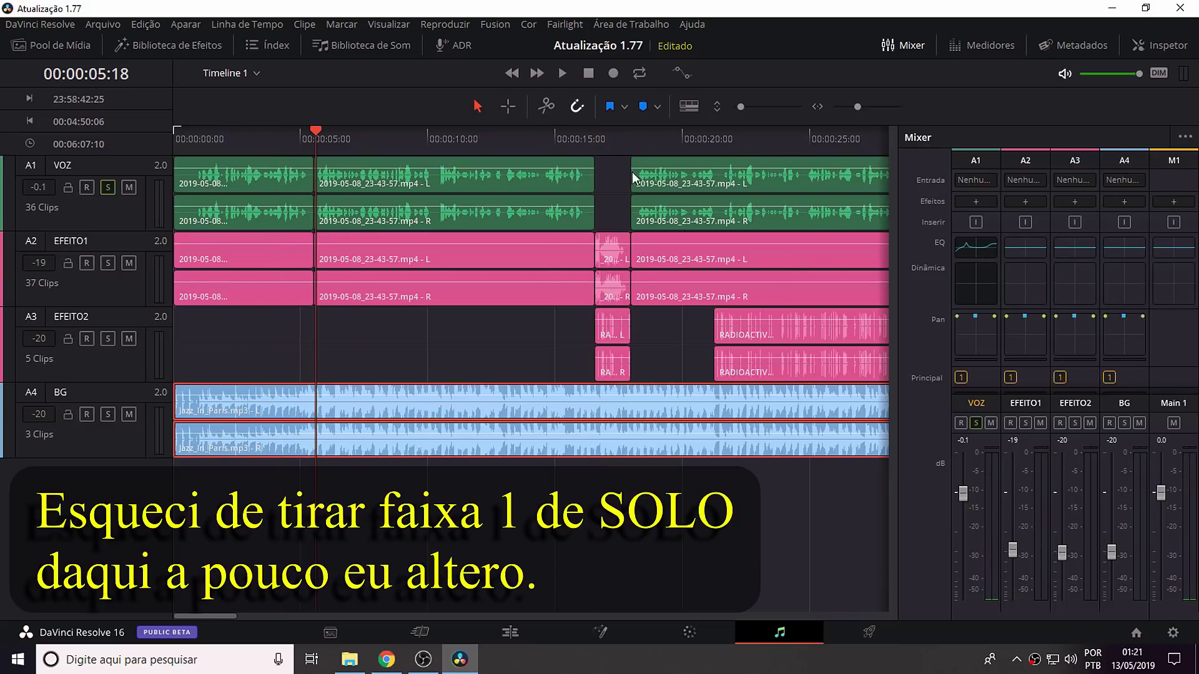
Keyframe Jazz_In_Paris volume at 00:00:05:18 and 00:00:06:18, setting the second to -12 dB, then preview.
{"action": "left_click", "coordinate": [1176, 46]}
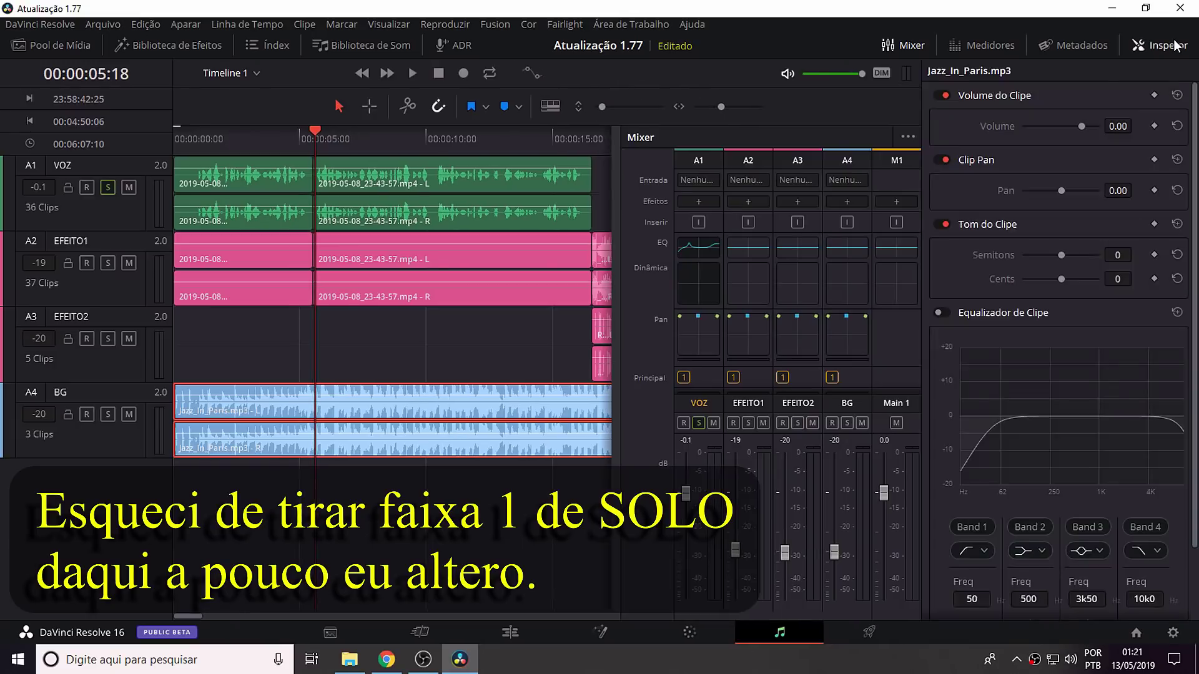
{"action": "left_click", "coordinate": [1154, 126]}
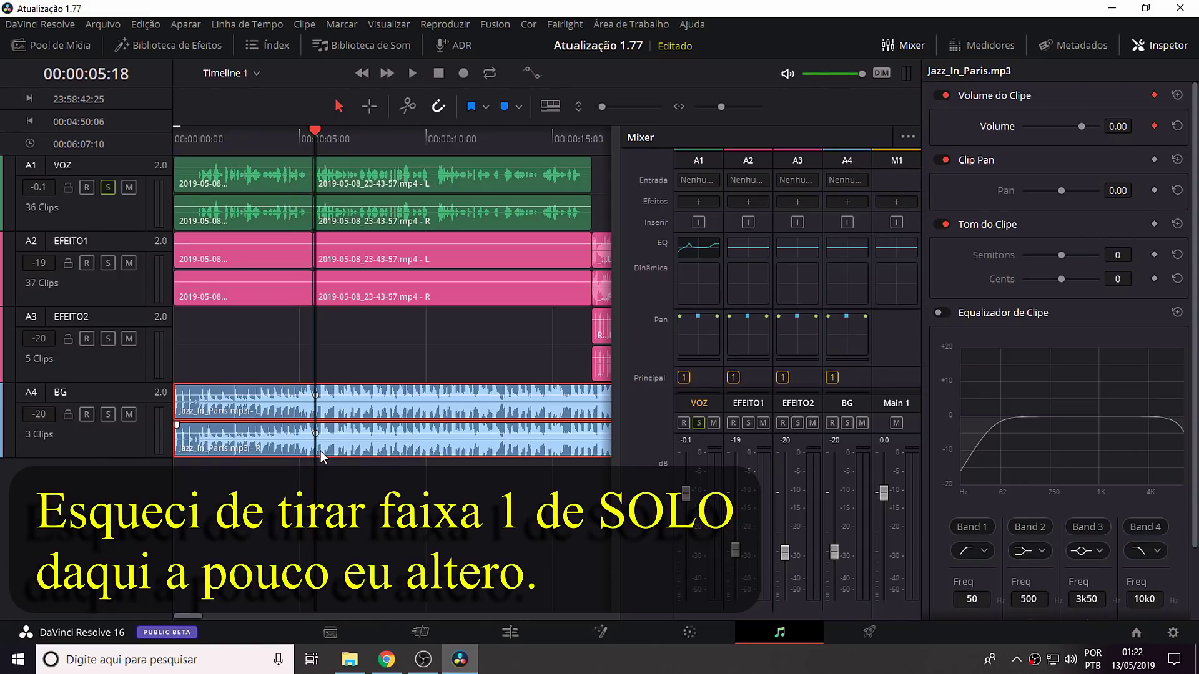
{"action": "key", "text": "shift+Right"}
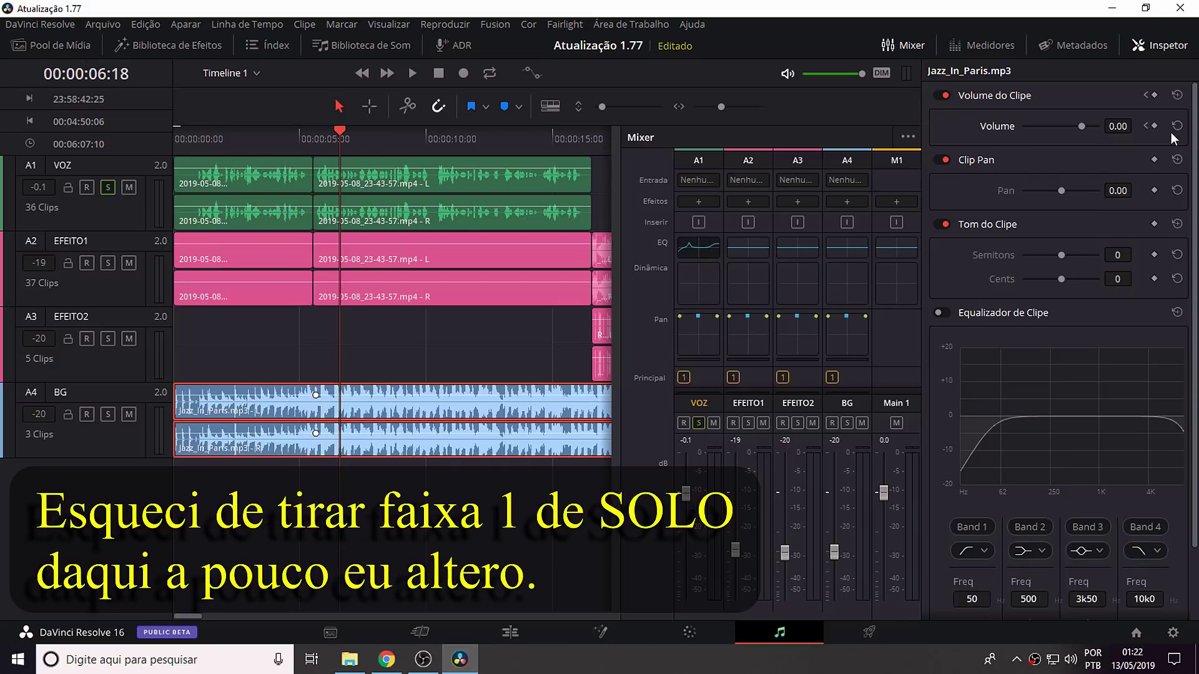
{"action": "left_click", "coordinate": [1154, 126]}
{"action": "left_click_drag", "start_coordinate": [1082, 126], "coordinate": [1070, 126]}
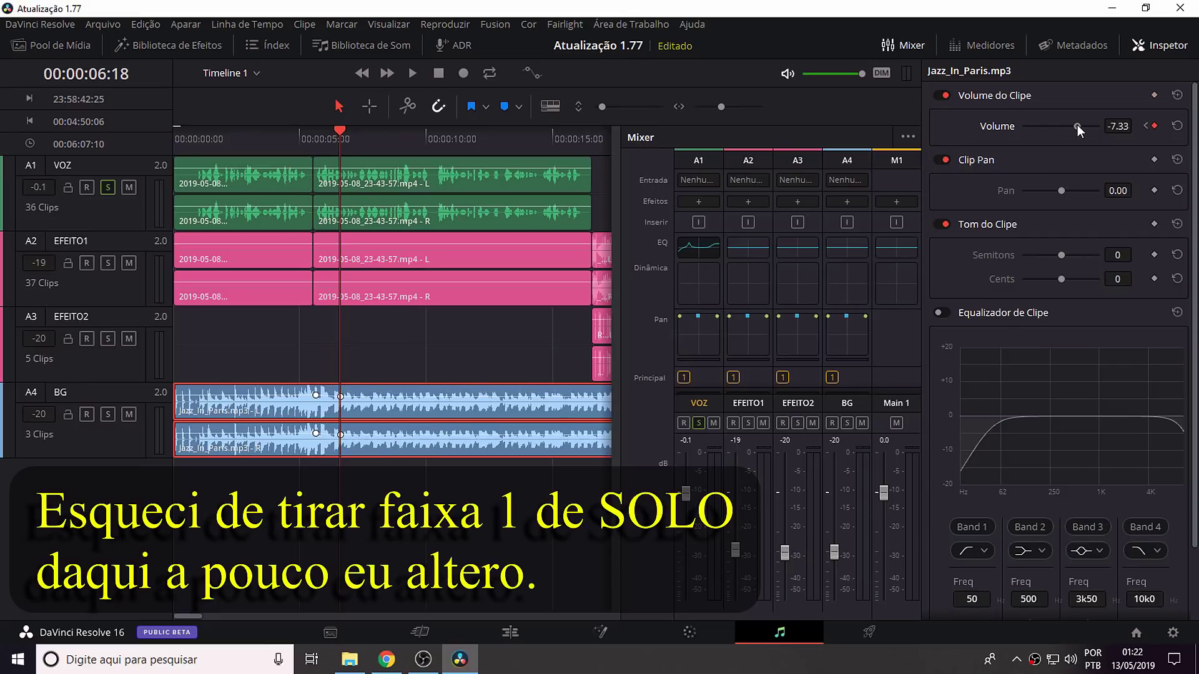
{"action": "type", "text": "-12"}
{"action": "key", "text": "Return"}
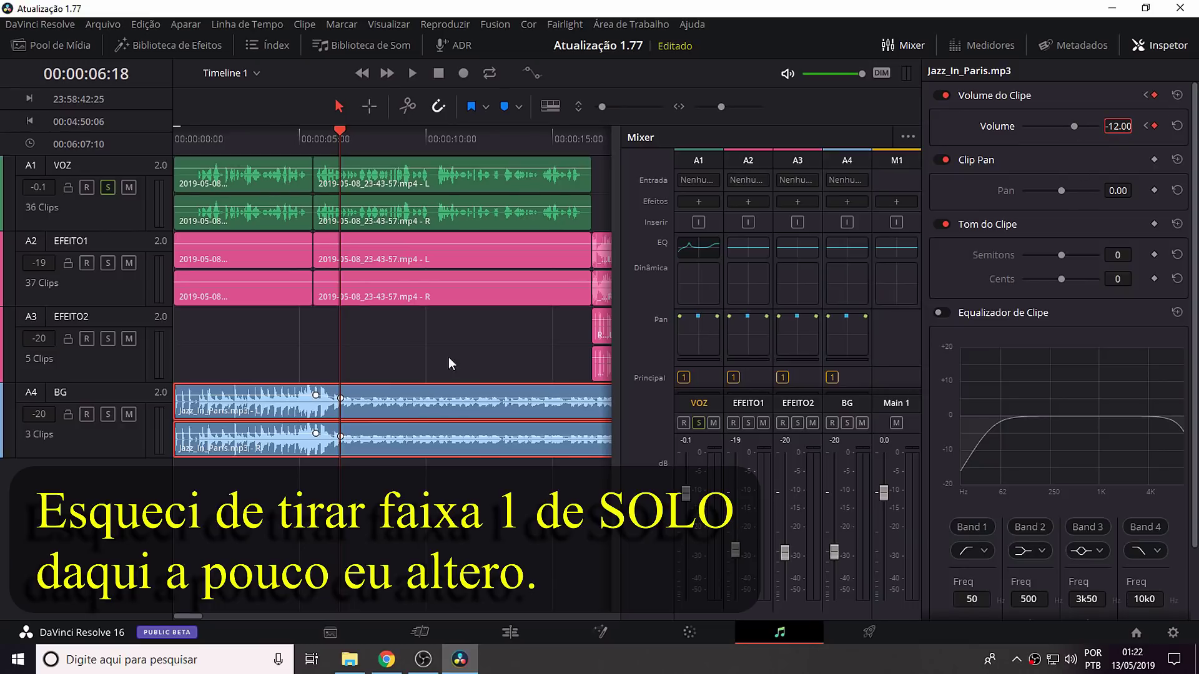
{"action": "left_click", "coordinate": [319, 224]}
{"action": "key", "text": "space"}
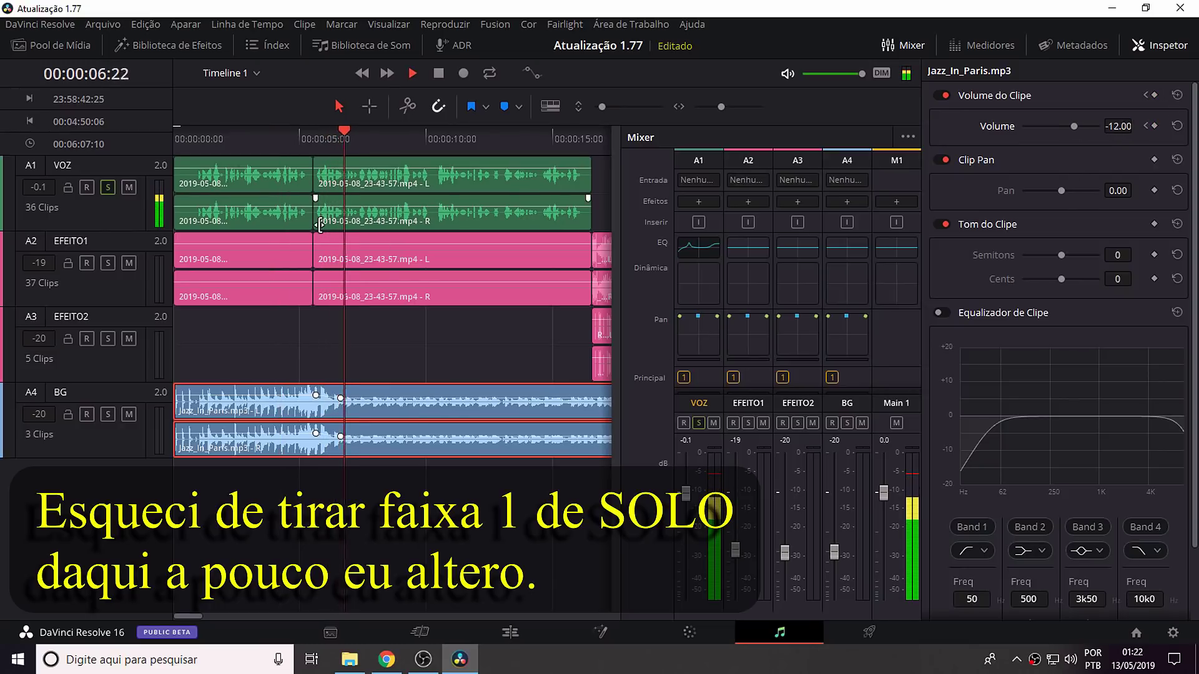
Play back to locate 00:00:16:03, where the music should come back up.
{"action": "left_click", "coordinate": [250, 148]}
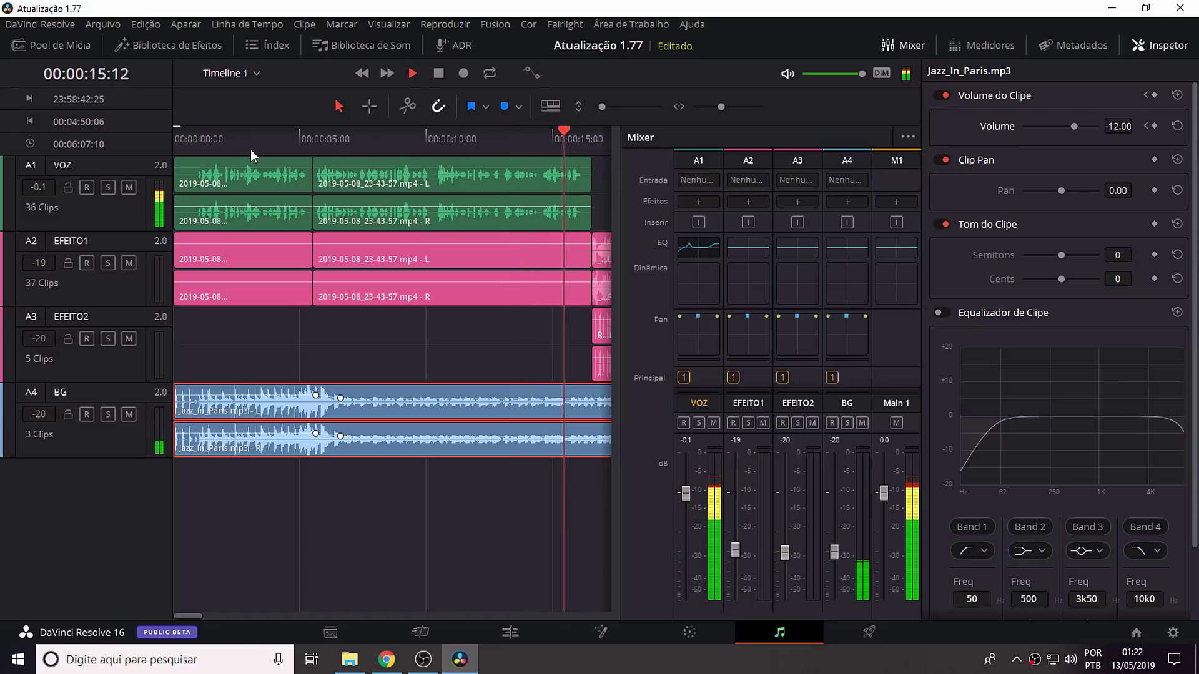
{"action": "key", "text": "space"}
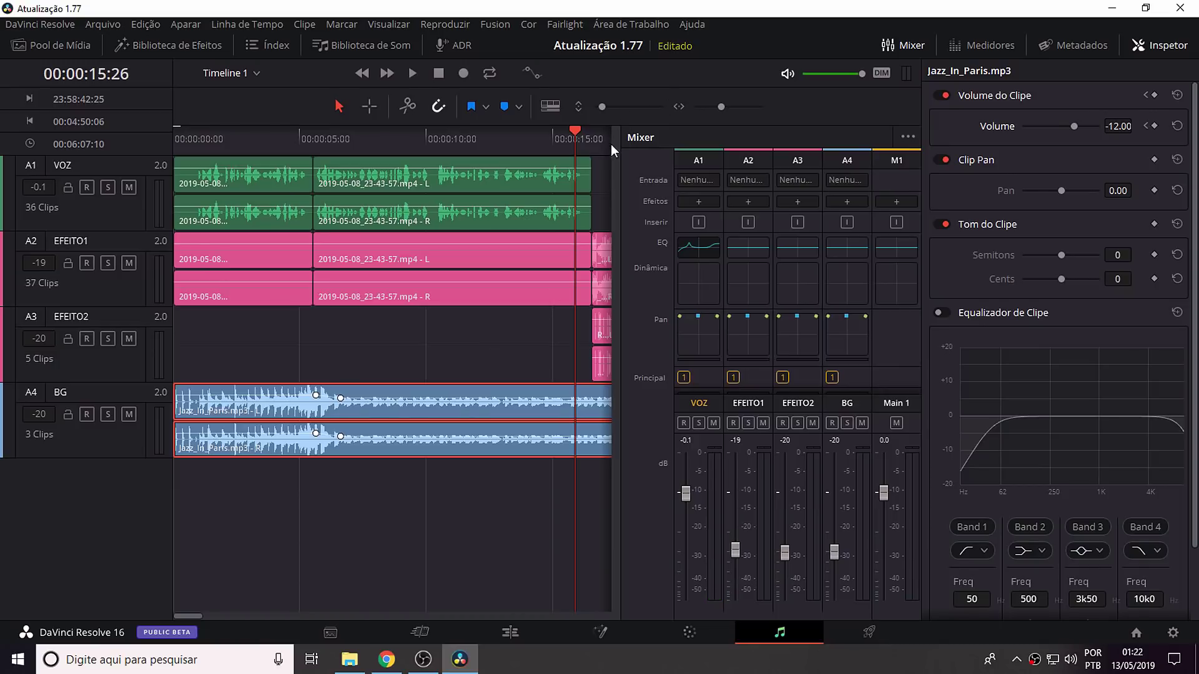
{"action": "key", "text": "space"}
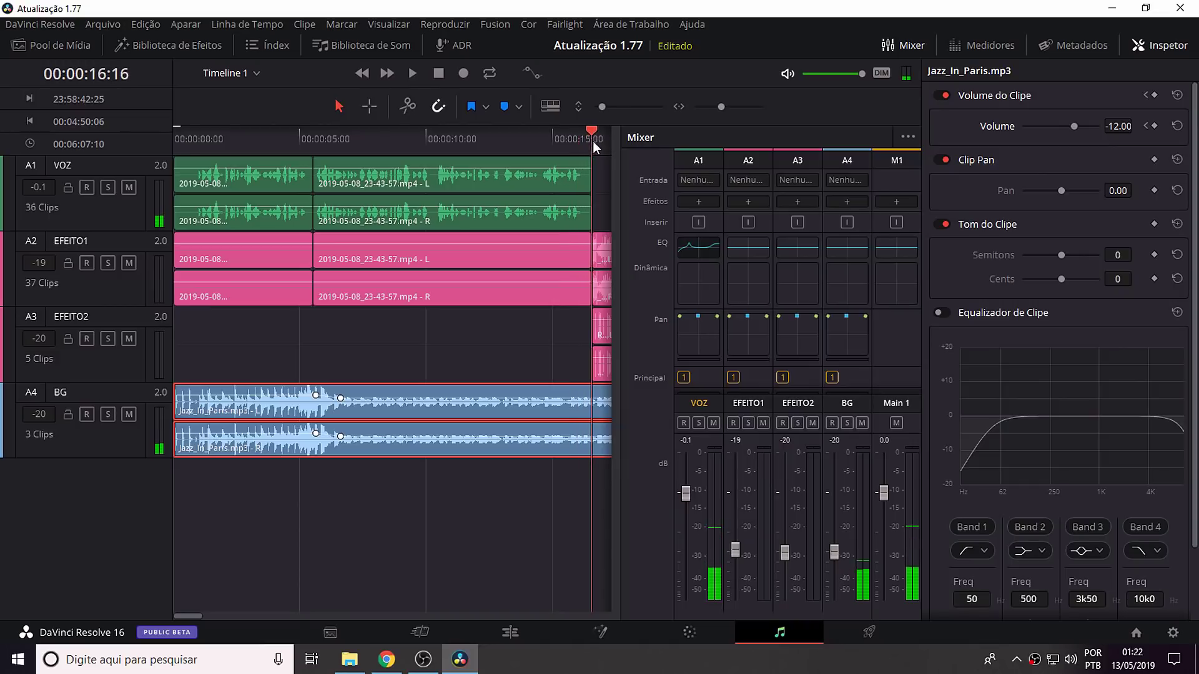
{"action": "left_click_drag", "start_coordinate": [593, 141], "coordinate": [580, 139]}
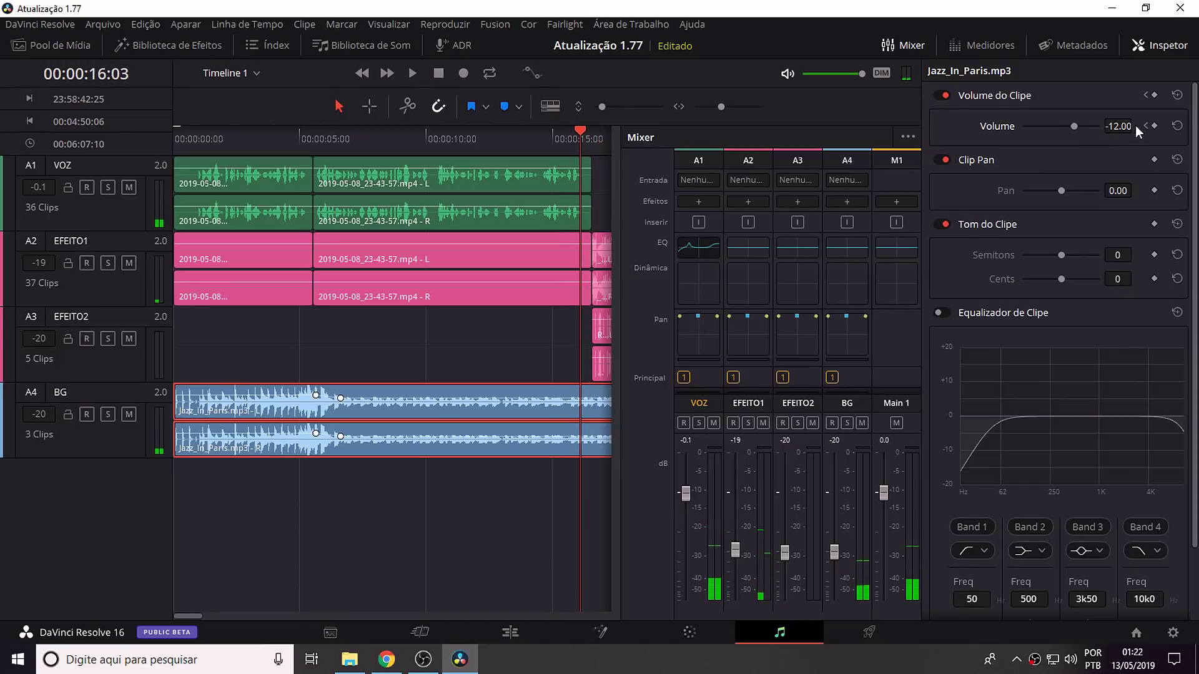
Add volume keyframes at 00:00:15:04 and 00:00:16:03, raising the later one to 0.00 dB.
{"action": "left_click", "coordinate": [1155, 127]}
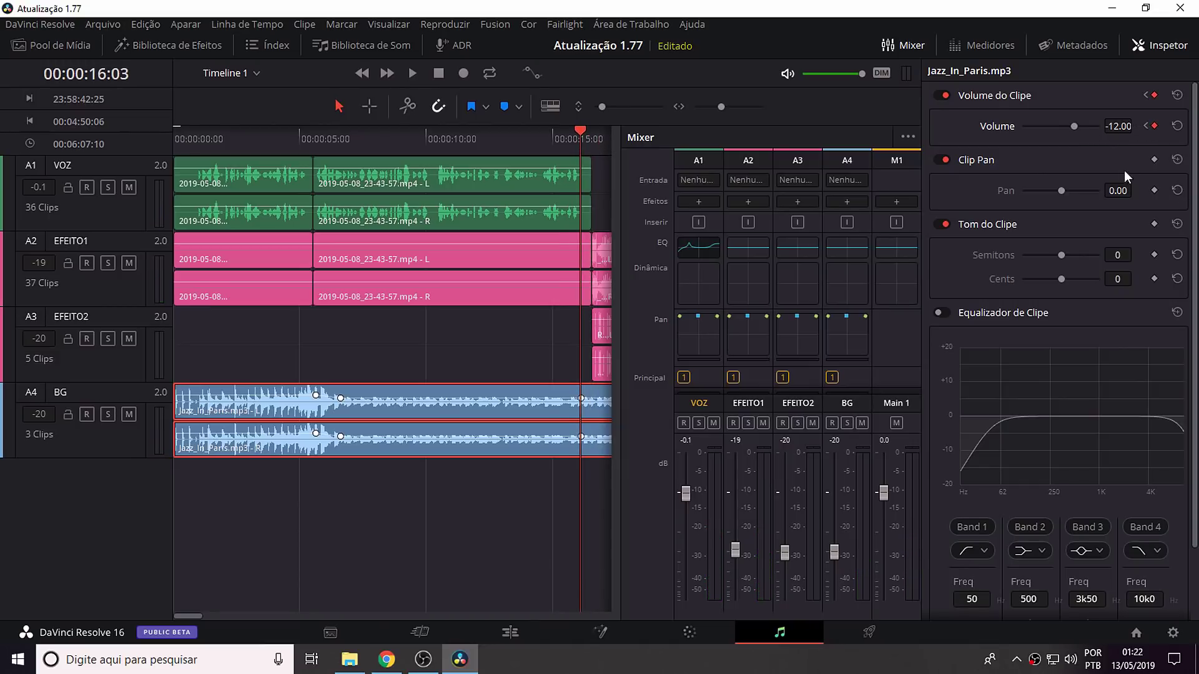
{"action": "key", "text": "shift+Left"}
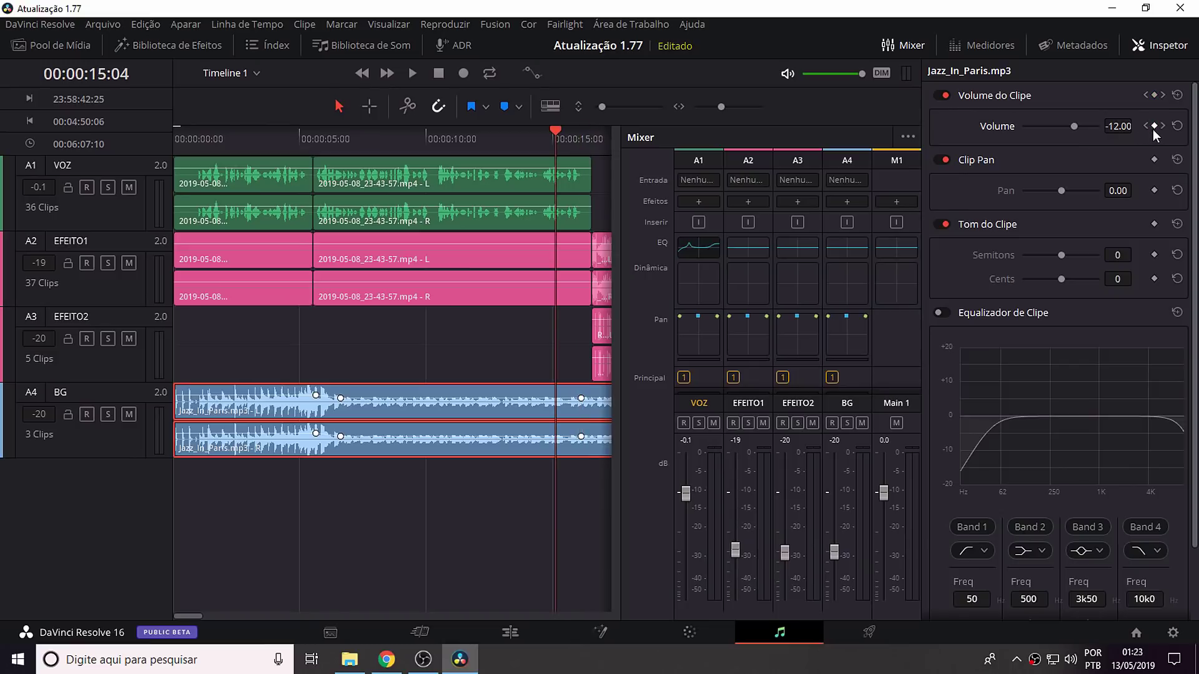
{"action": "left_click", "coordinate": [1154, 128]}
{"action": "left_click", "coordinate": [1164, 127]}
{"action": "left_click", "coordinate": [1127, 125]}
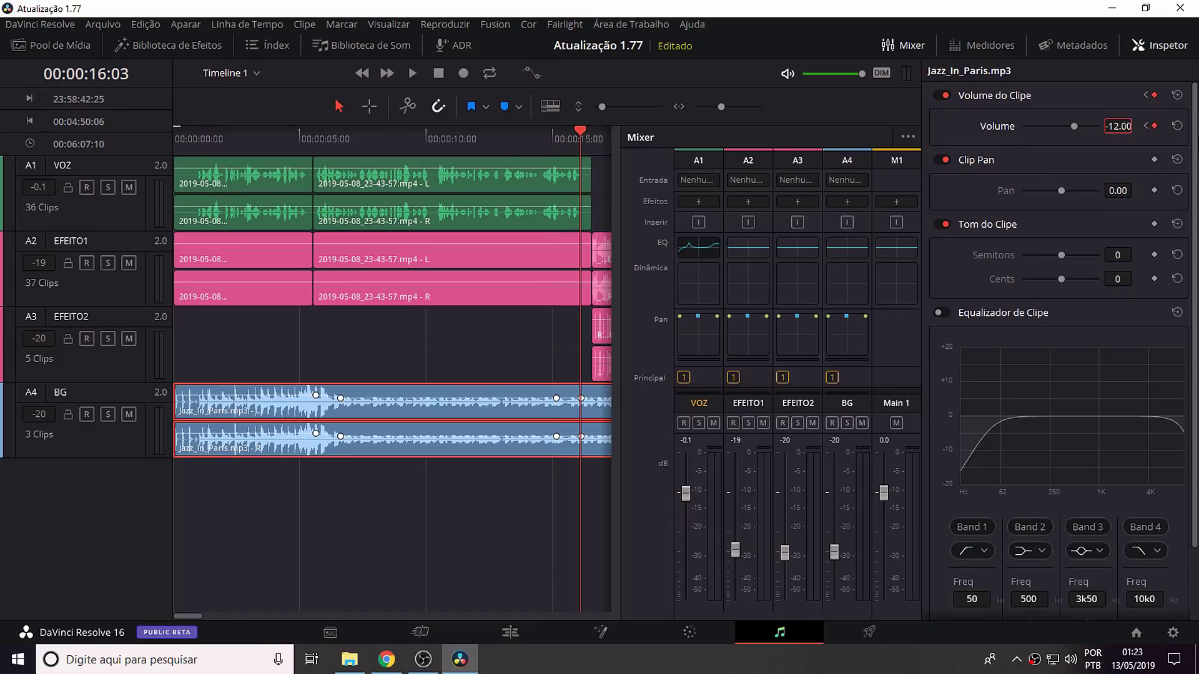
{"action": "type", "text": "0"}
{"action": "key", "text": "Return"}
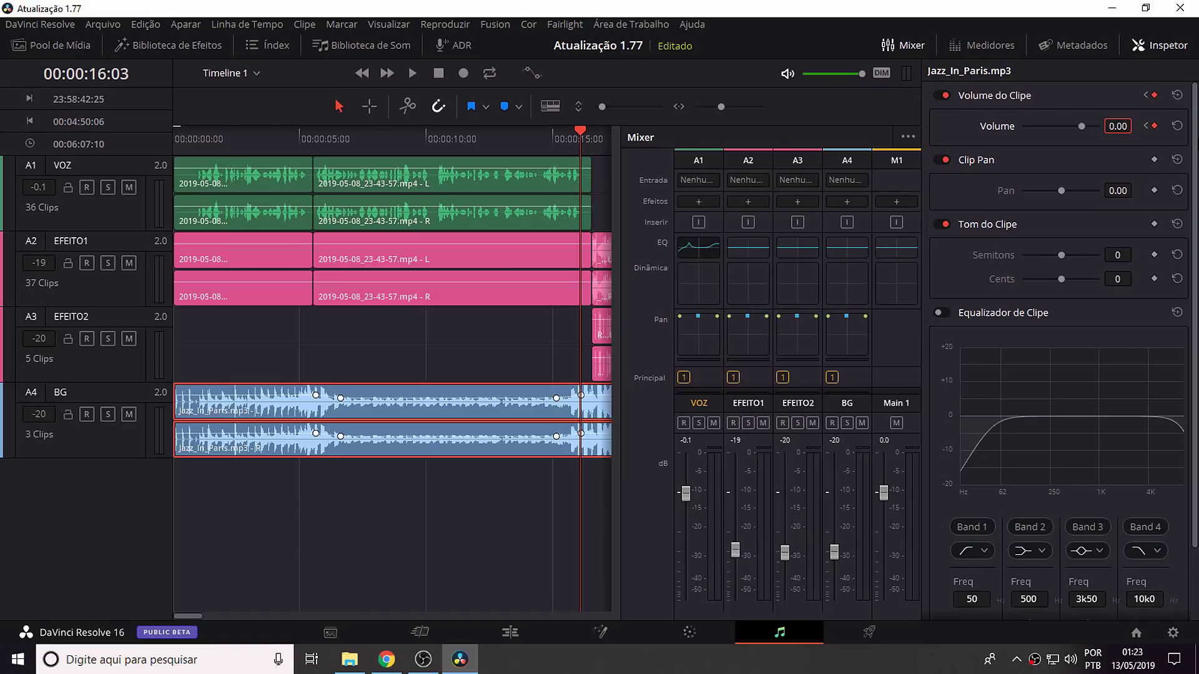
Stop near 18 seconds and add two volume keyframes, setting the second to -12 dB.
{"action": "left_click", "coordinate": [527, 138]}
{"action": "key", "text": "space"}
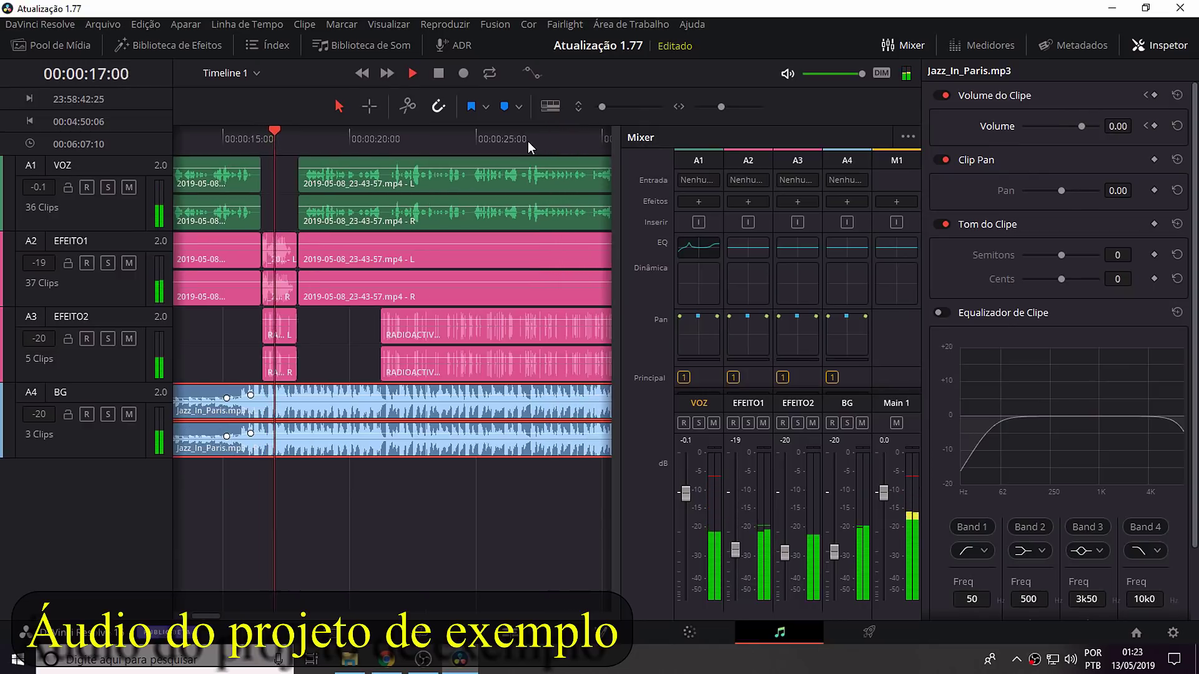
{"action": "key", "text": "space"}
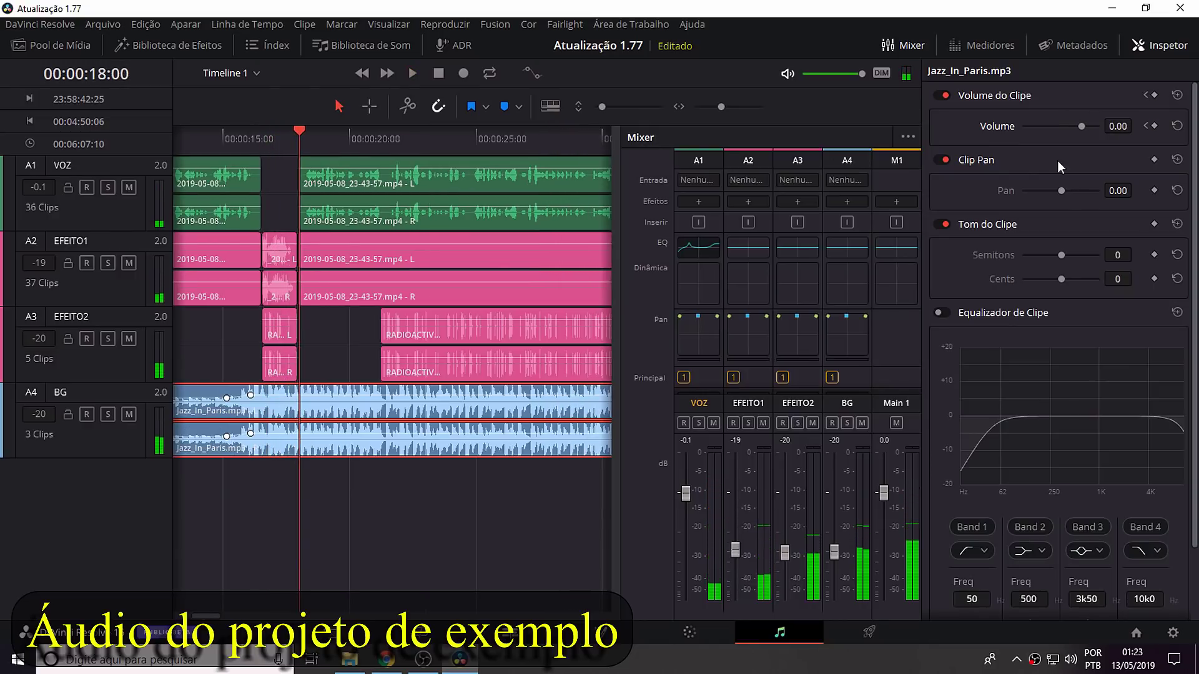
{"action": "left_click", "coordinate": [1154, 126]}
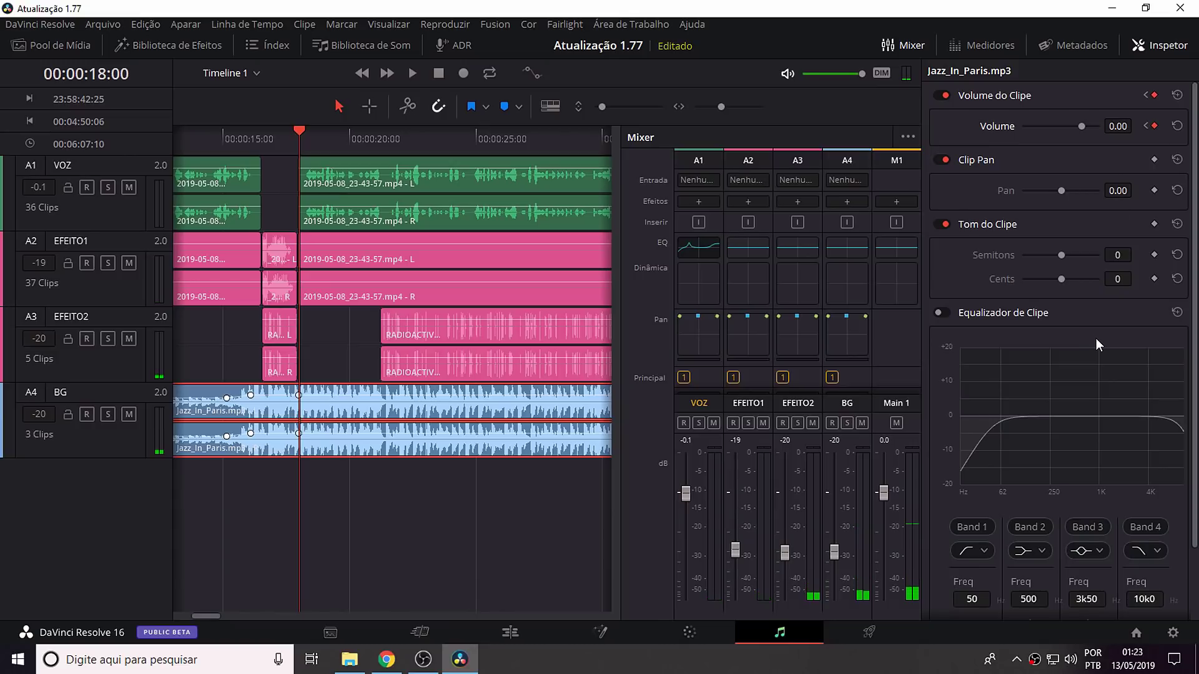
{"action": "key", "text": "shift+Right"}
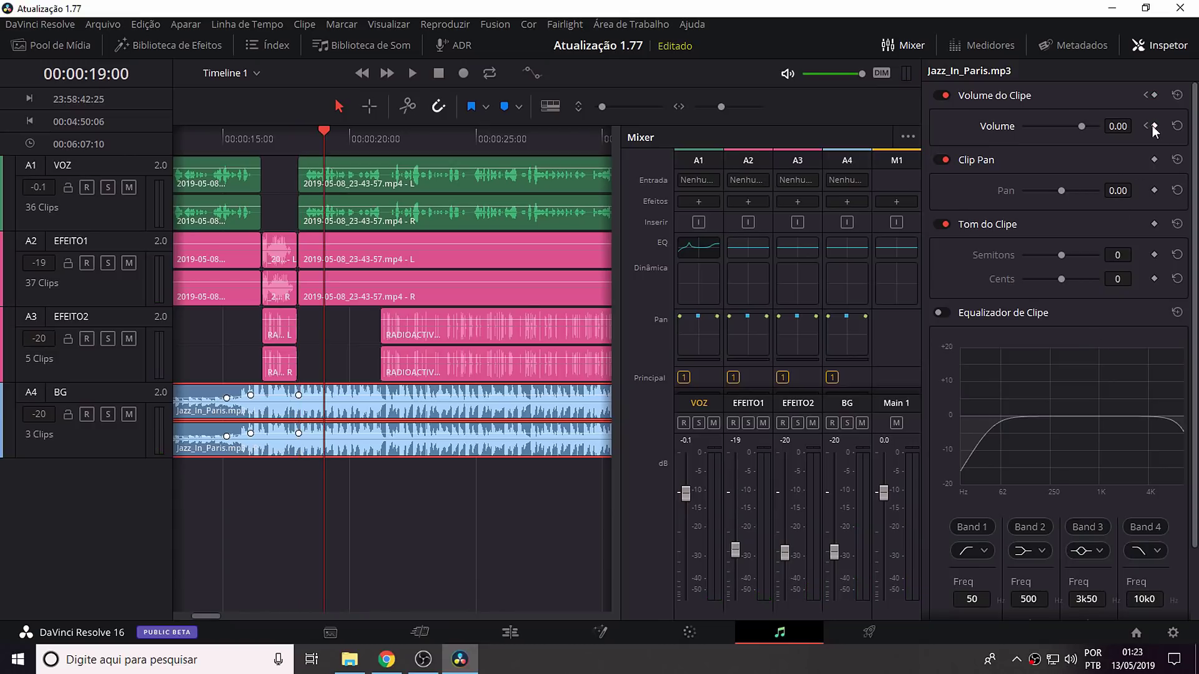
{"action": "left_click", "coordinate": [1153, 125]}
{"action": "double_click", "coordinate": [1118, 126]}
{"action": "type", "text": "-12"}
{"action": "key", "text": "Return"}
Replay from just before the ducking point to hear the music dip.
{"action": "left_click", "coordinate": [262, 138]}
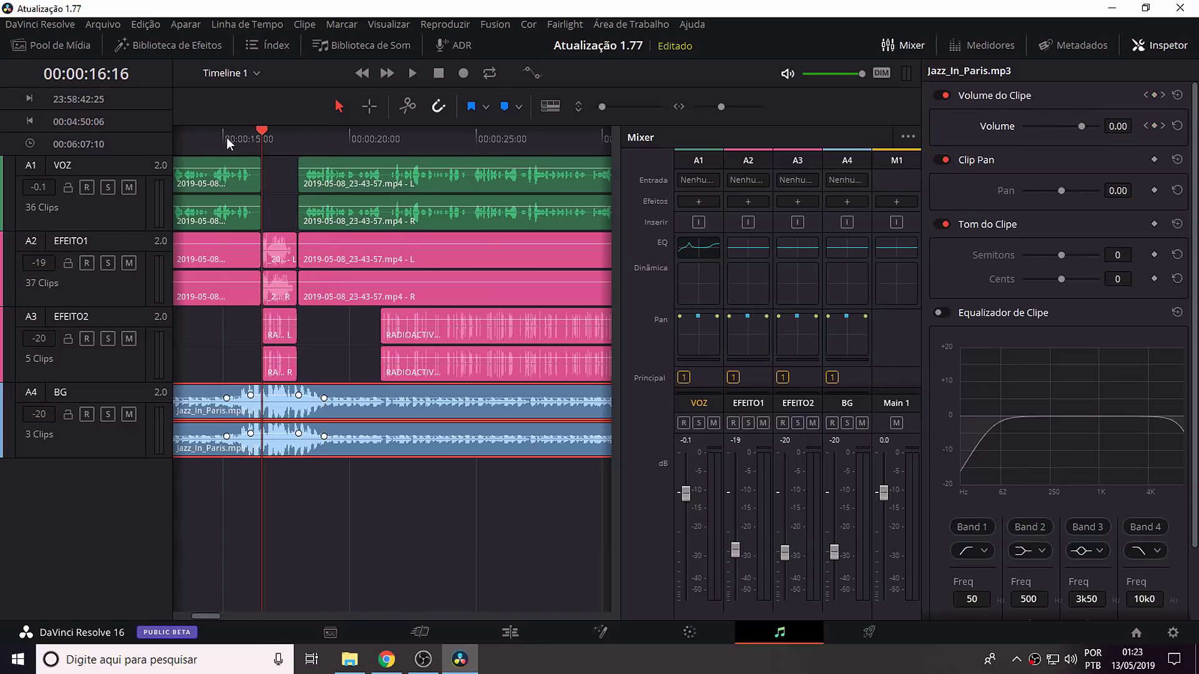
{"action": "left_click", "coordinate": [219, 138]}
{"action": "key", "text": "space"}
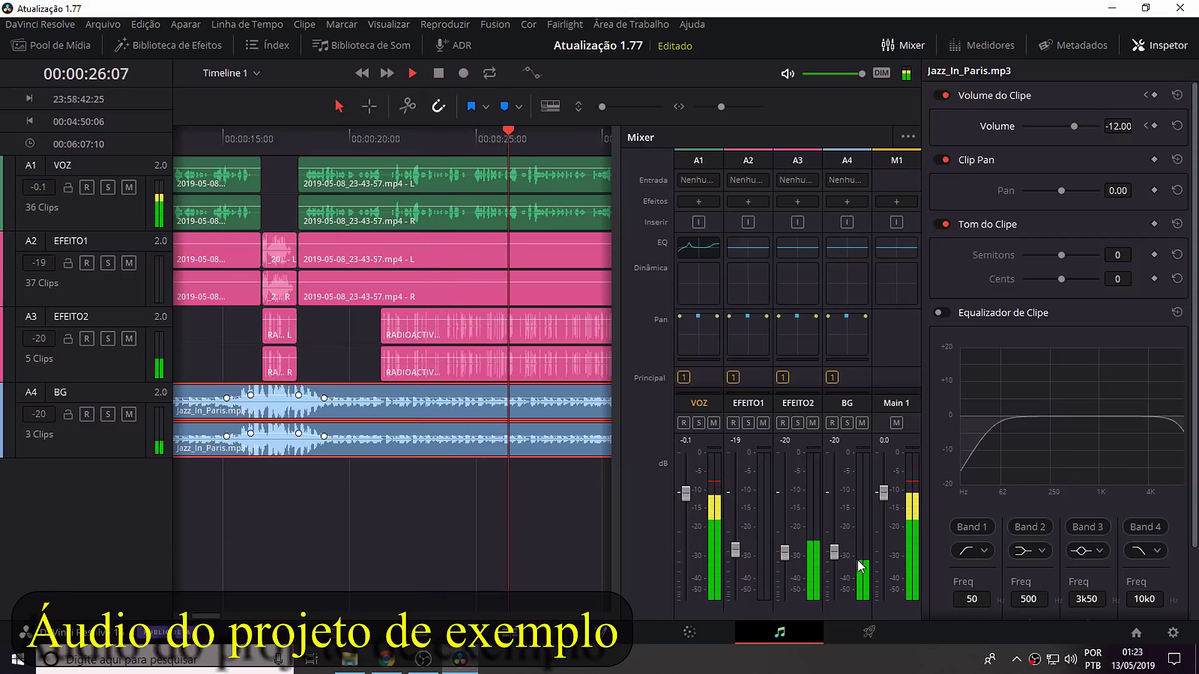
Pull the BG fader down to -26 dB, stop playback and hide the mixer.
{"action": "left_click_drag", "start_coordinate": [834, 552], "coordinate": [844, 563]}
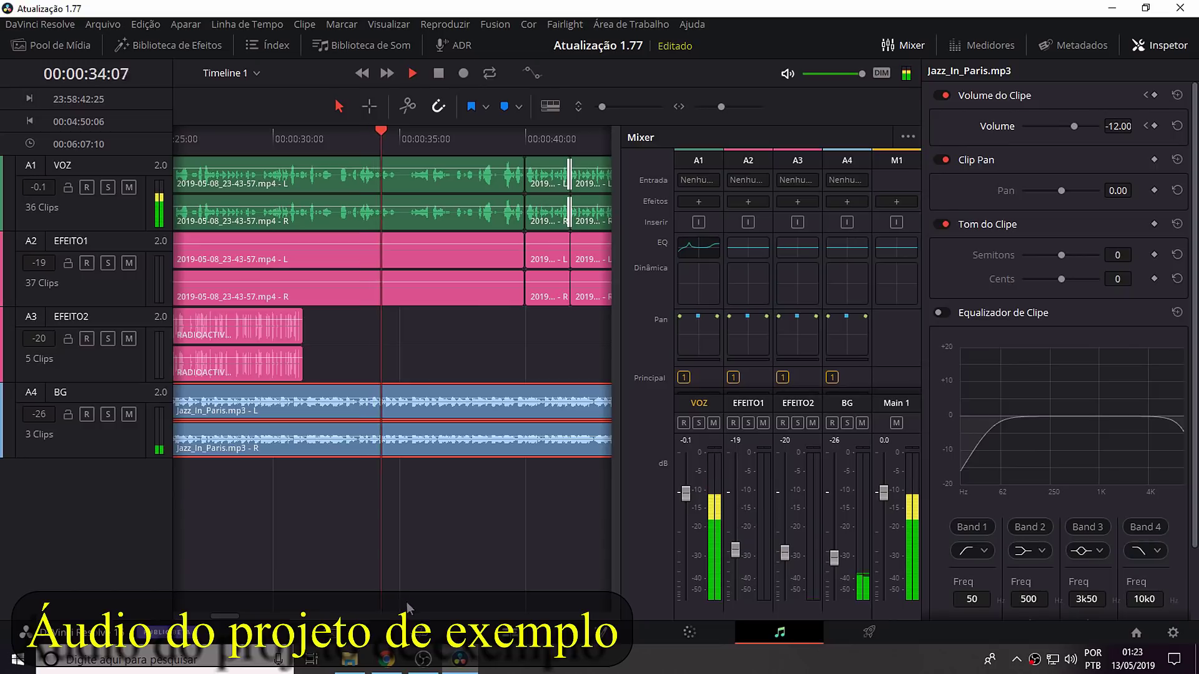
{"action": "left_click_drag", "start_coordinate": [232, 618], "coordinate": [226, 619]}
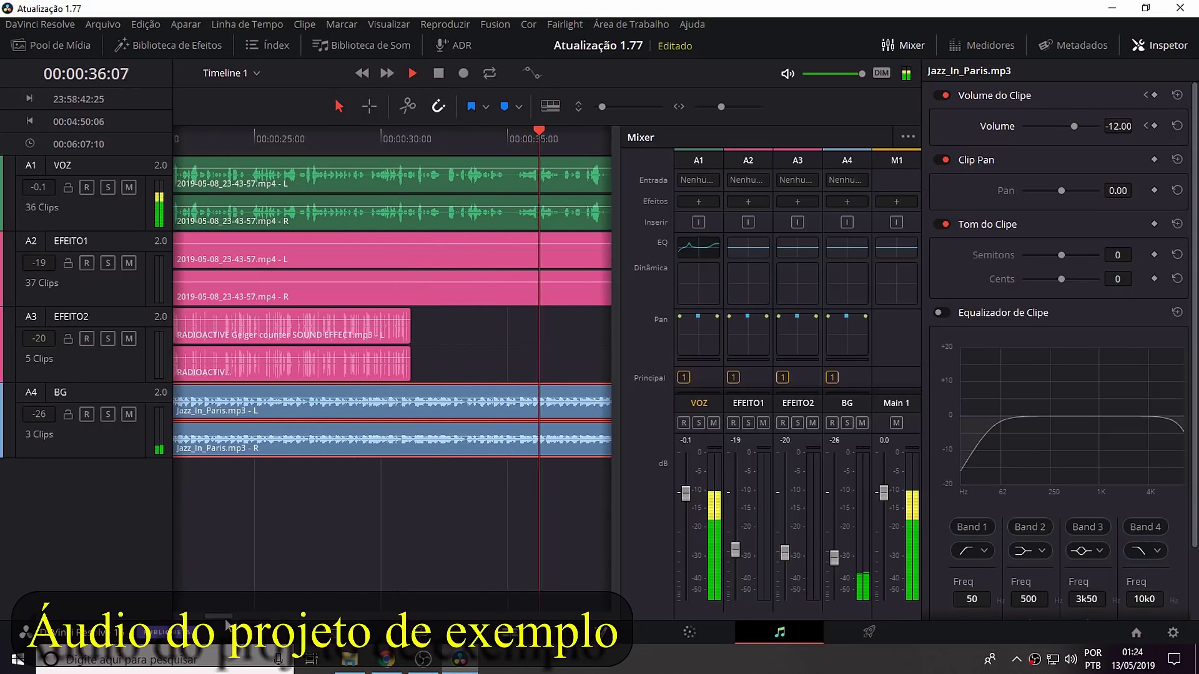
{"action": "key", "text": "space"}
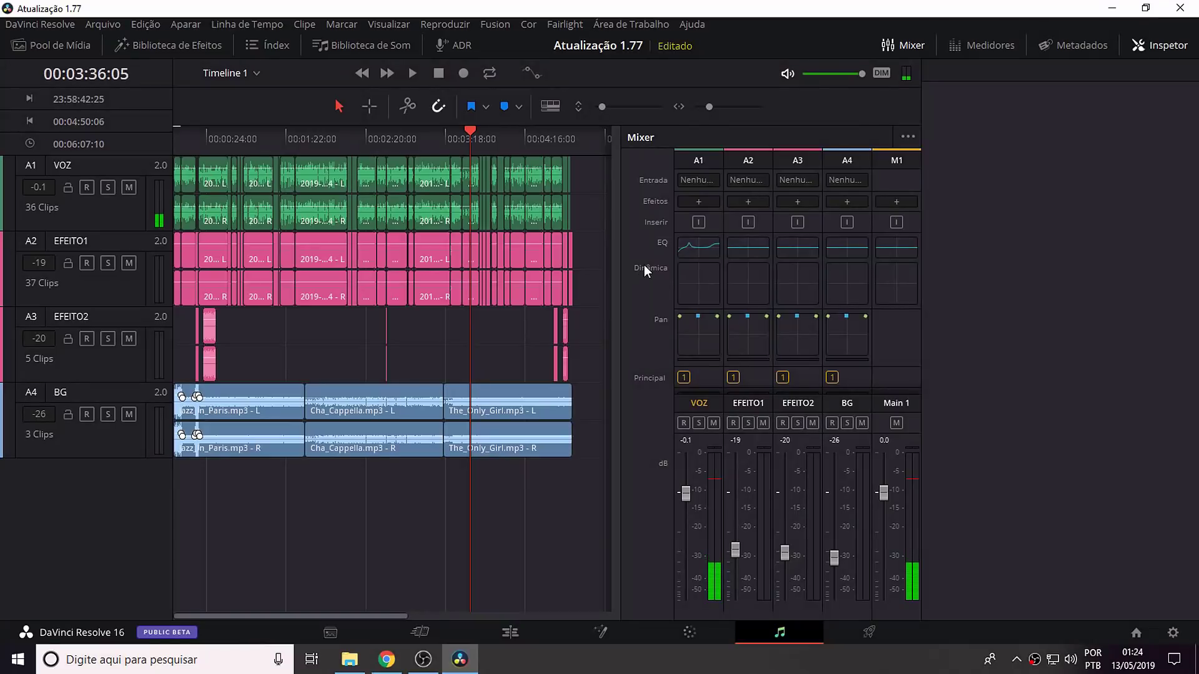
{"action": "left_click", "coordinate": [902, 45]}
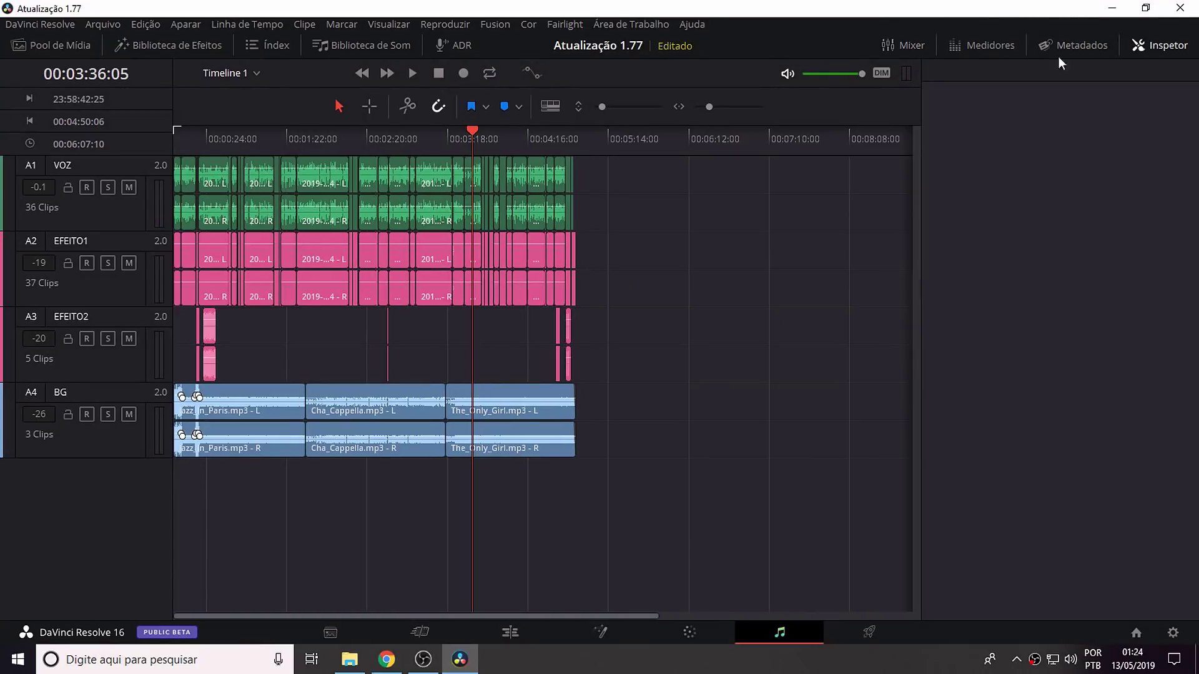
Close the Inspector, show the effects library, and mute EFEITO2, EFEITO1 and VOZ.
{"action": "left_click", "coordinate": [1153, 45]}
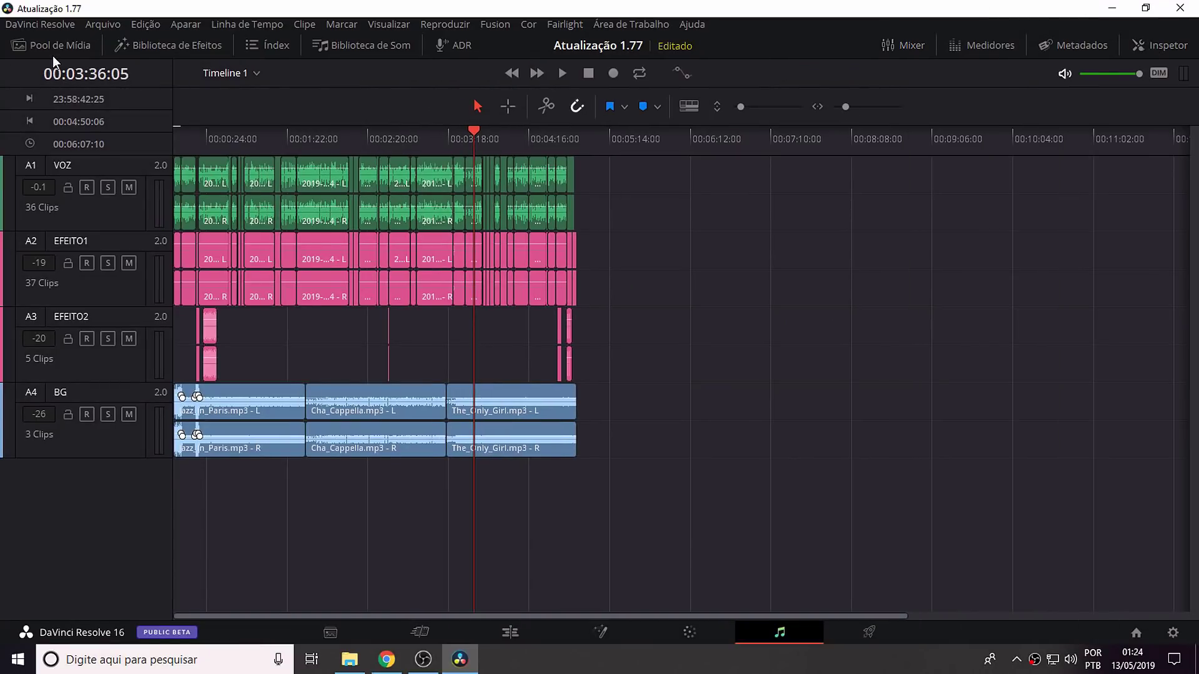
{"action": "left_click", "coordinate": [182, 47]}
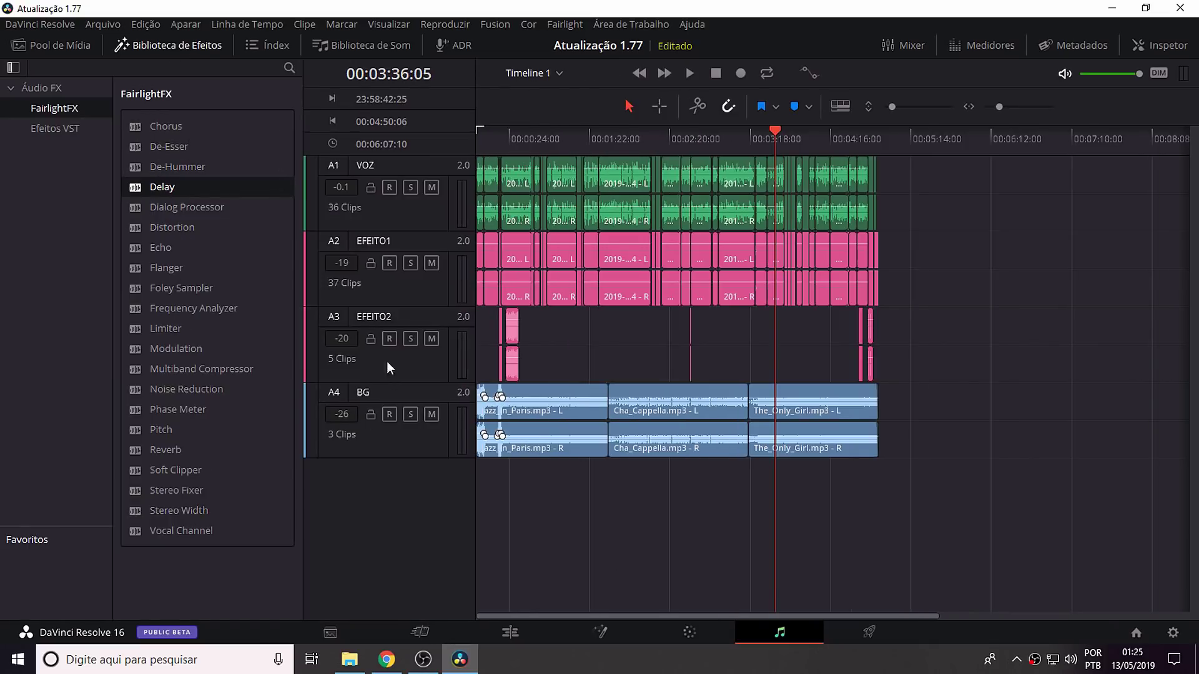
{"action": "left_click", "coordinate": [430, 339]}
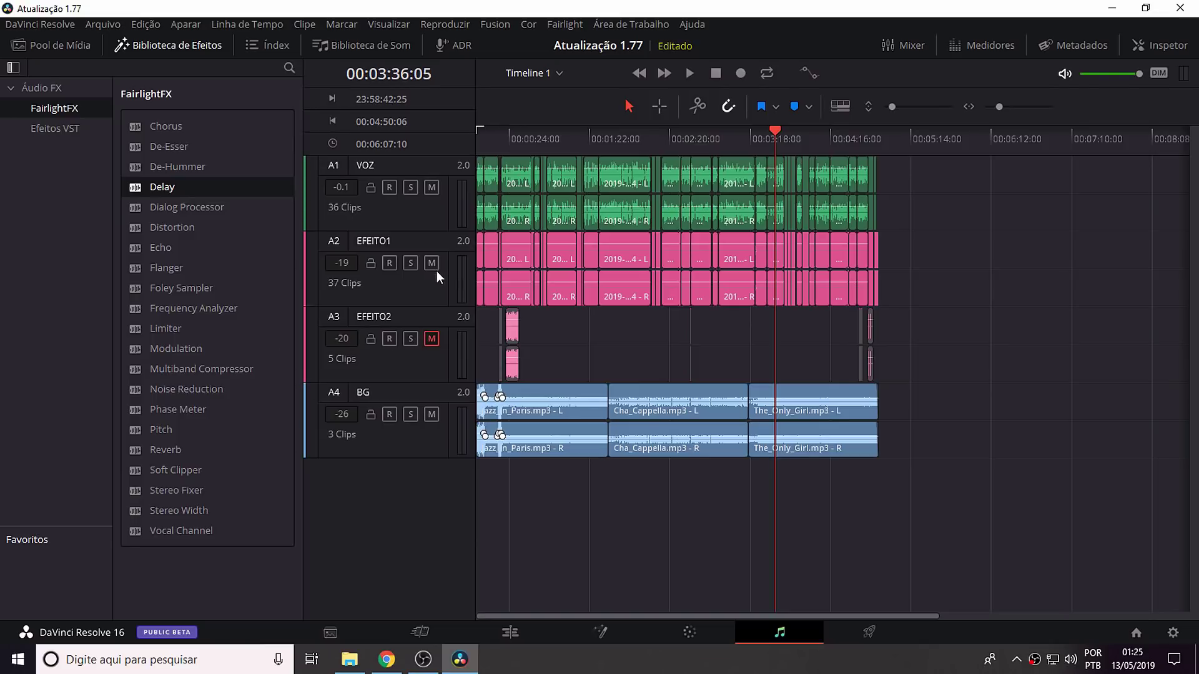
{"action": "left_click", "coordinate": [430, 262]}
{"action": "left_click", "coordinate": [431, 187]}
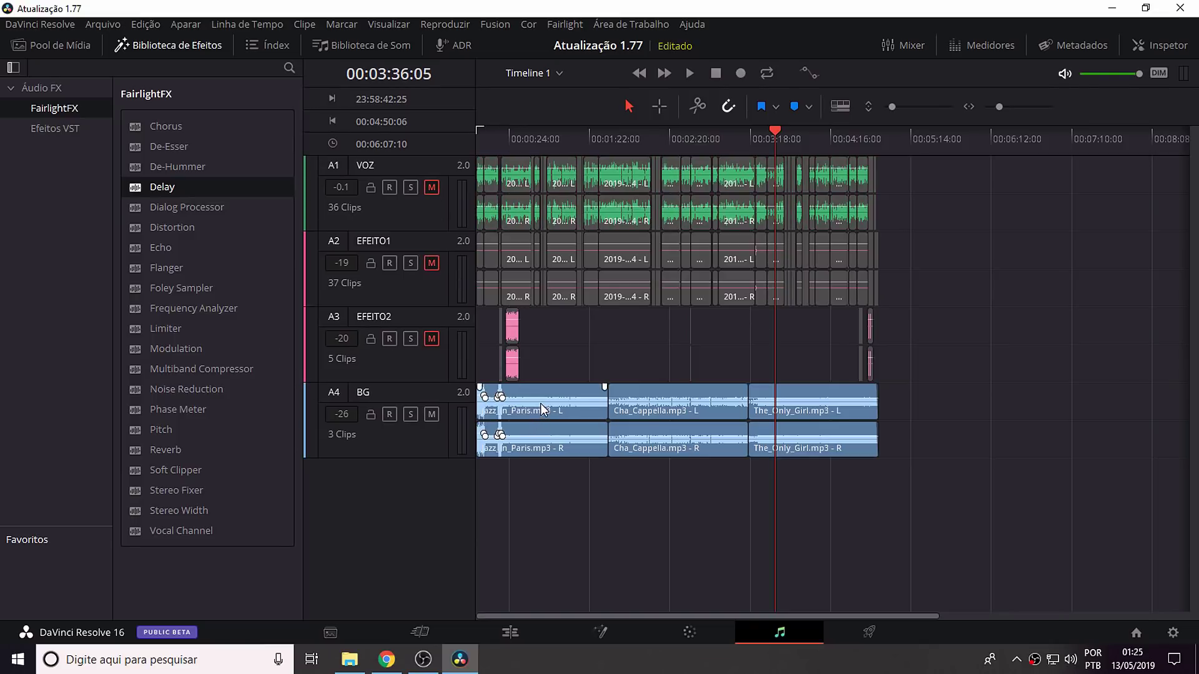
Reset the Jazz_In_Paris clip volume to 0 and return to the effects library.
{"action": "left_click", "coordinate": [541, 404]}
{"action": "left_click", "coordinate": [1162, 43]}
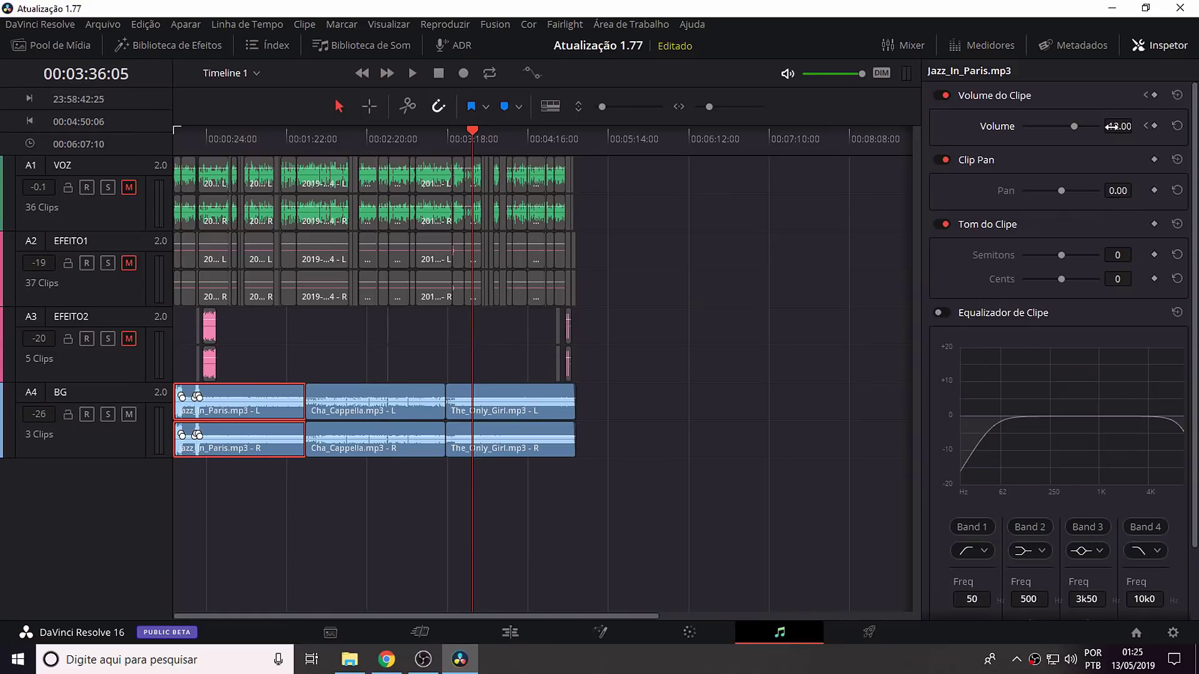
{"action": "left_click", "coordinate": [1177, 125]}
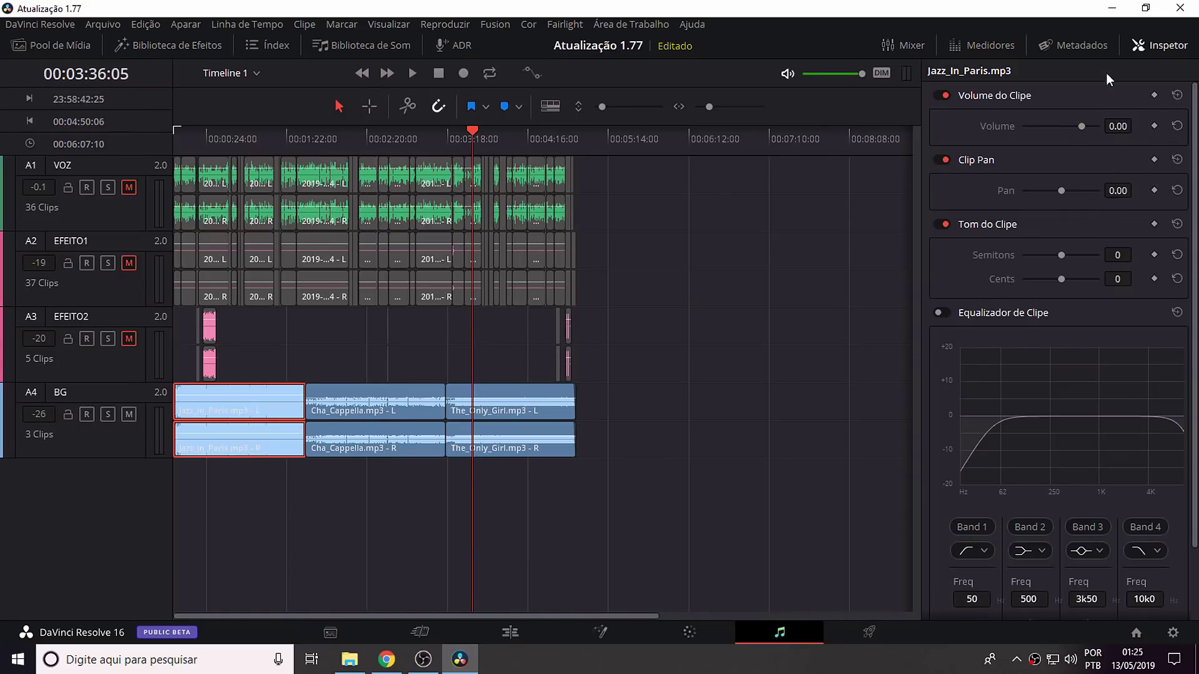
{"action": "left_click", "coordinate": [899, 45]}
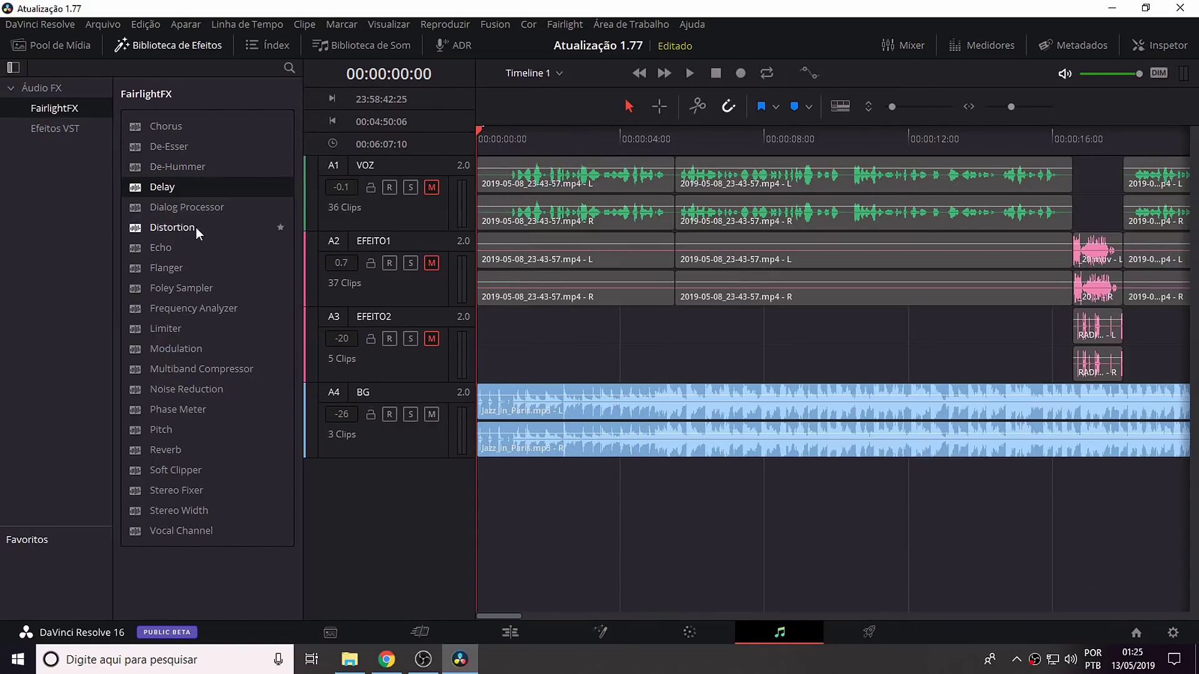
Apply the FairlightFX Echo to the Jazz_In_Paris clip and play it back.
{"action": "left_click", "coordinate": [158, 250]}
{"action": "left_click_drag", "start_coordinate": [166, 255], "coordinate": [655, 422]}
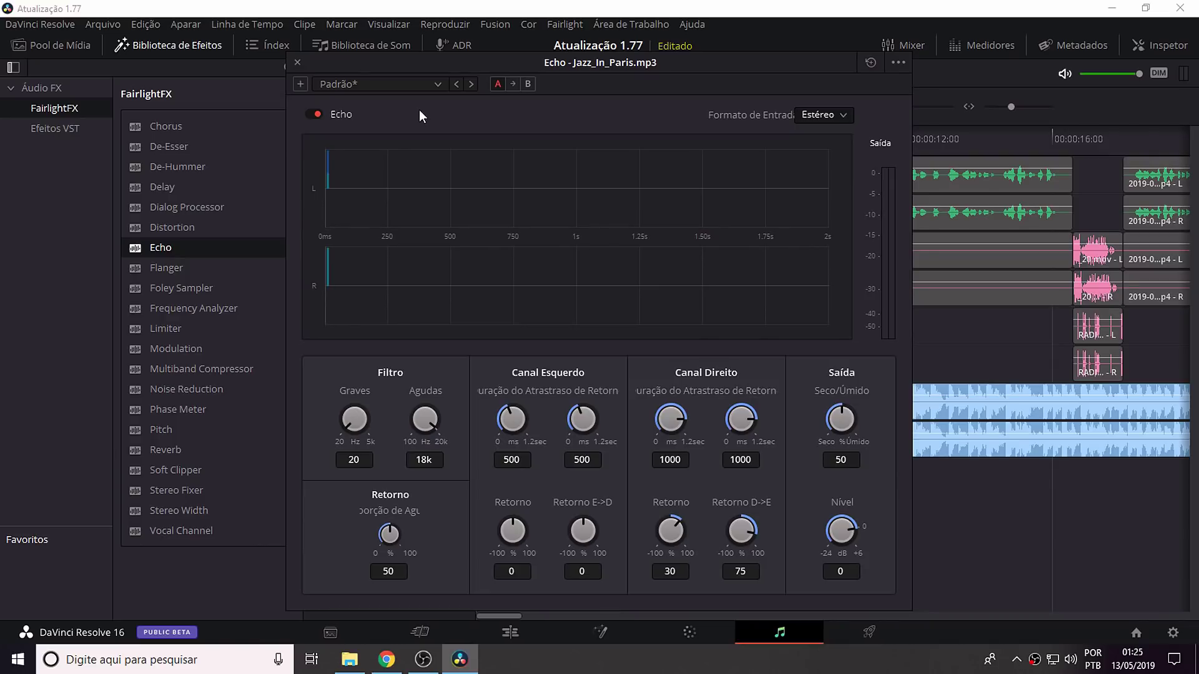
{"action": "key", "text": "space"}
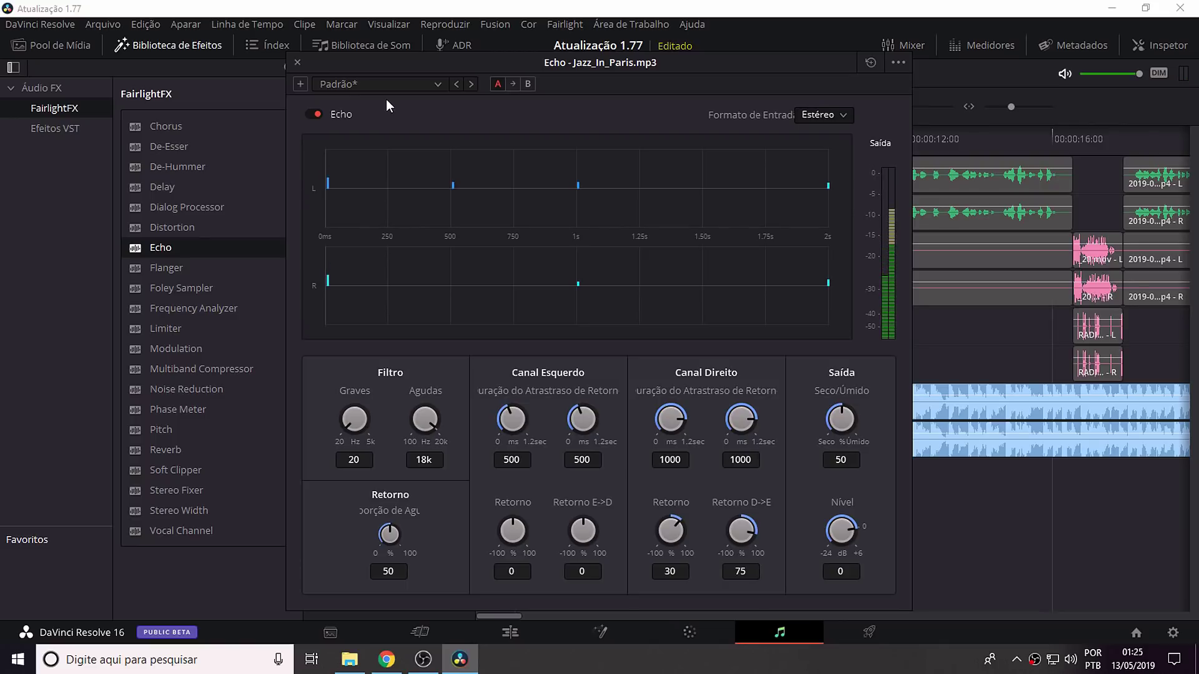
Try the Large Hall and Slow Crossover Echo presets, then settle on Swirling Close.
{"action": "left_click", "coordinate": [383, 84]}
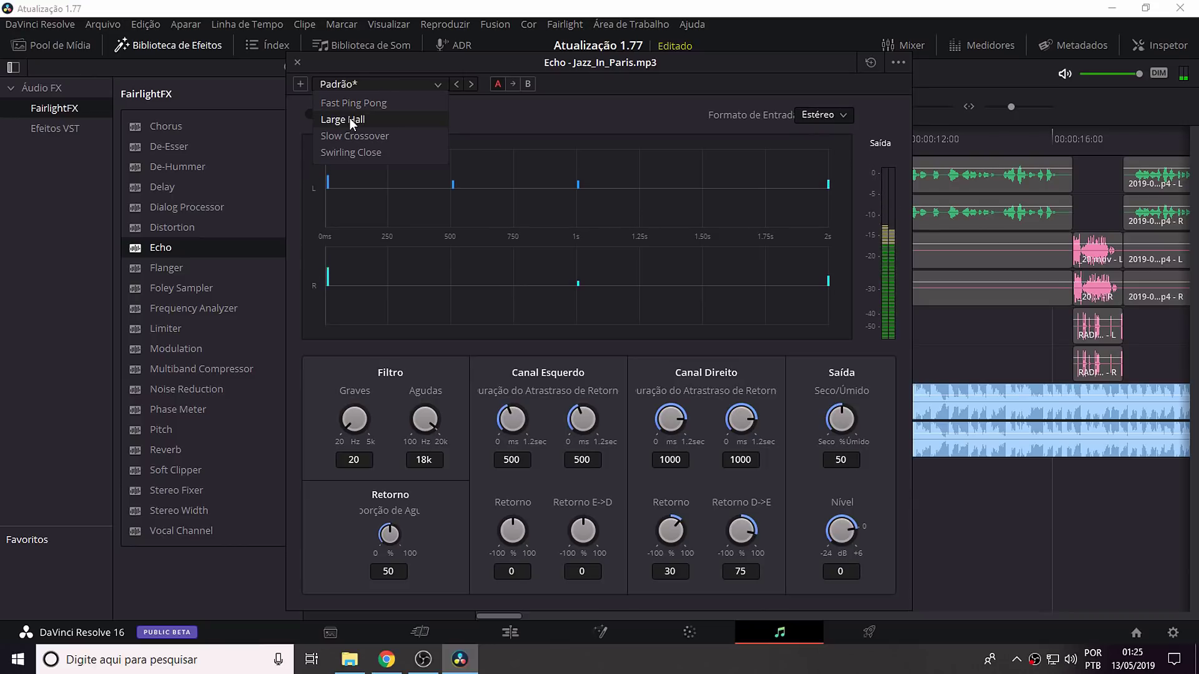
{"action": "left_click", "coordinate": [349, 118]}
{"action": "left_click", "coordinate": [373, 82]}
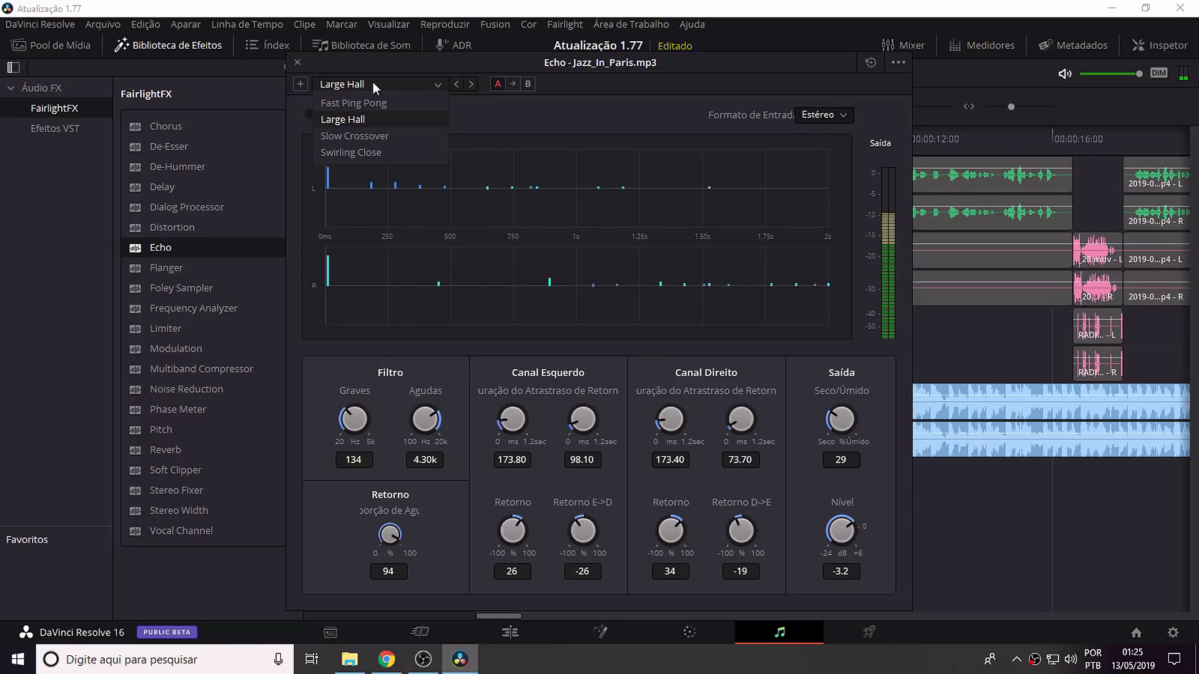
{"action": "left_click", "coordinate": [357, 136]}
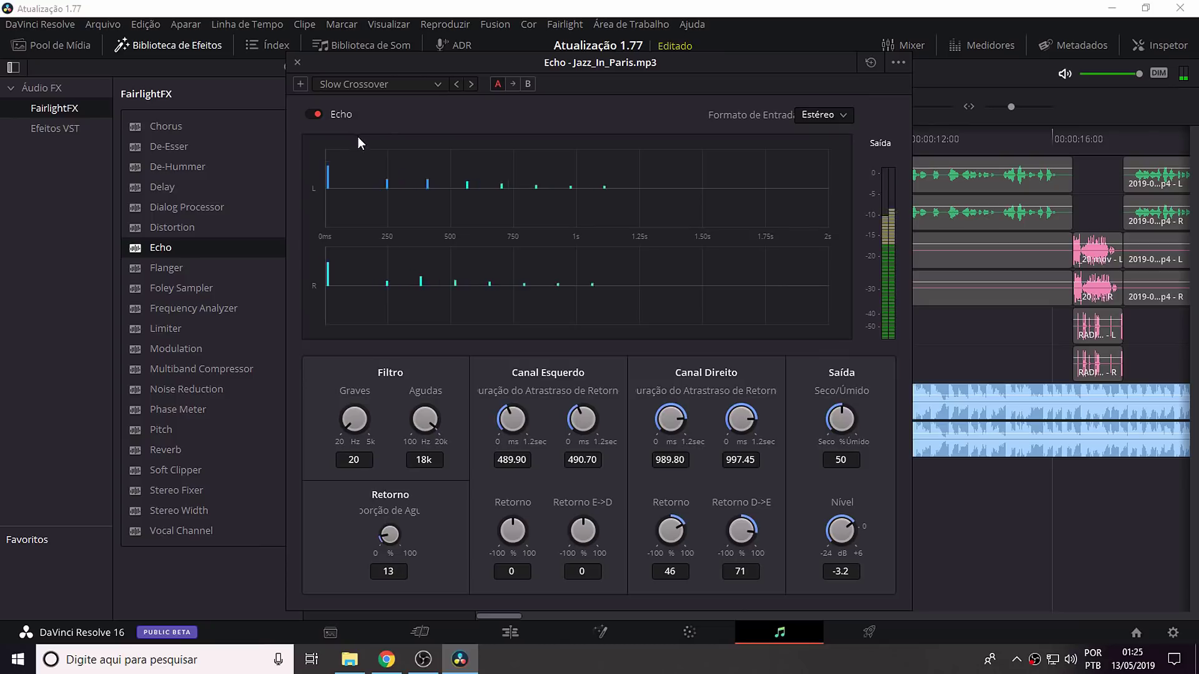
{"action": "left_click", "coordinate": [391, 86]}
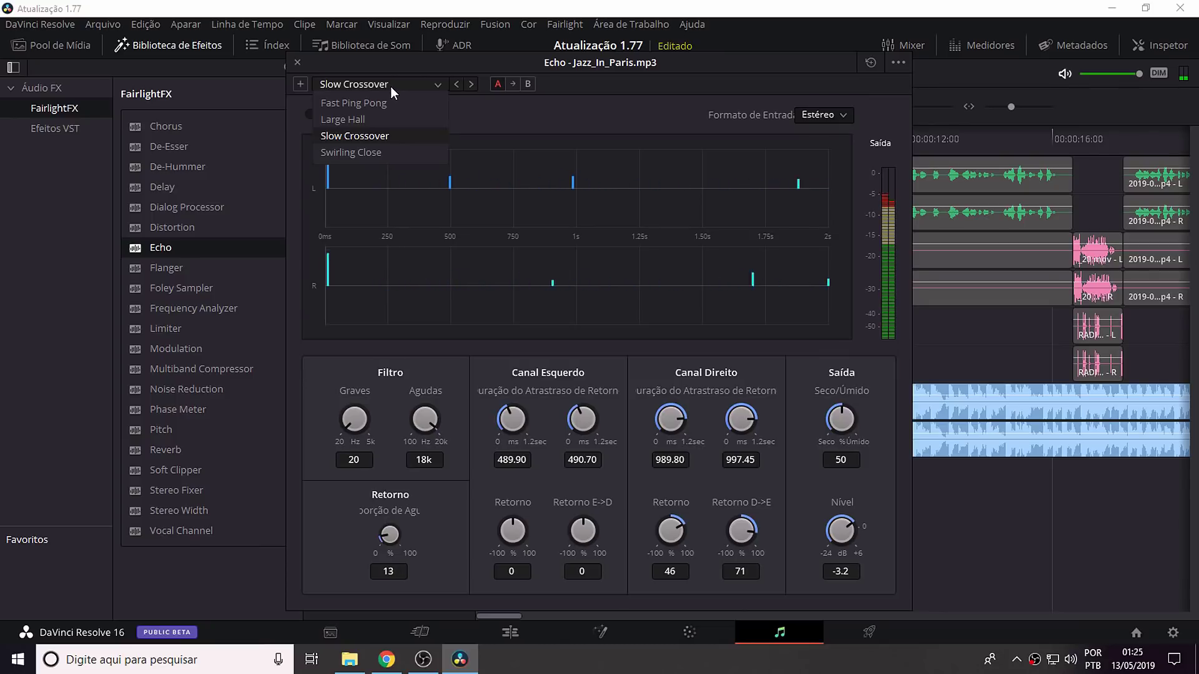
{"action": "left_click", "coordinate": [371, 153]}
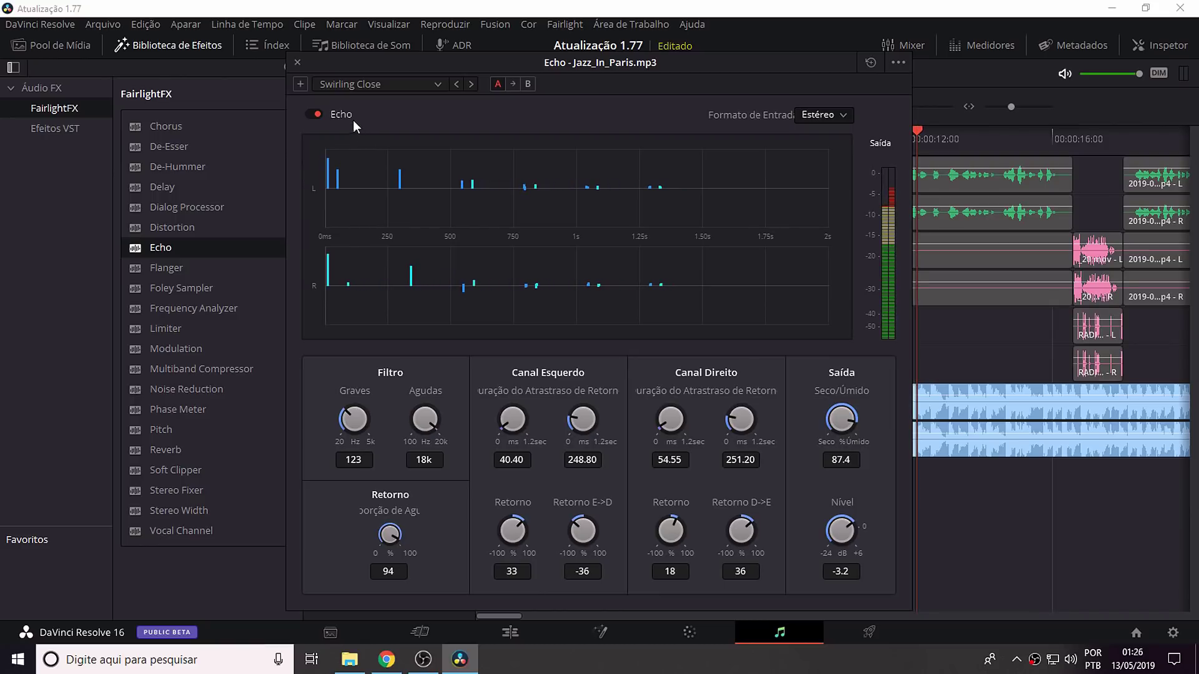
Close the Echo window, unmute VOZ, mute BG, and apply Pitch to the first VOZ clip.
{"action": "left_click", "coordinate": [298, 60]}
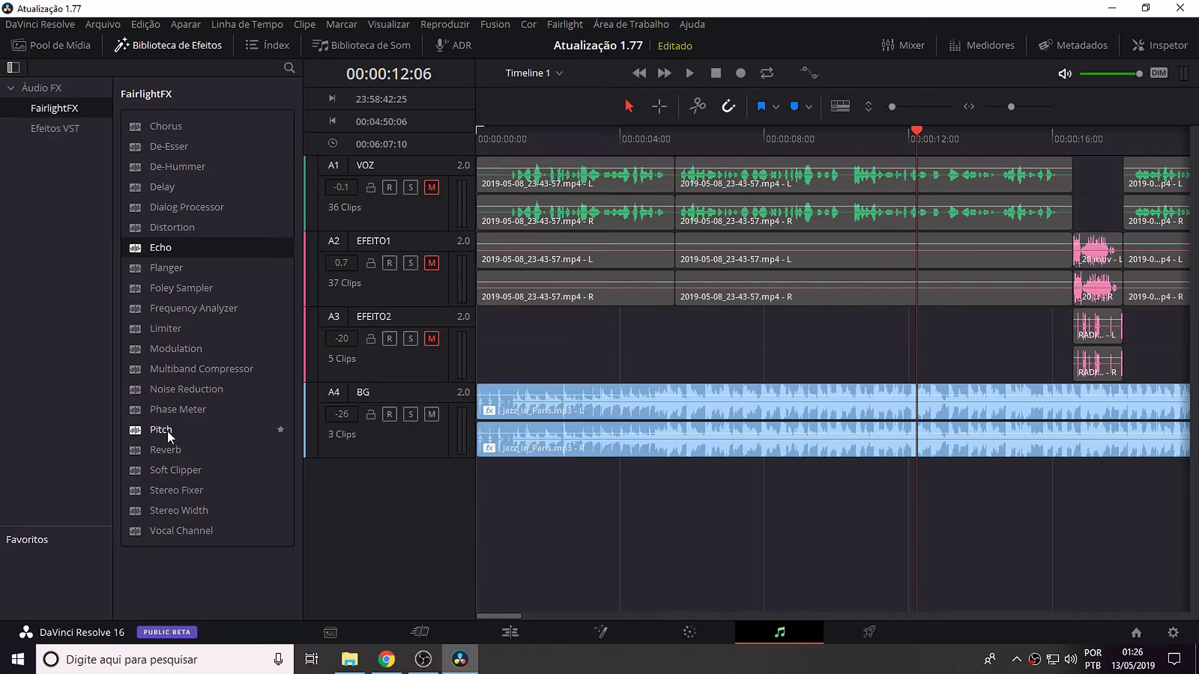
{"action": "left_click", "coordinate": [165, 429]}
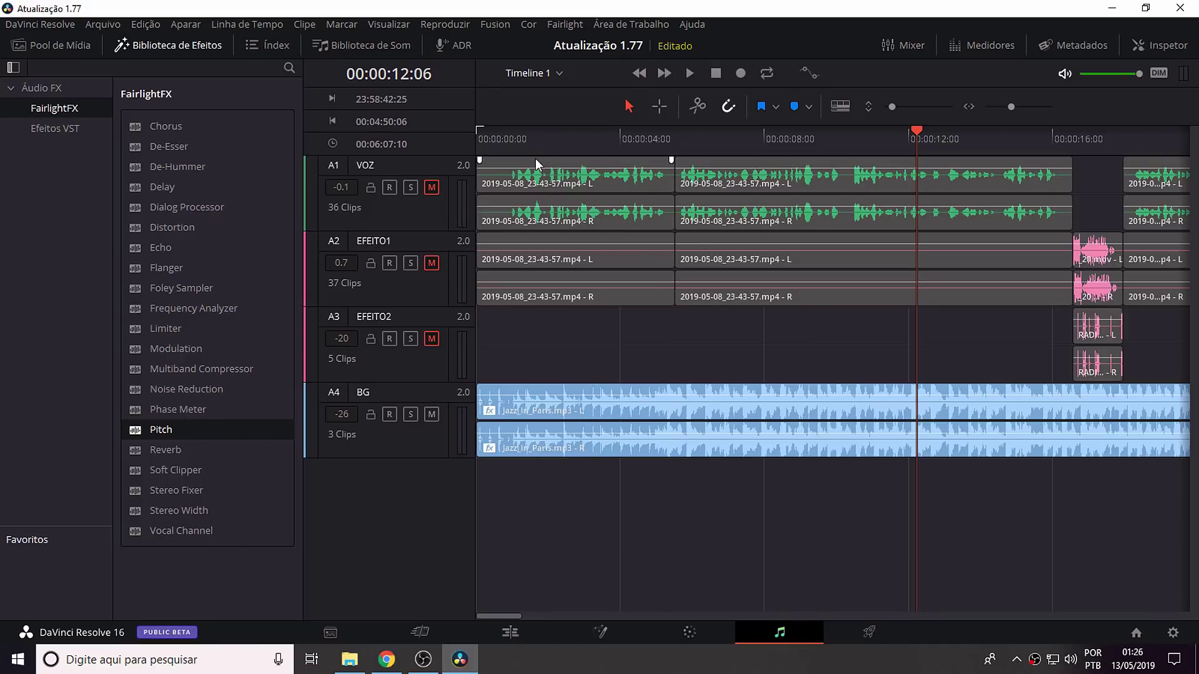
{"action": "left_click", "coordinate": [431, 187]}
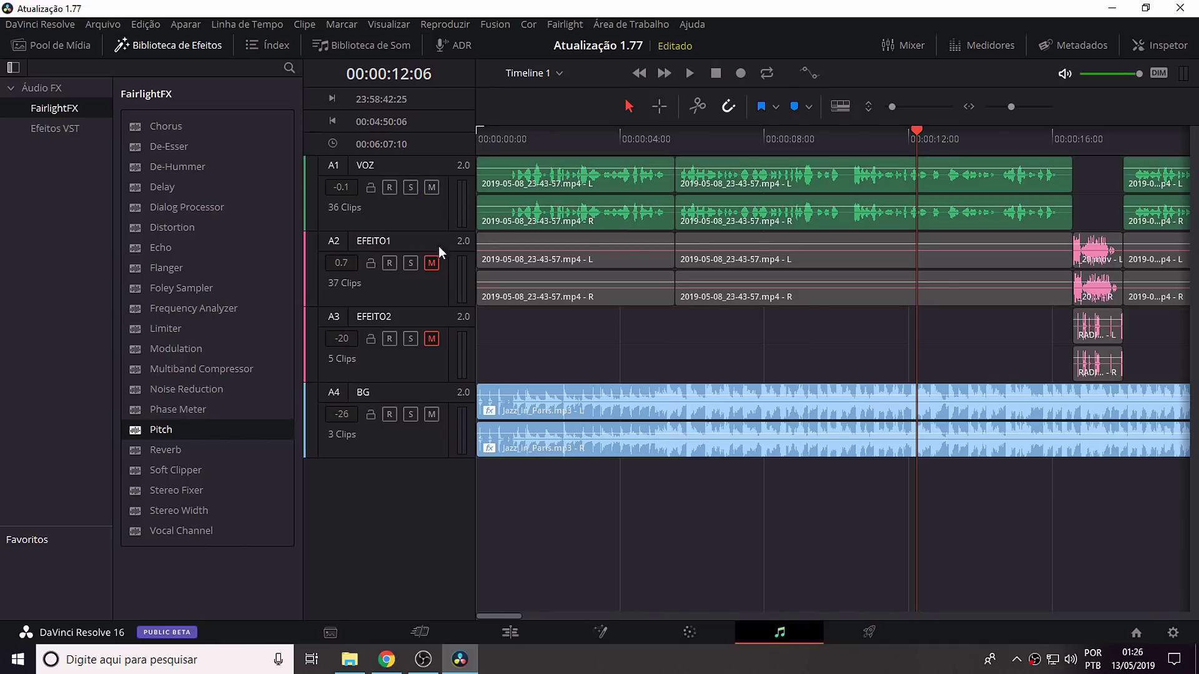
{"action": "left_click", "coordinate": [431, 415]}
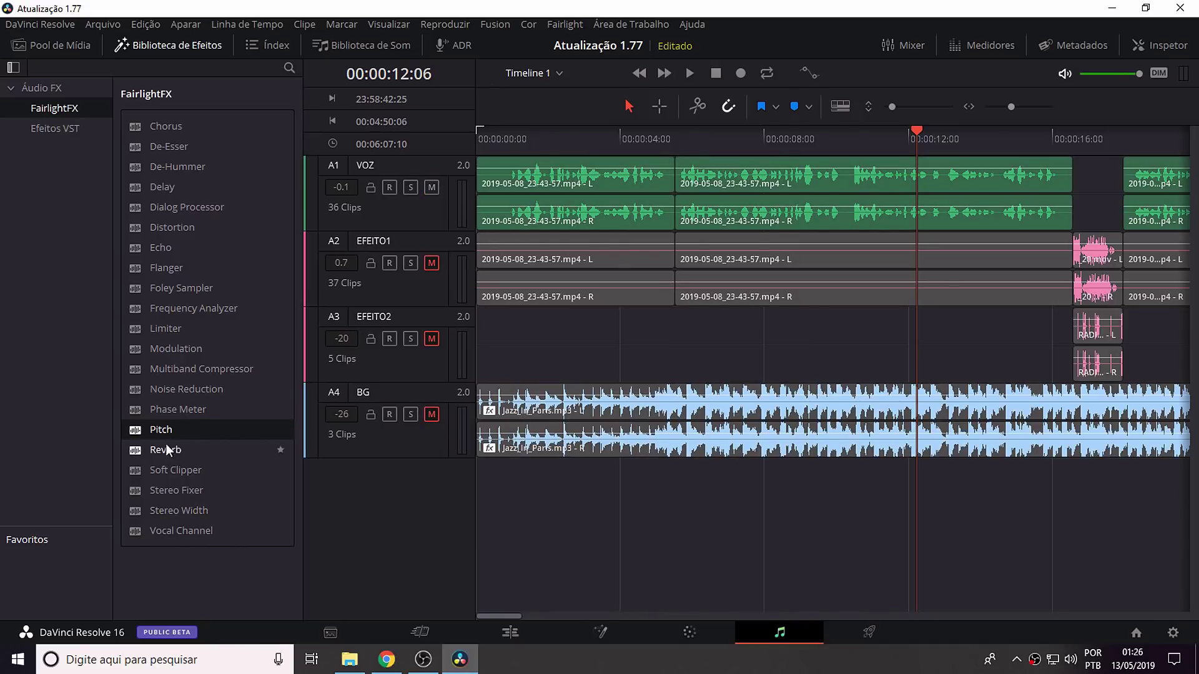
{"action": "left_click_drag", "start_coordinate": [317, 351], "coordinate": [553, 181]}
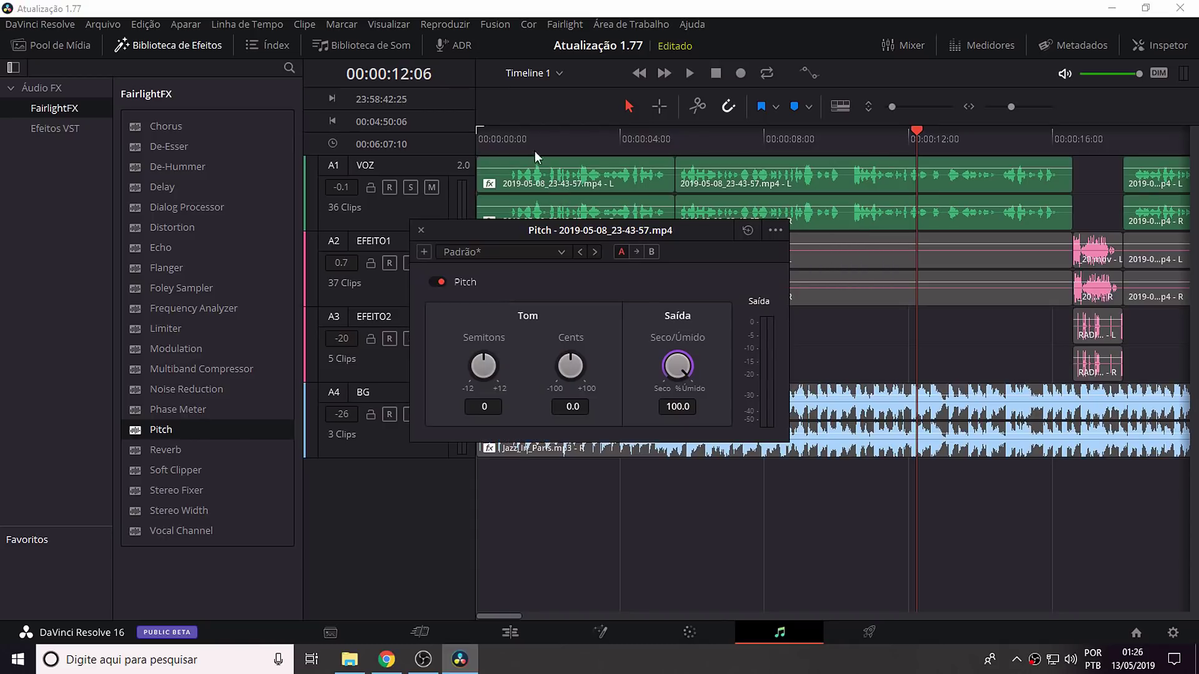
Preview the voice with Pitch at +7 semitones, then at -7 semitones.
{"action": "left_click", "coordinate": [508, 141]}
{"action": "key", "text": "space"}
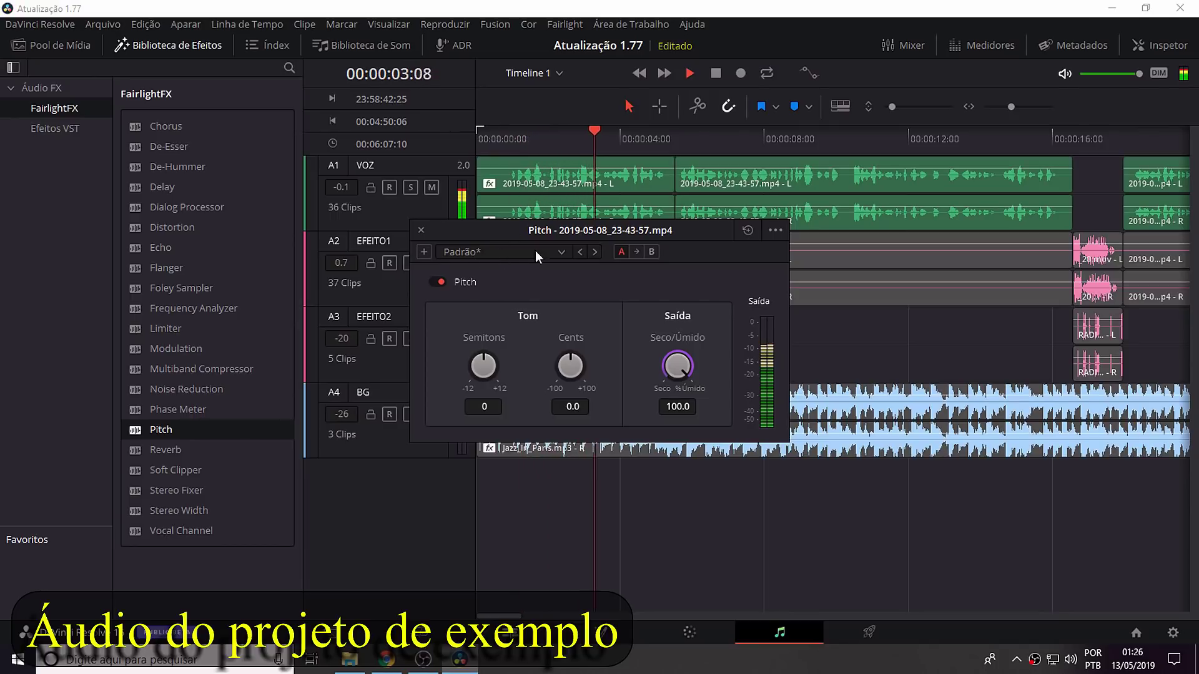
{"action": "key", "text": "space"}
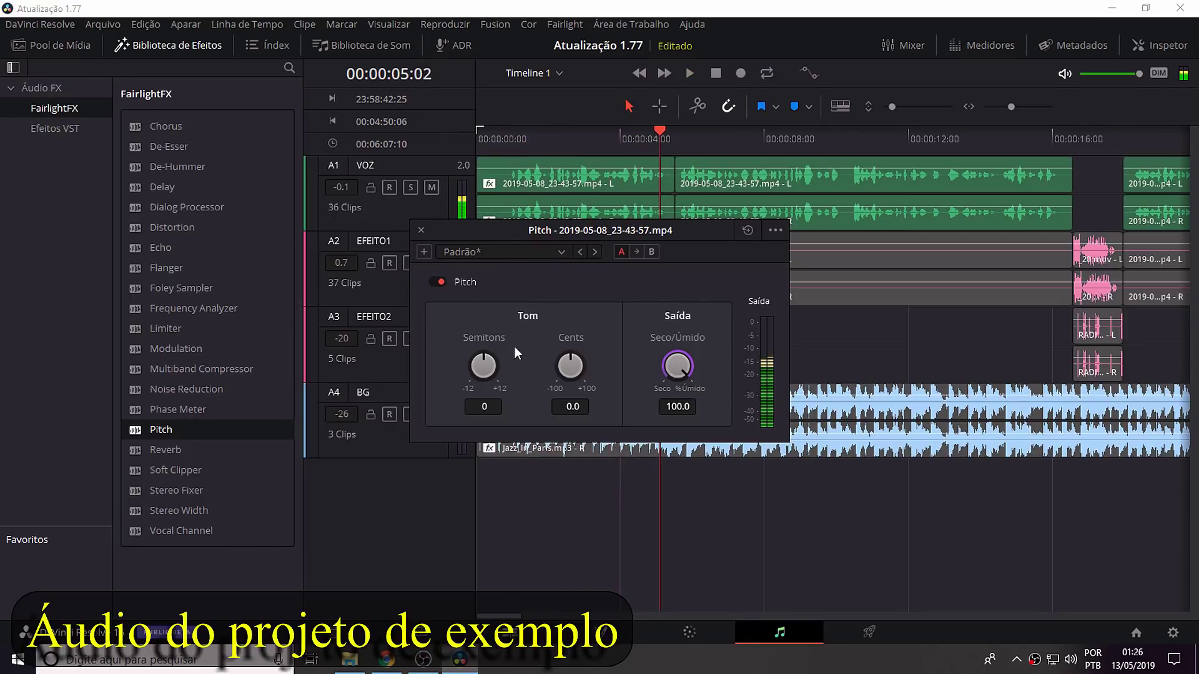
{"action": "left_click_drag", "start_coordinate": [483, 366], "coordinate": [484, 331]}
{"action": "left_click", "coordinate": [509, 145]}
{"action": "key", "text": "space"}
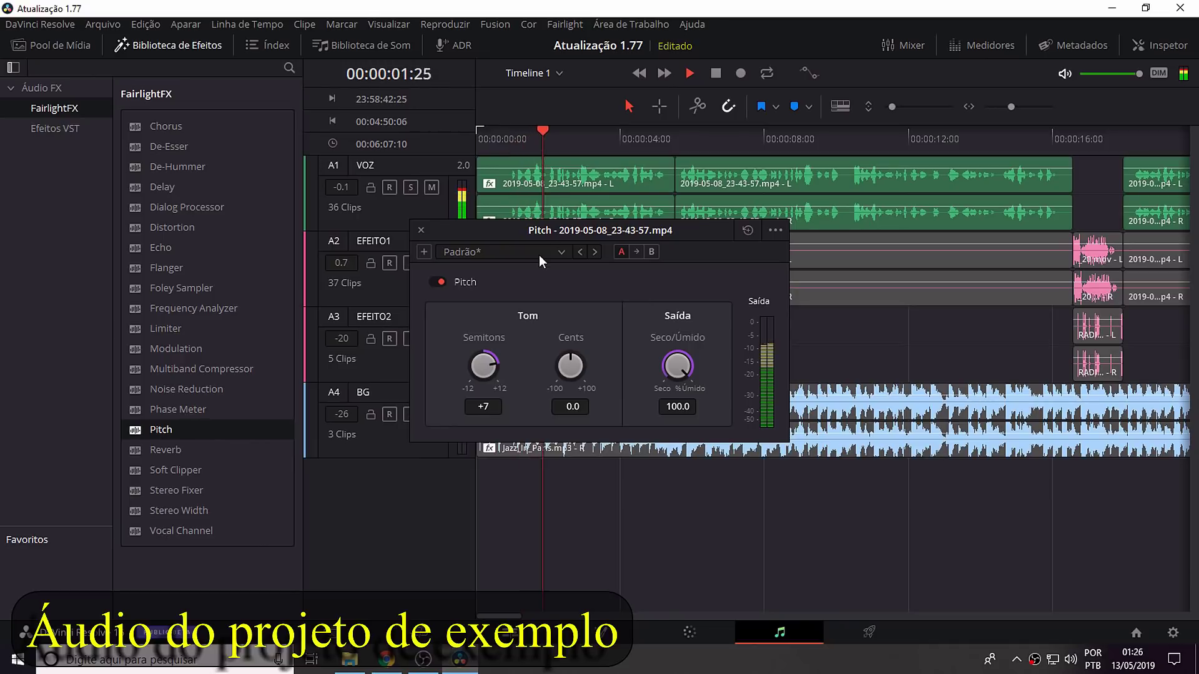
{"action": "key", "text": "space"}
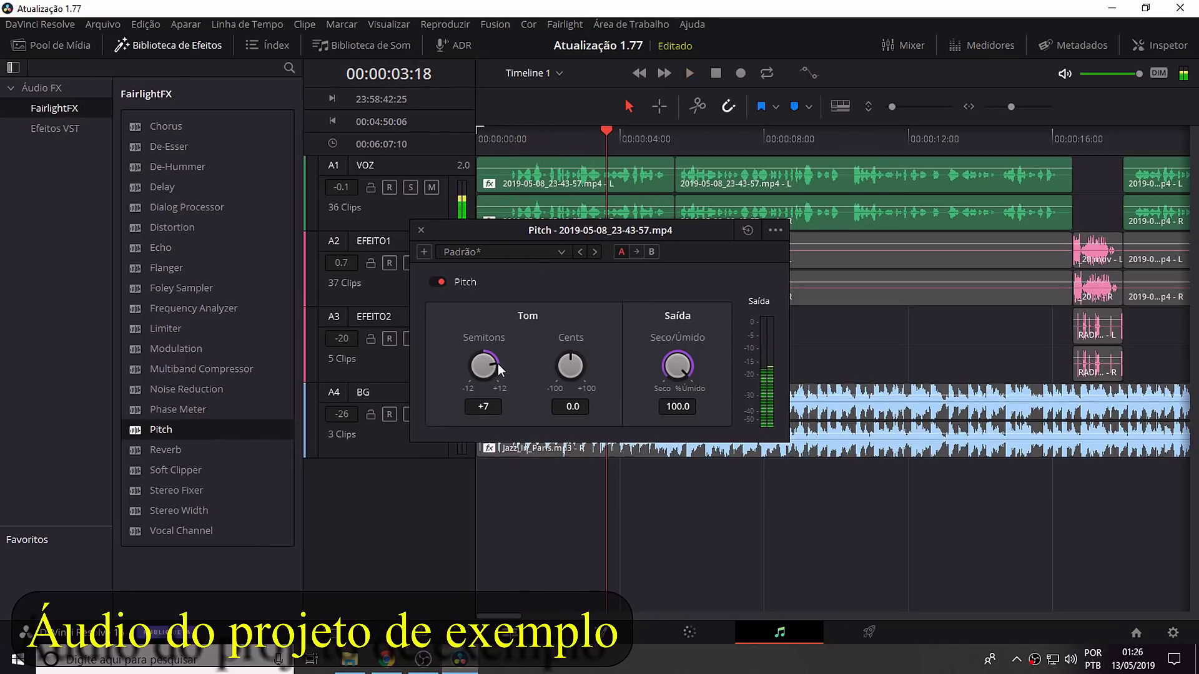
{"action": "left_click_drag", "start_coordinate": [497, 363], "coordinate": [379, 374]}
{"action": "left_click", "coordinate": [516, 145]}
{"action": "key", "text": "space"}
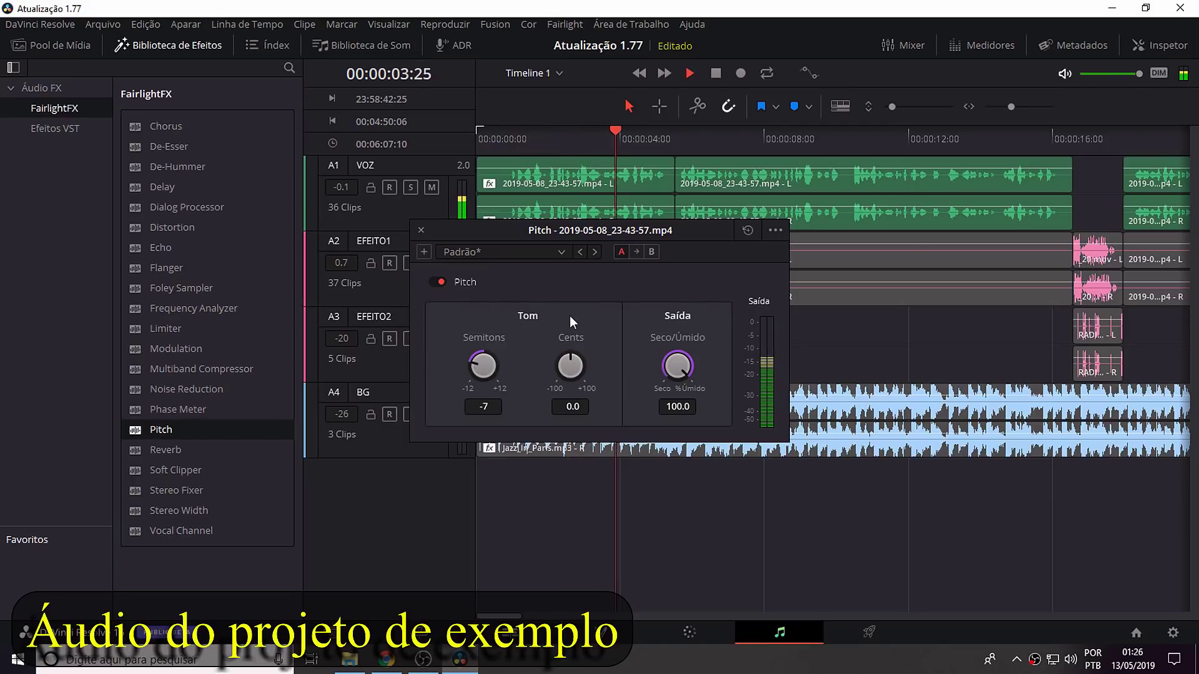
Detune the voice to -47.4 cents, then raise the fine tuning to +40 cents.
{"action": "left_click_drag", "start_coordinate": [570, 365], "coordinate": [565, 393]}
{"action": "key", "text": "space"}
{"action": "left_click", "coordinate": [508, 137]}
{"action": "key", "text": "space"}
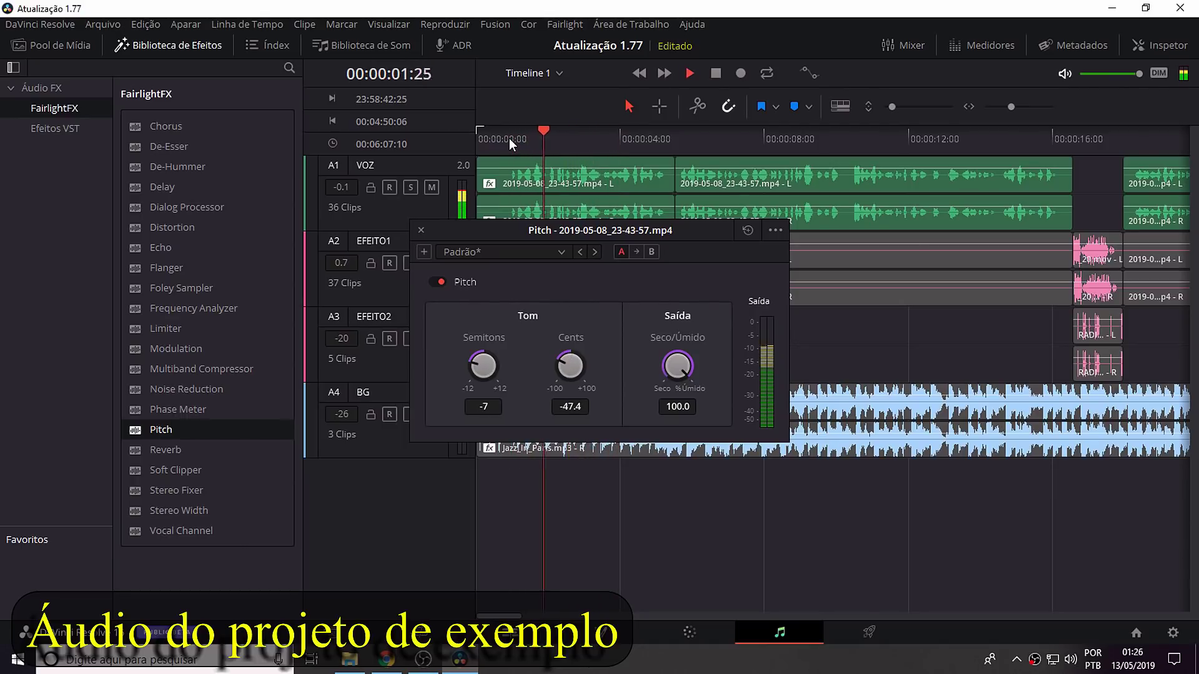
{"action": "key", "text": "space"}
{"action": "left_click_drag", "start_coordinate": [565, 365], "coordinate": [654, 319]}
{"action": "key", "text": "space"}
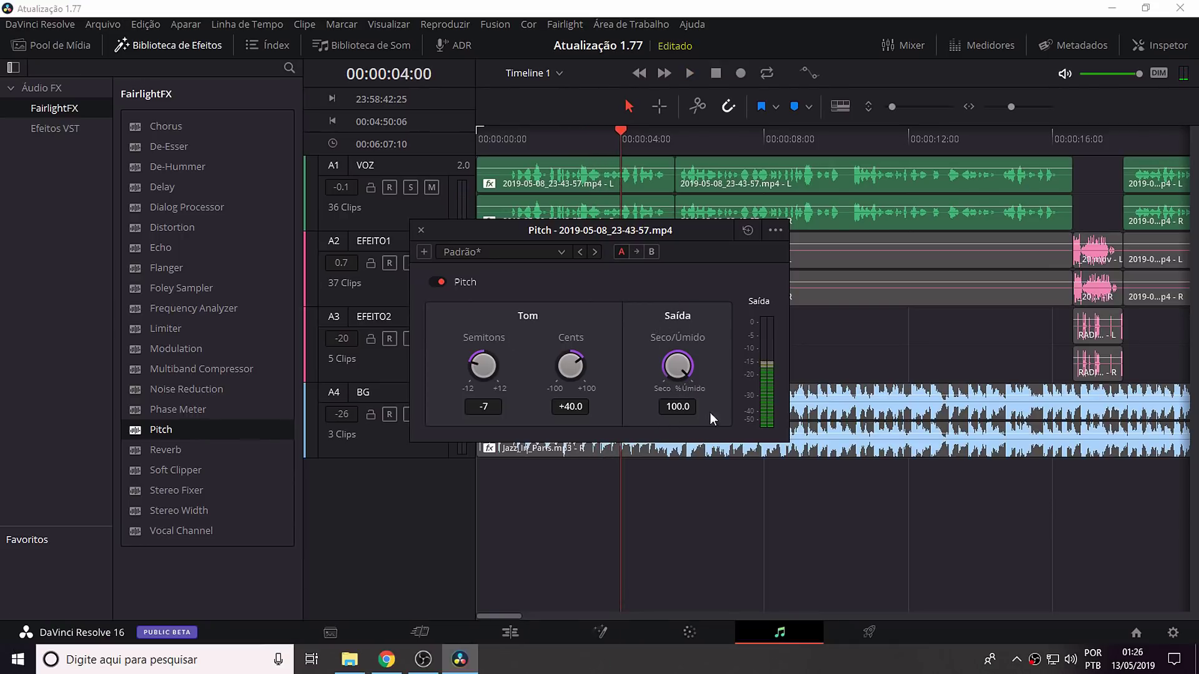
Reduce the Pitch wet mix to 60.8 and play the voice with the final settings.
{"action": "left_click_drag", "start_coordinate": [679, 369], "coordinate": [616, 346]}
{"action": "key", "text": "space"}
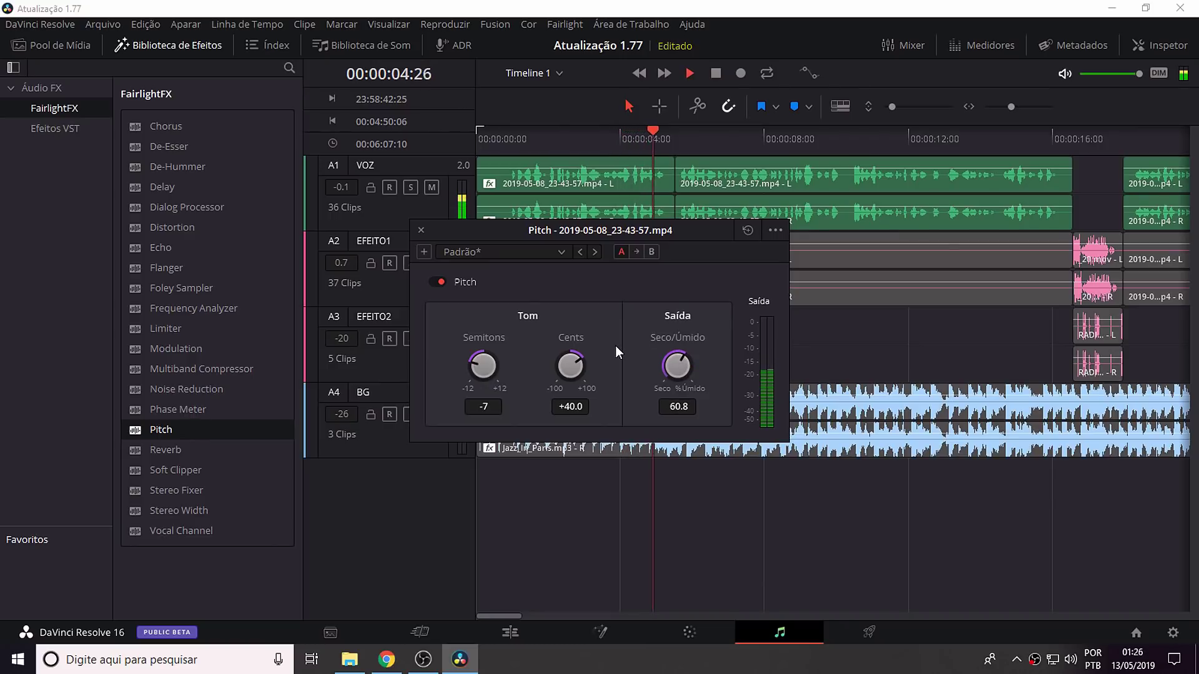
{"action": "key", "text": "space"}
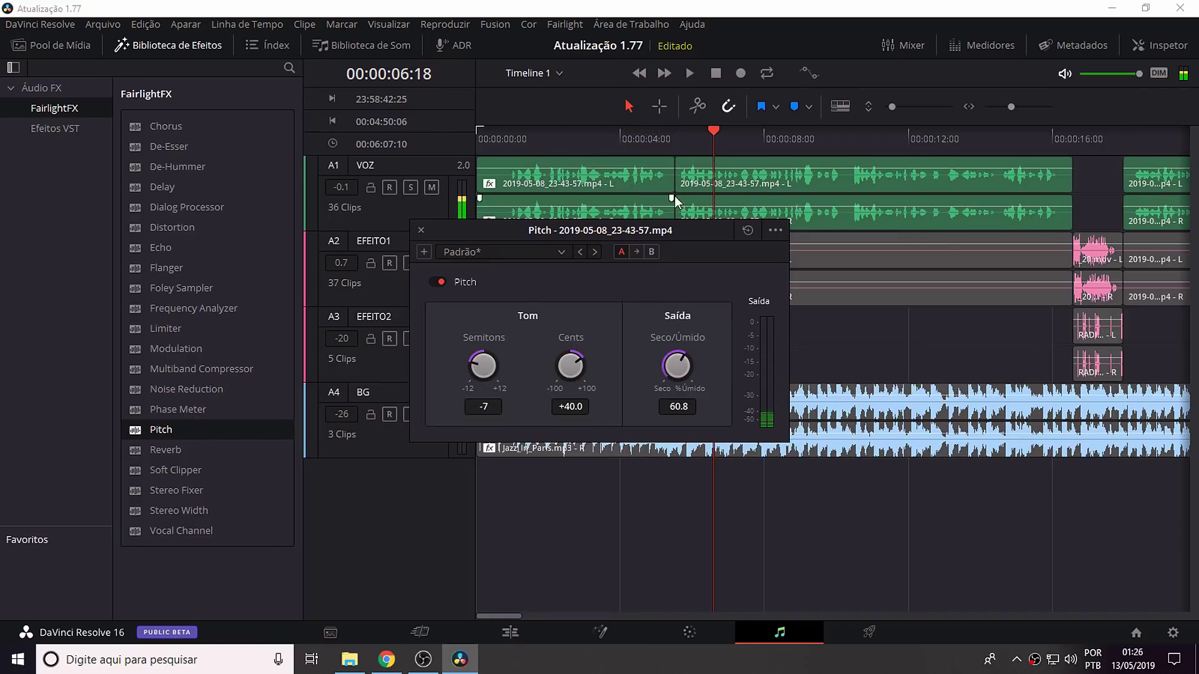
{"action": "left_click", "coordinate": [534, 141]}
{"action": "key", "text": "space"}
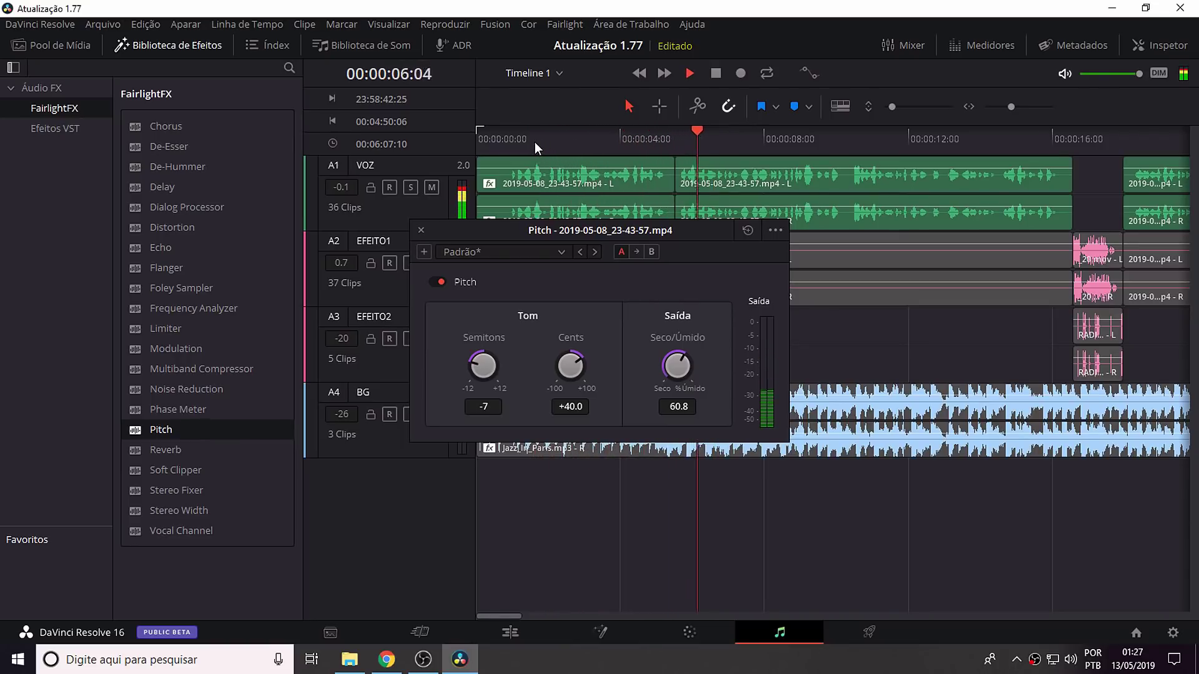
{"action": "key", "text": "space"}
Apply Pitch to the whole VOZ track and lower it by 9 semitones.
{"action": "left_click", "coordinate": [421, 230]}
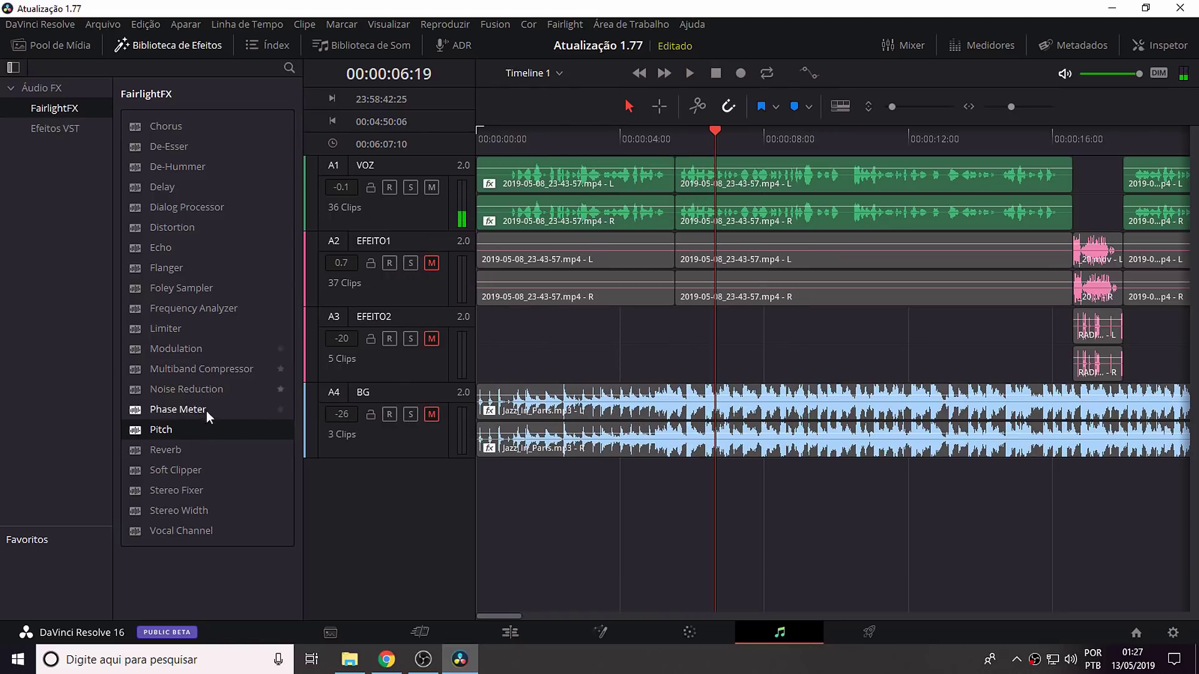
{"action": "mouse_move", "coordinate": [157, 429]}
{"action": "left_mouse_down"}
{"action": "mouse_move", "coordinate": [418, 190]}
{"action": "mouse_move", "coordinate": [397, 204]}
{"action": "left_mouse_up"}
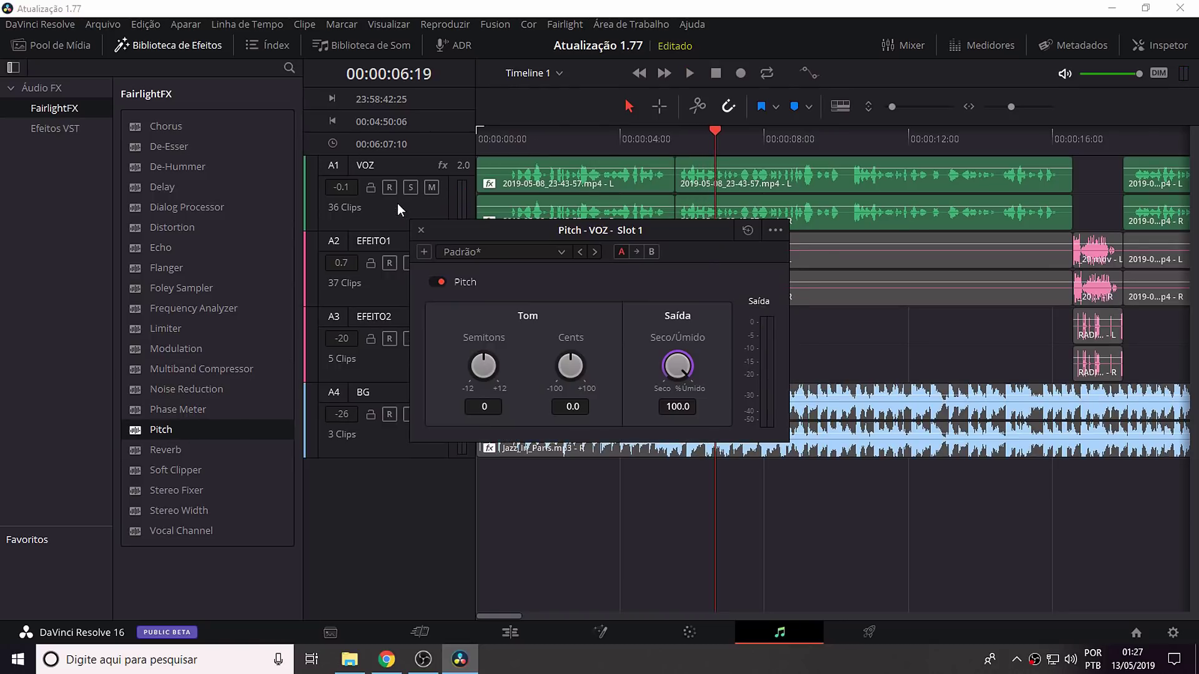
{"action": "left_click", "coordinate": [770, 138]}
{"action": "left_click_drag", "start_coordinate": [484, 361], "coordinate": [465, 355]}
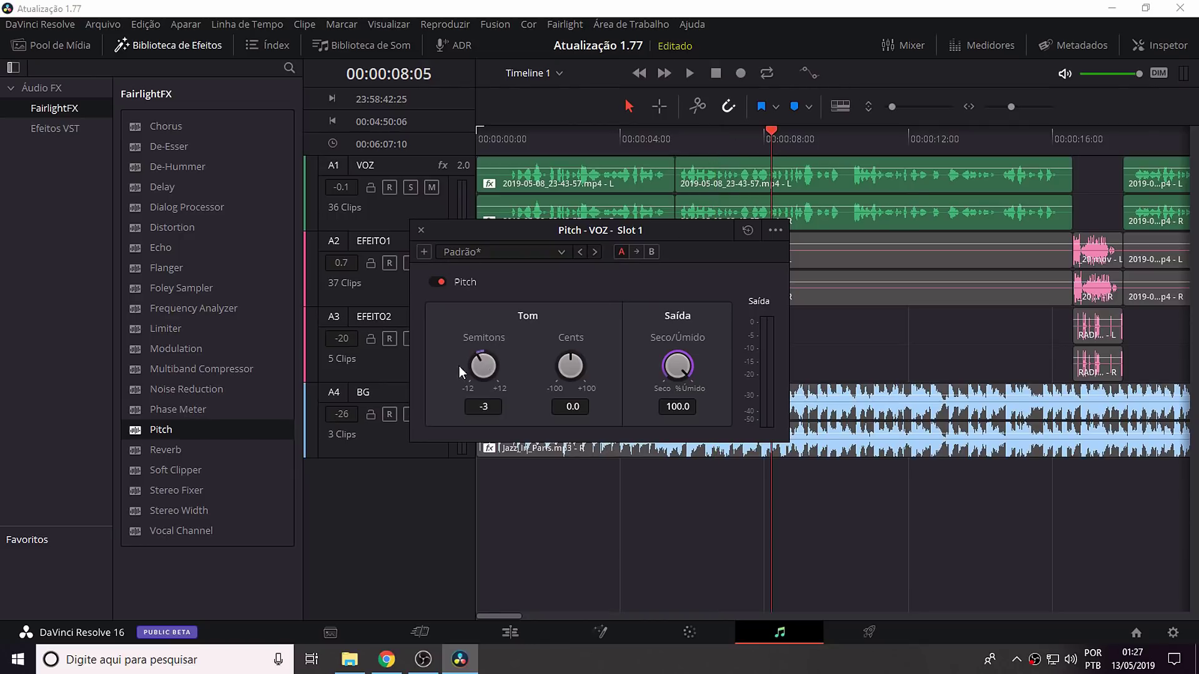
Play back the lowered VOZ track to check it, then close the Pitch window.
{"action": "key", "text": "space"}
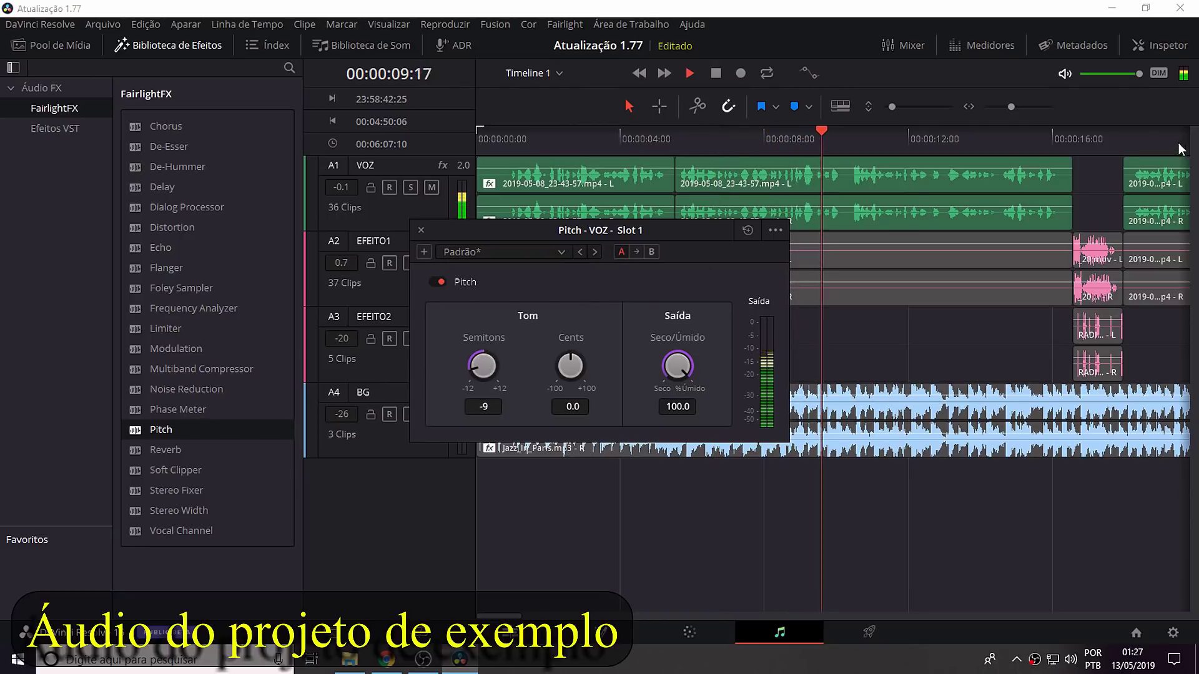
{"action": "left_click", "coordinate": [1140, 136]}
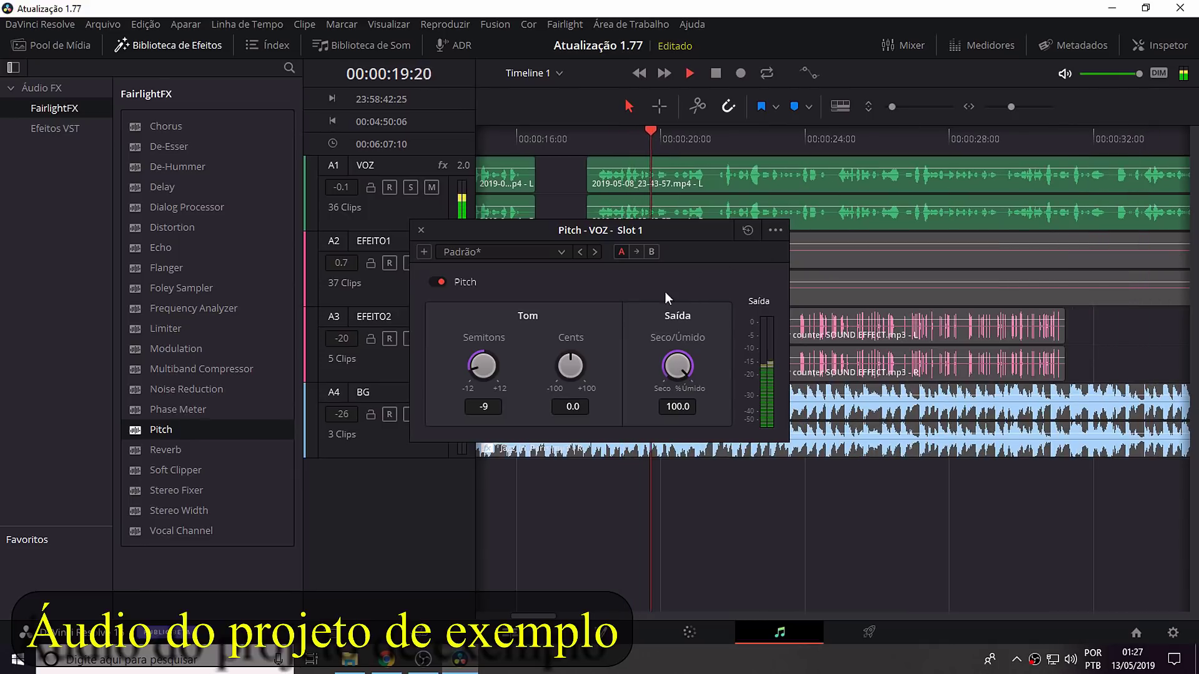
{"action": "key", "text": "space"}
{"action": "left_click", "coordinate": [421, 230]}
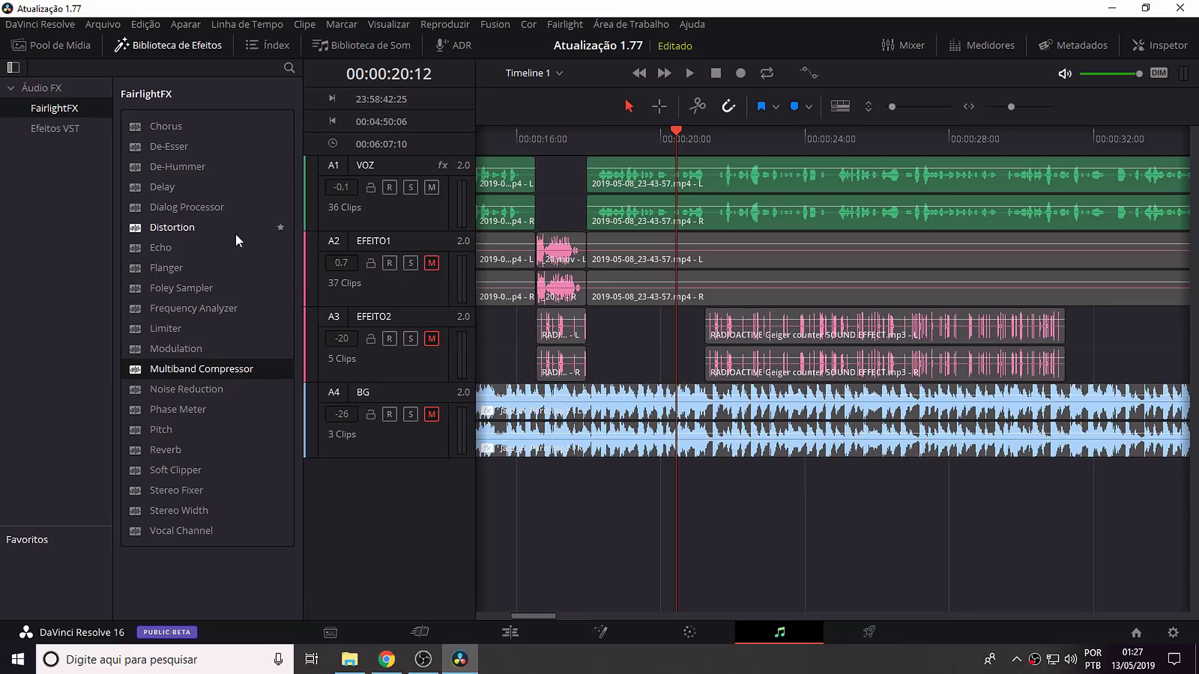
Give the short pink EFEITO1 clip a slight fade-out.
{"action": "key", "text": "space"}
{"action": "key", "text": "space"}
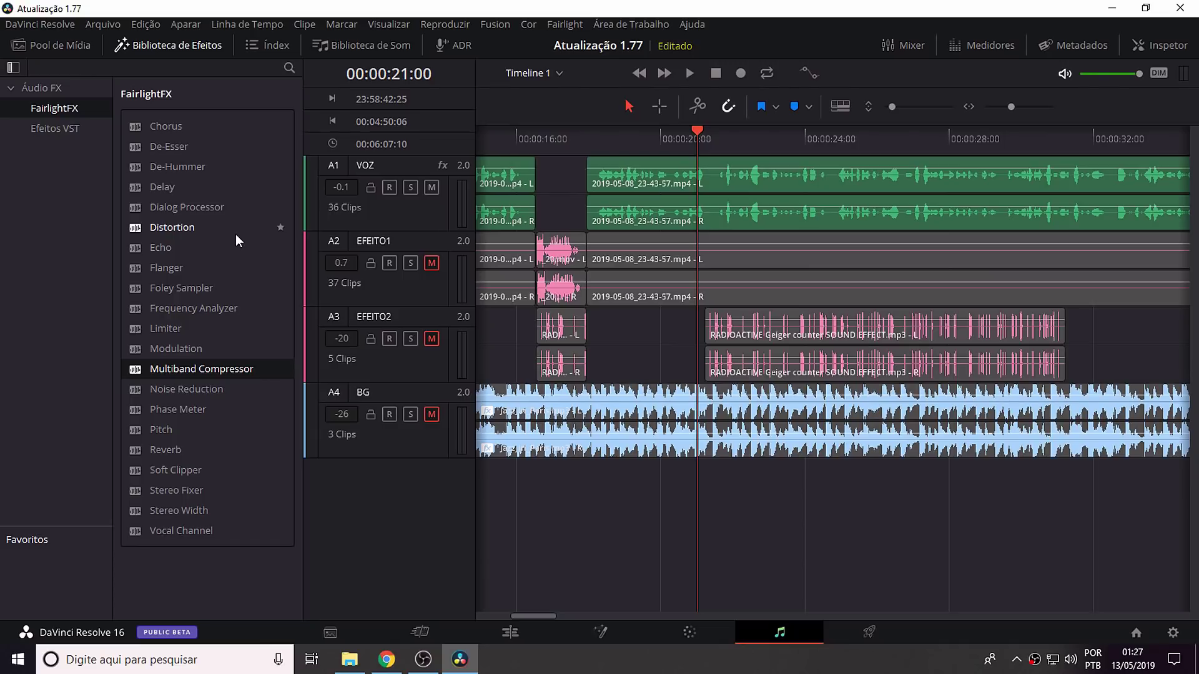
{"action": "left_click", "coordinate": [576, 251]}
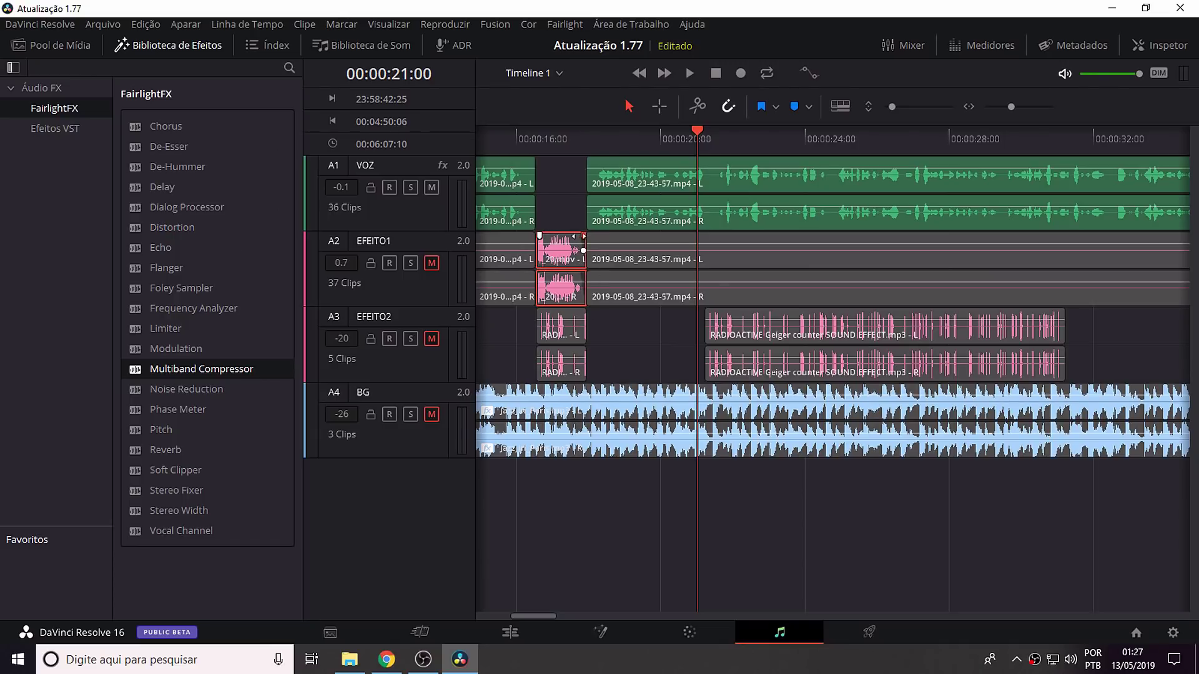
{"action": "left_click_drag", "start_coordinate": [578, 242], "coordinate": [532, 236]}
Make VOZ and EFEITO1 taller, collapse EFEITO2 to a slim row, and enlarge BG.
{"action": "mouse_move", "coordinate": [415, 232]}
{"action": "left_mouse_down"}
{"action": "mouse_move", "coordinate": [423, 255]}
{"action": "mouse_move", "coordinate": [422, 239]}
{"action": "left_mouse_up"}
{"action": "left_click_drag", "start_coordinate": [440, 343], "coordinate": [440, 351]}
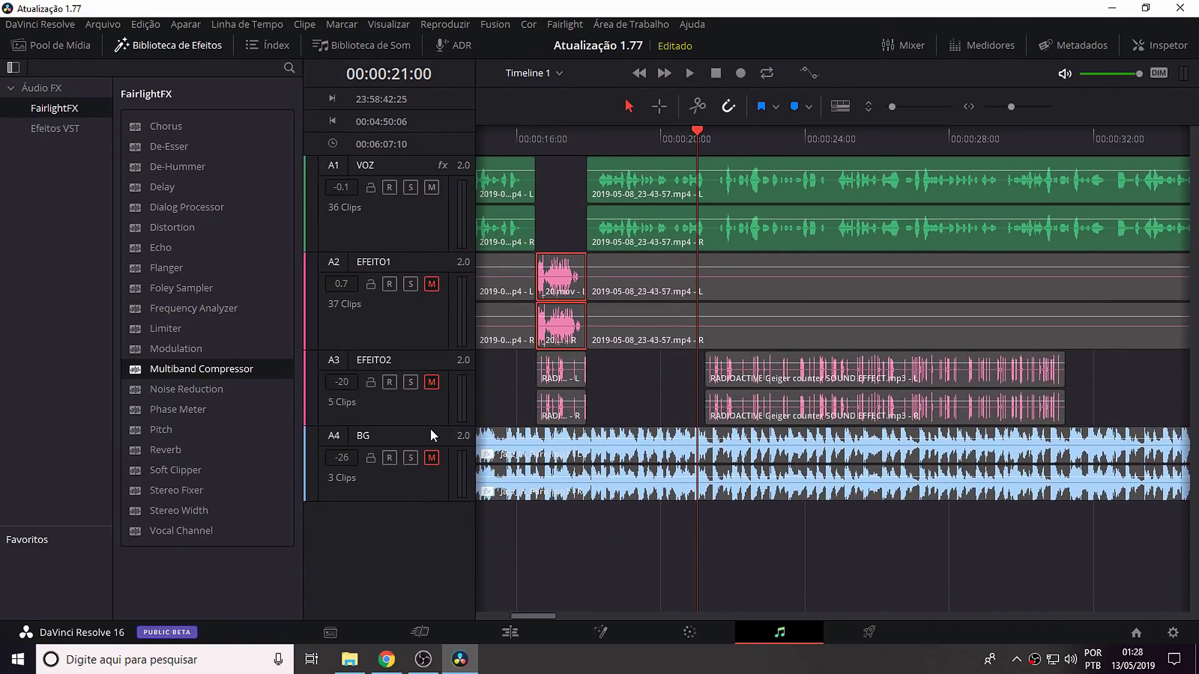
{"action": "mouse_move", "coordinate": [430, 428]}
{"action": "left_mouse_down"}
{"action": "mouse_move", "coordinate": [428, 504]}
{"action": "mouse_move", "coordinate": [423, 378]}
{"action": "left_mouse_up"}
{"action": "mouse_move", "coordinate": [426, 452]}
{"action": "left_mouse_down"}
{"action": "mouse_move", "coordinate": [432, 553]}
{"action": "mouse_move", "coordinate": [434, 435]}
{"action": "left_mouse_up"}
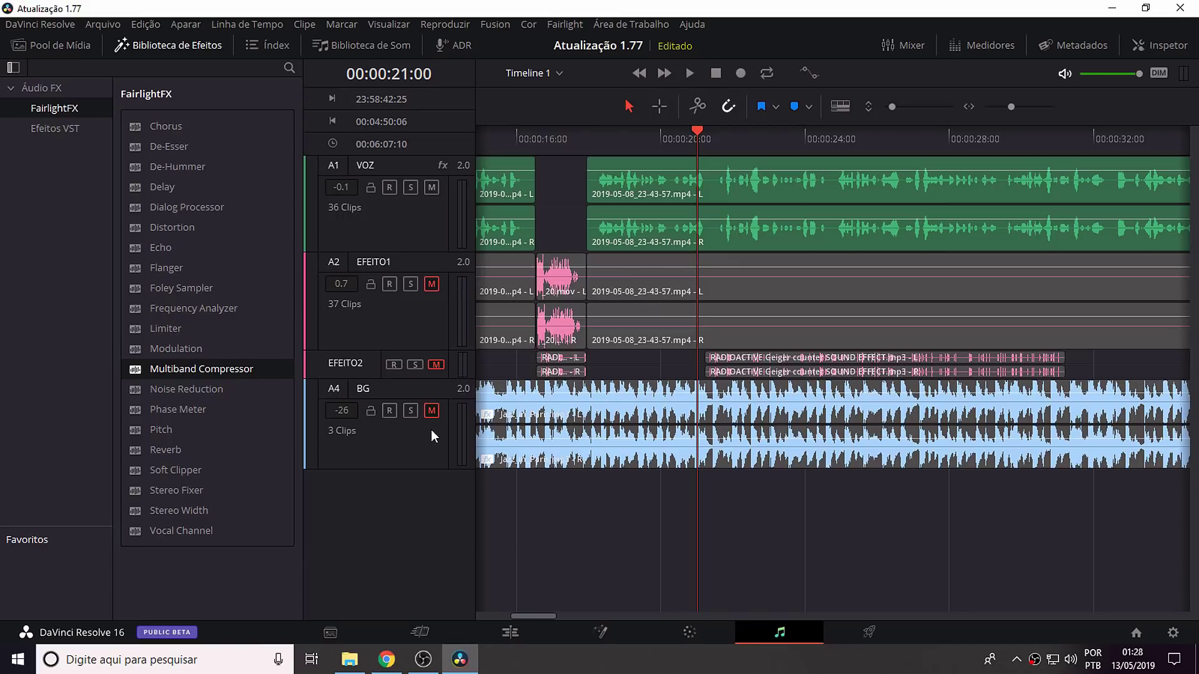
Look through the Fairlight menu and the VOZ track and clip context menus, then deselect.
{"action": "left_click", "coordinate": [573, 25]}
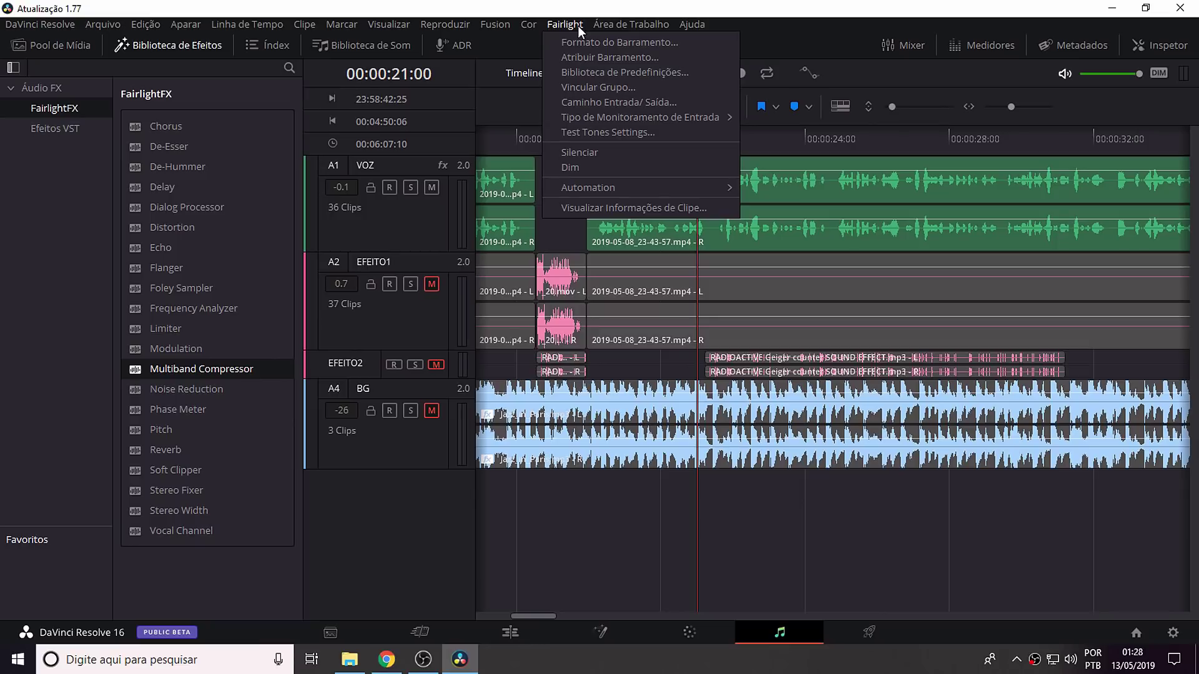
{"action": "right_click", "coordinate": [427, 216]}
{"action": "right_click", "coordinate": [713, 212]}
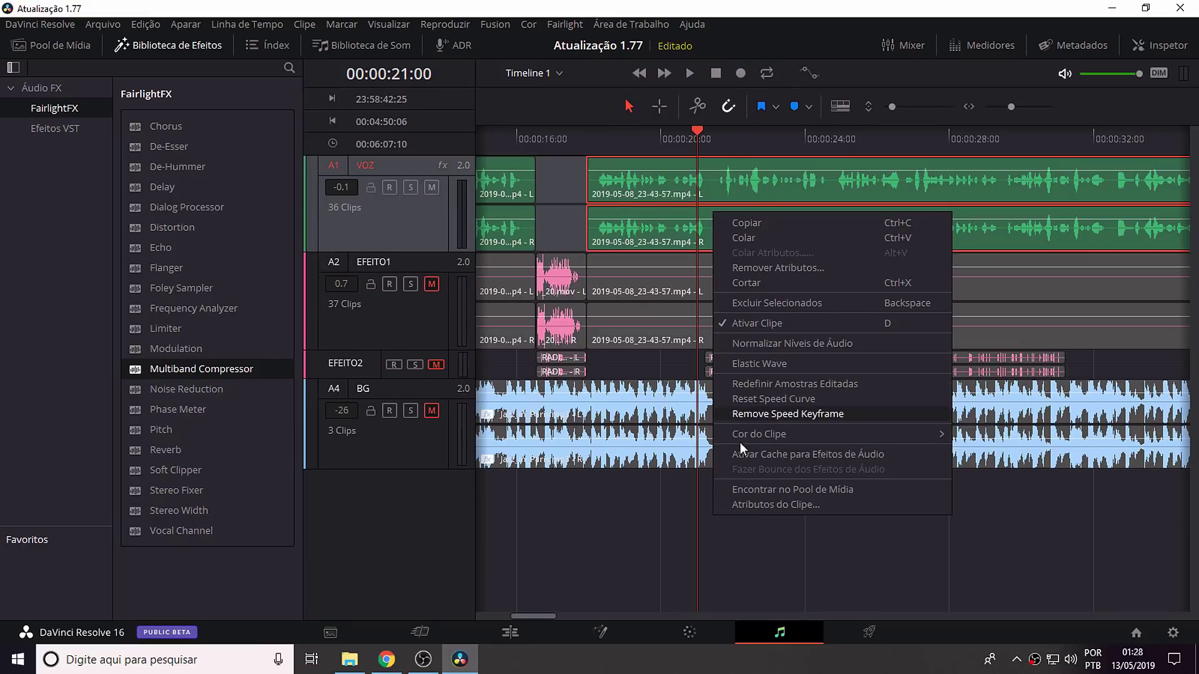
{"action": "left_click", "coordinate": [1051, 531]}
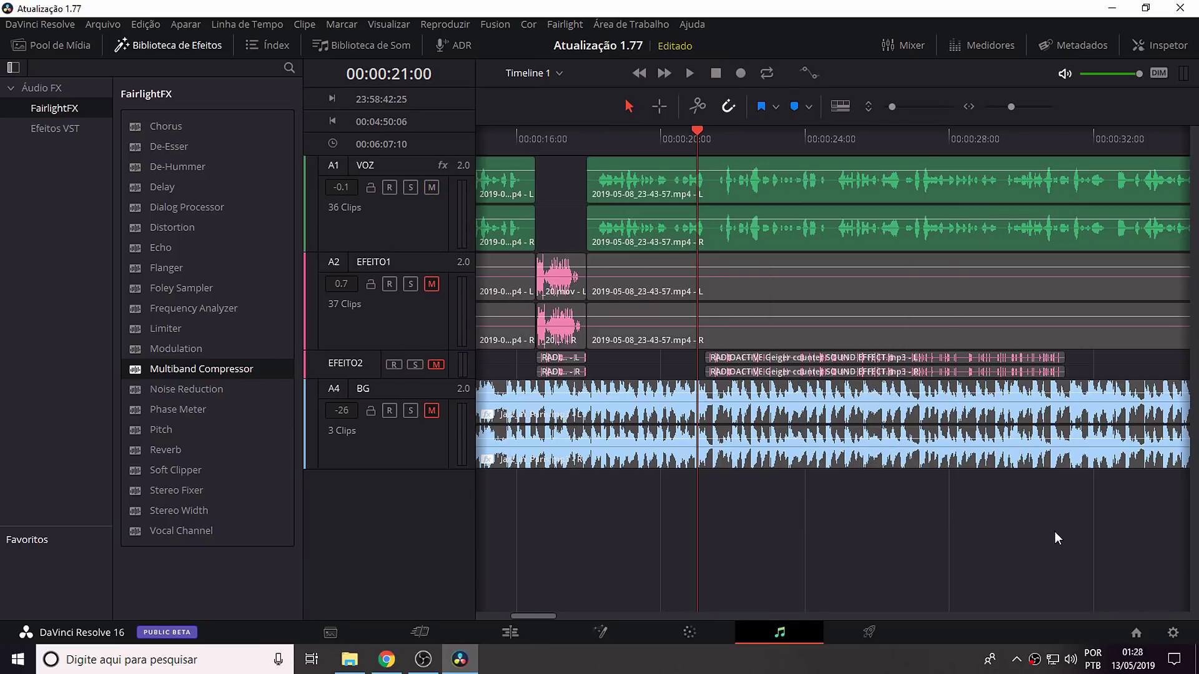